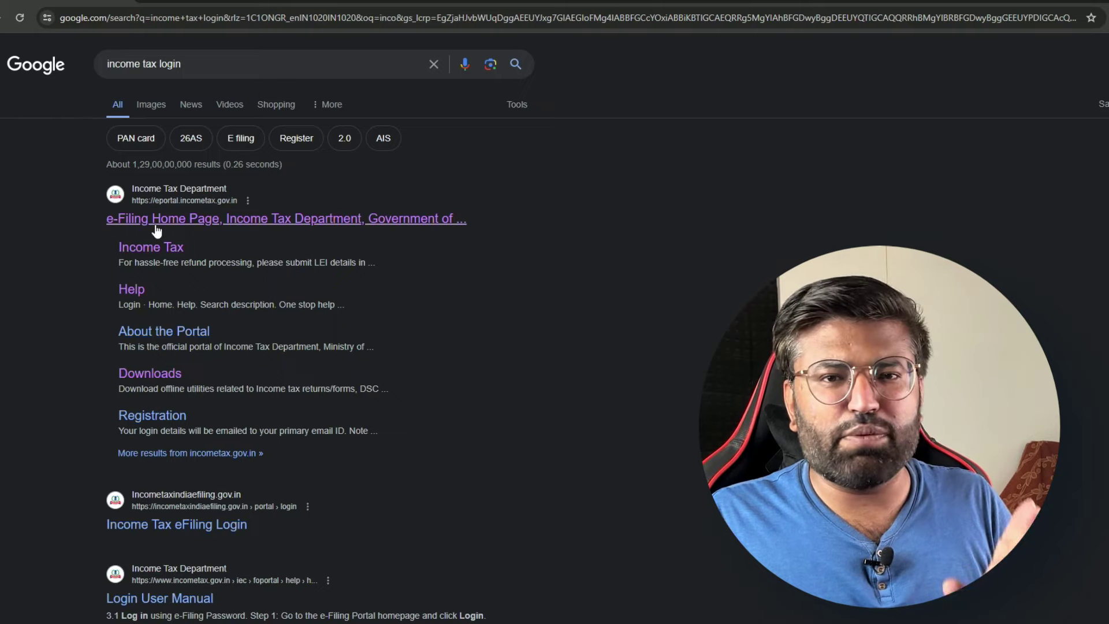
Open the 'e-Filing Home Page, Income Tax Department' result from Google Search
drag(185, 63, 85, 65)
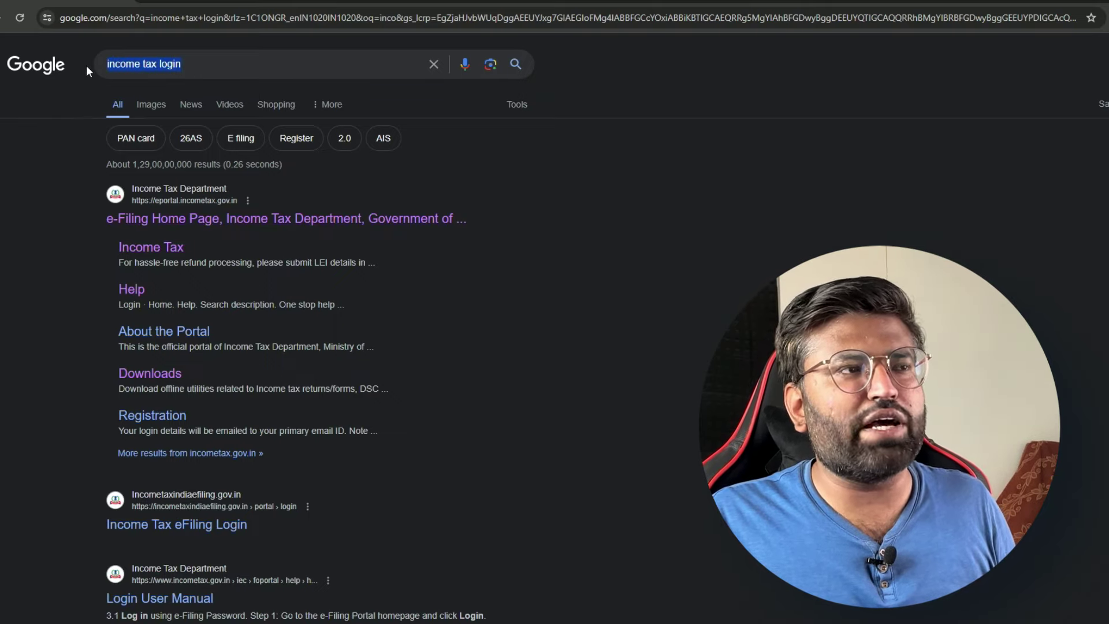
click(216, 223)
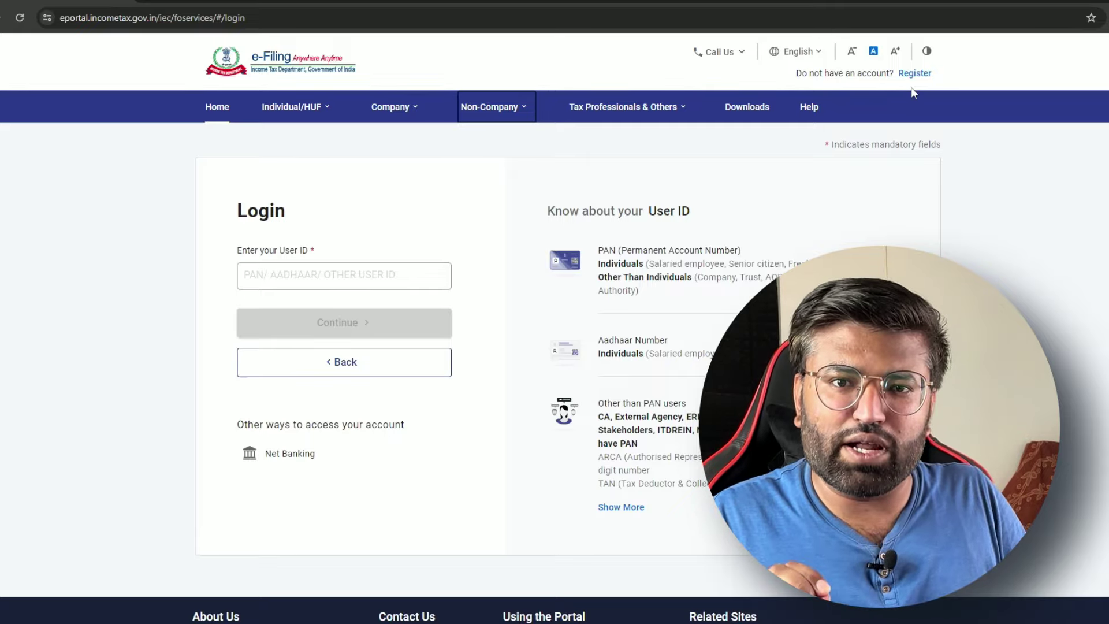
Visit the new account registration page, then return to the e-Filing home page
click(915, 74)
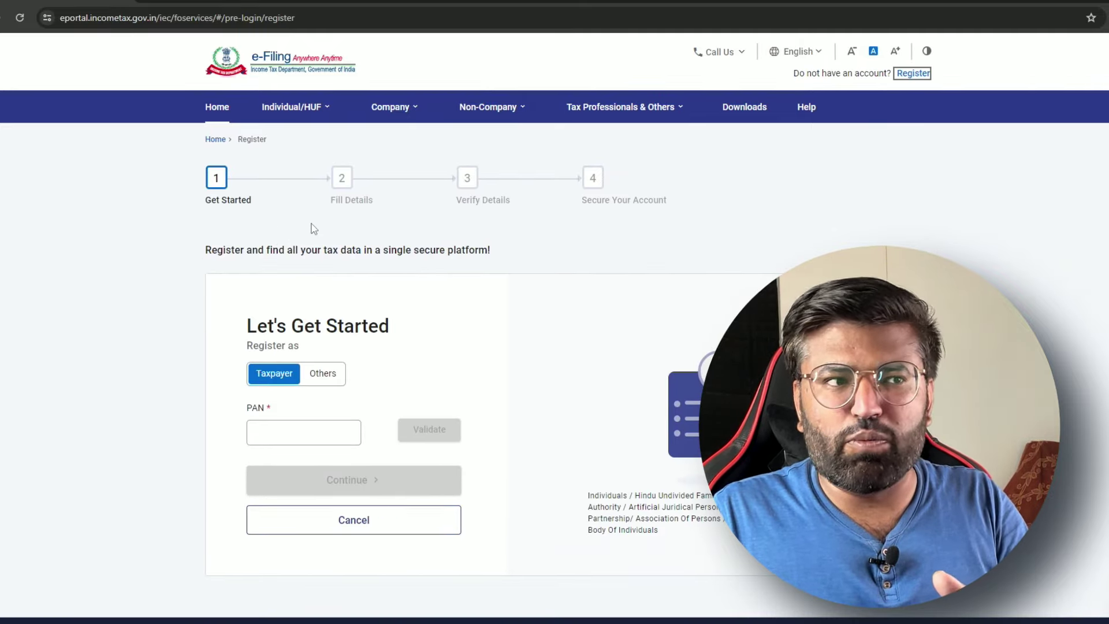
click(274, 442)
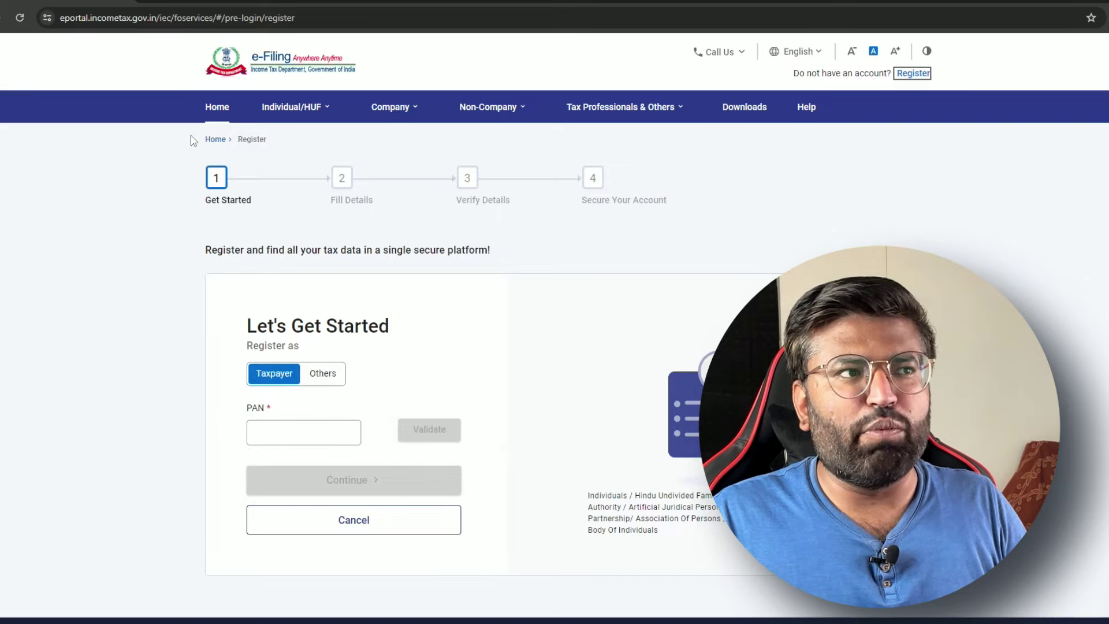
click(225, 148)
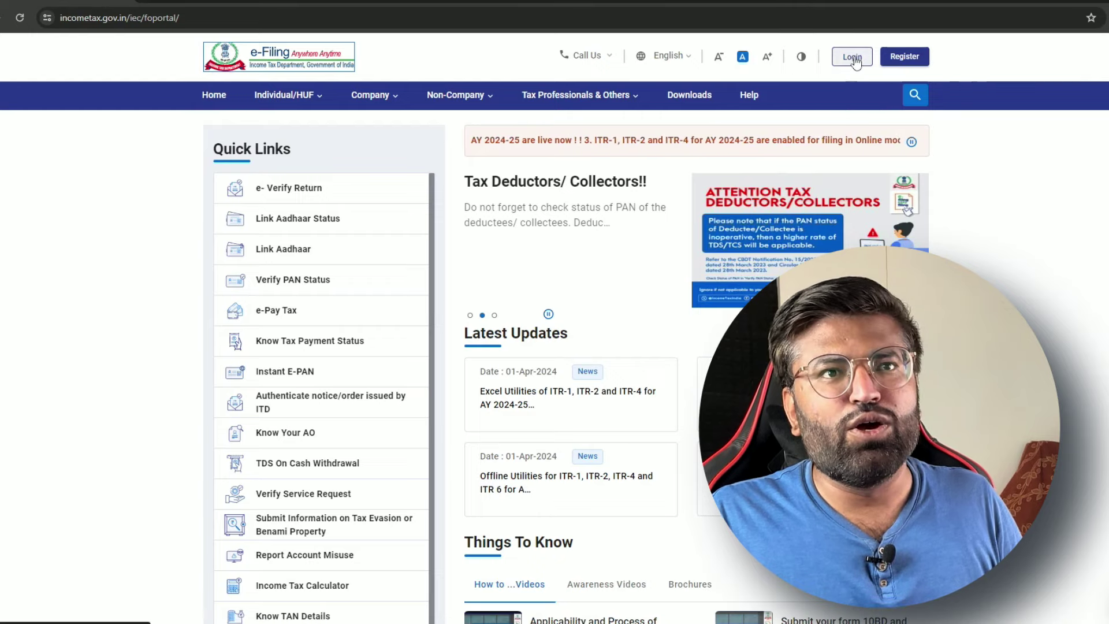
Log in, choose View Form 26AS, and confirm leaving for the TDS-CPC (TRACES) site
click(853, 57)
click(348, 275)
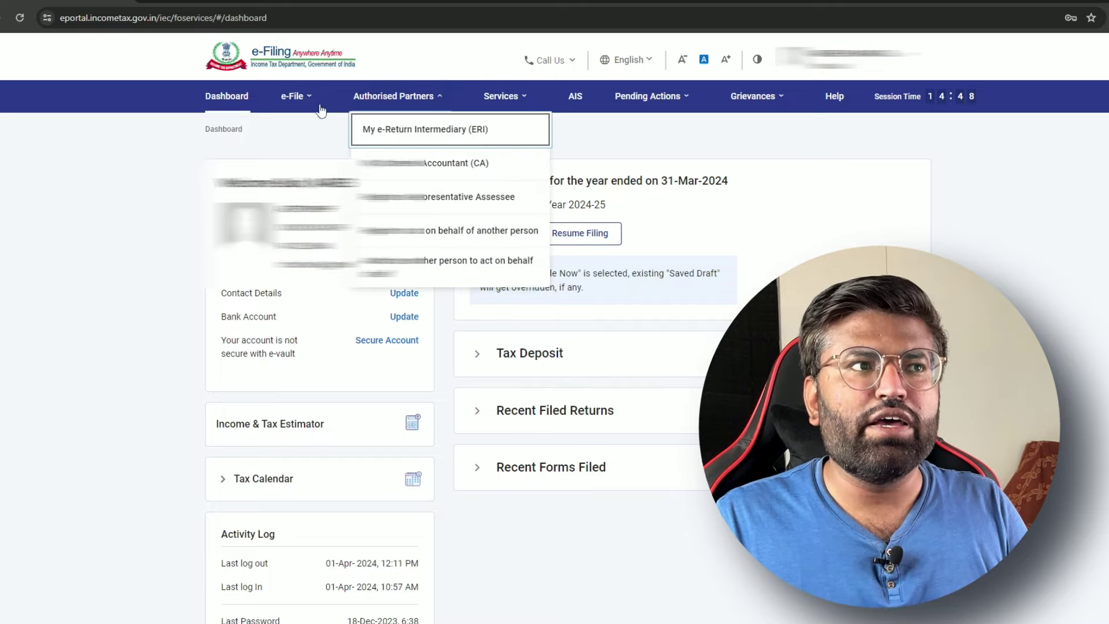
mouse_move(292, 96)
mouse_move(313, 144)
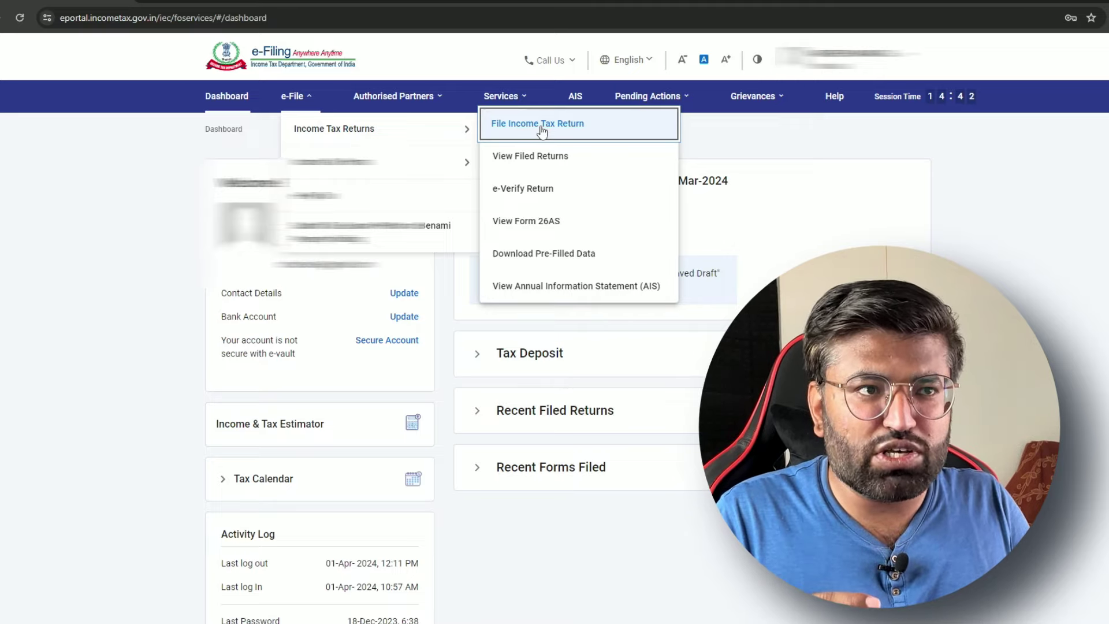
click(556, 231)
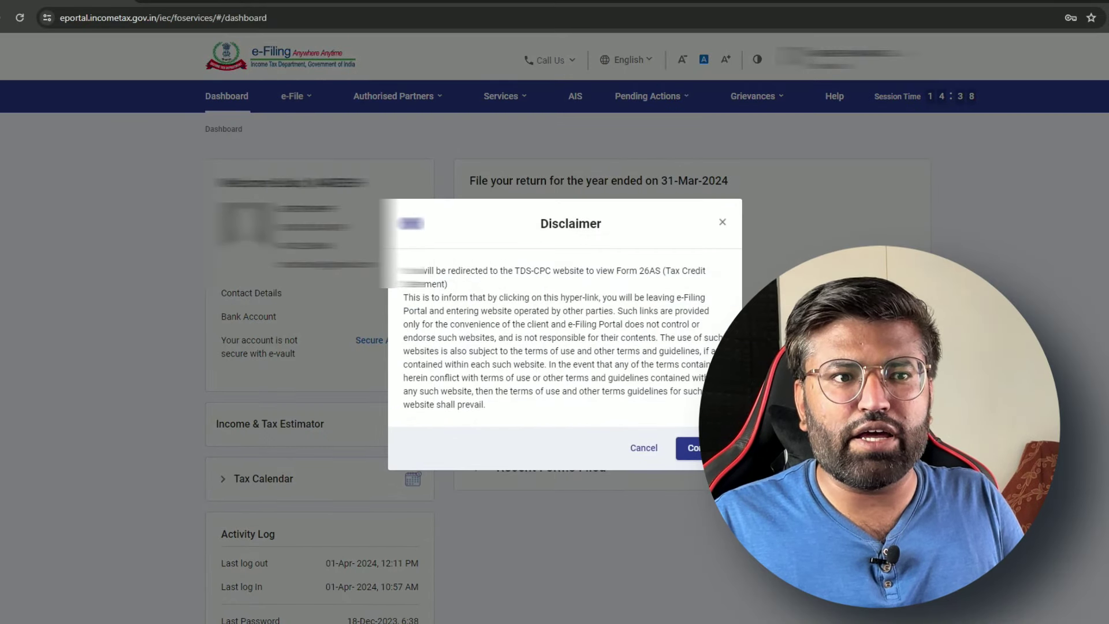
click(682, 443)
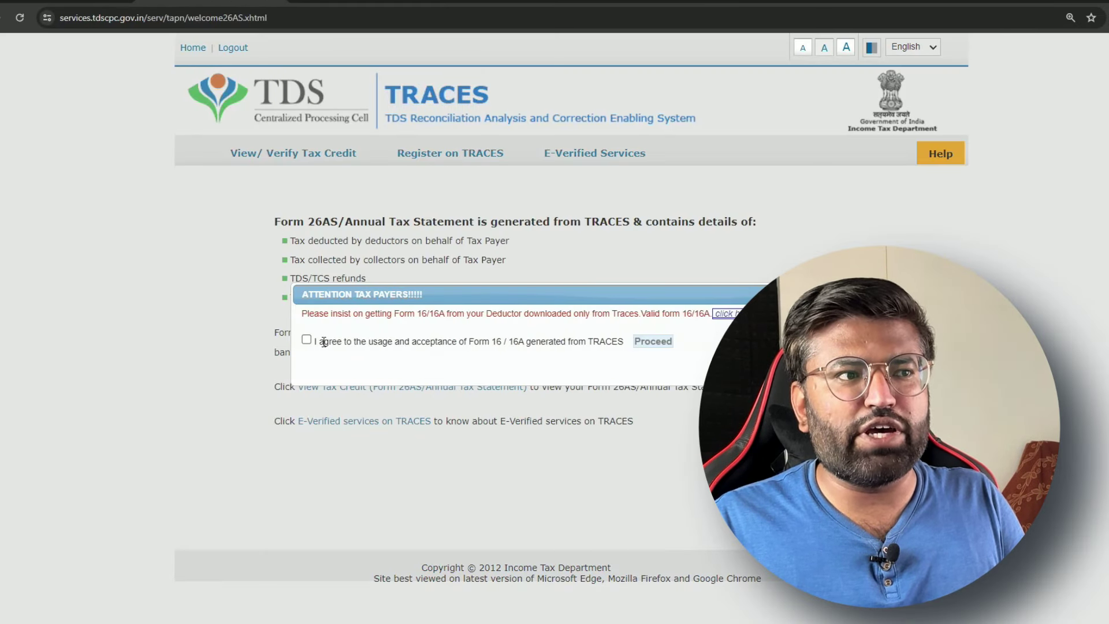
Accept the Form 16/16A usage terms and open the Form 26AS tax credit statement page
click(307, 339)
click(653, 342)
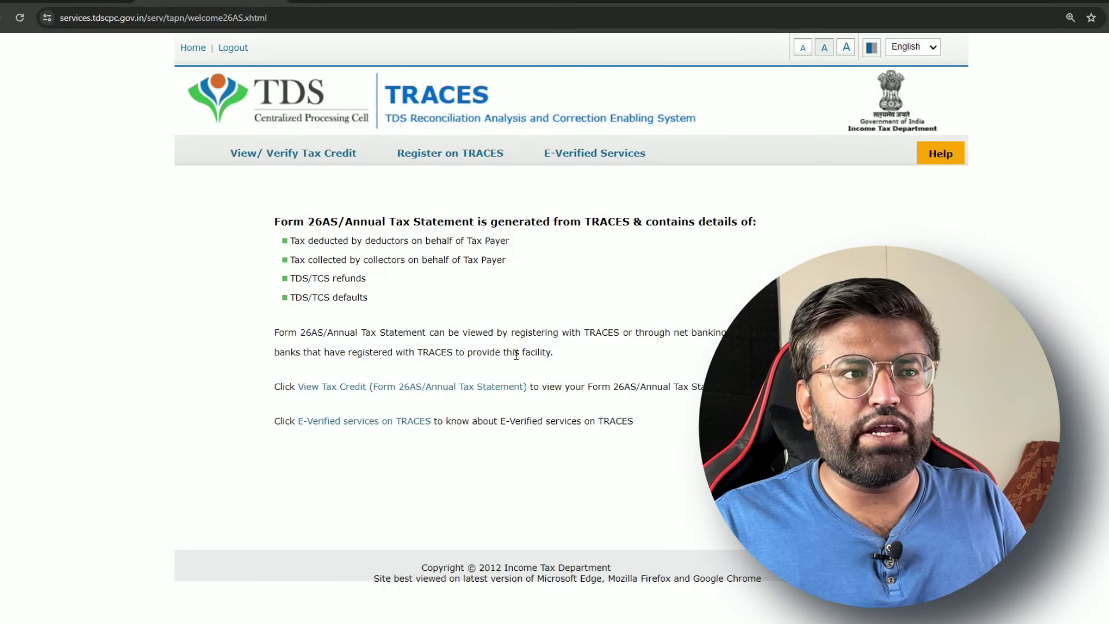
click(459, 387)
View Form 26AS for AY 2024-25 as HTML, showing Rs 30,000 credited and Rs 3,000 TDS
click(643, 234)
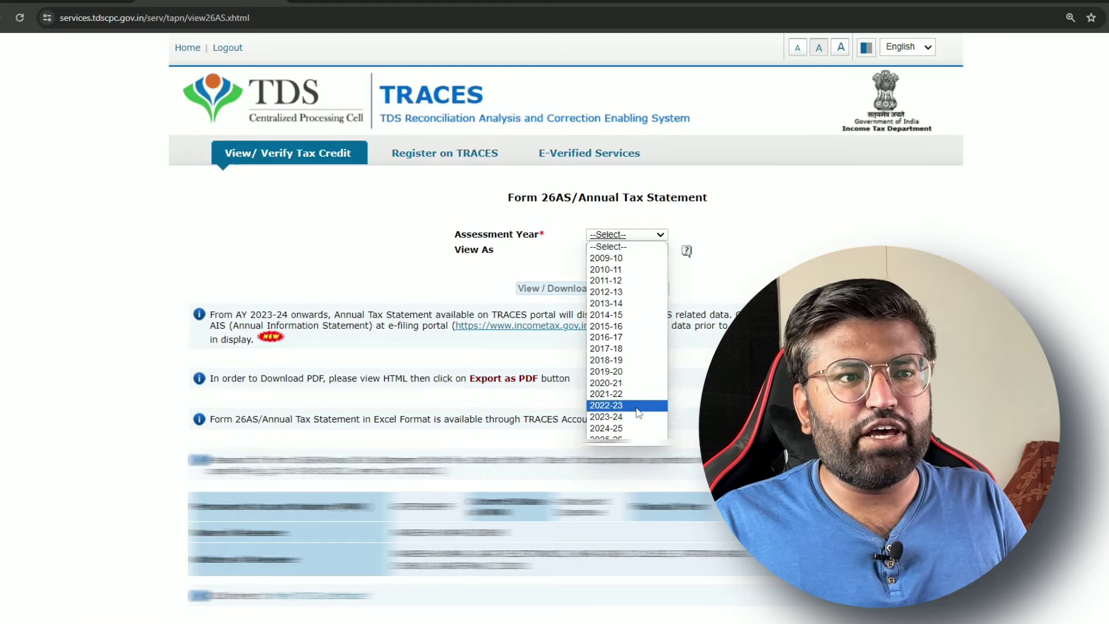
click(639, 433)
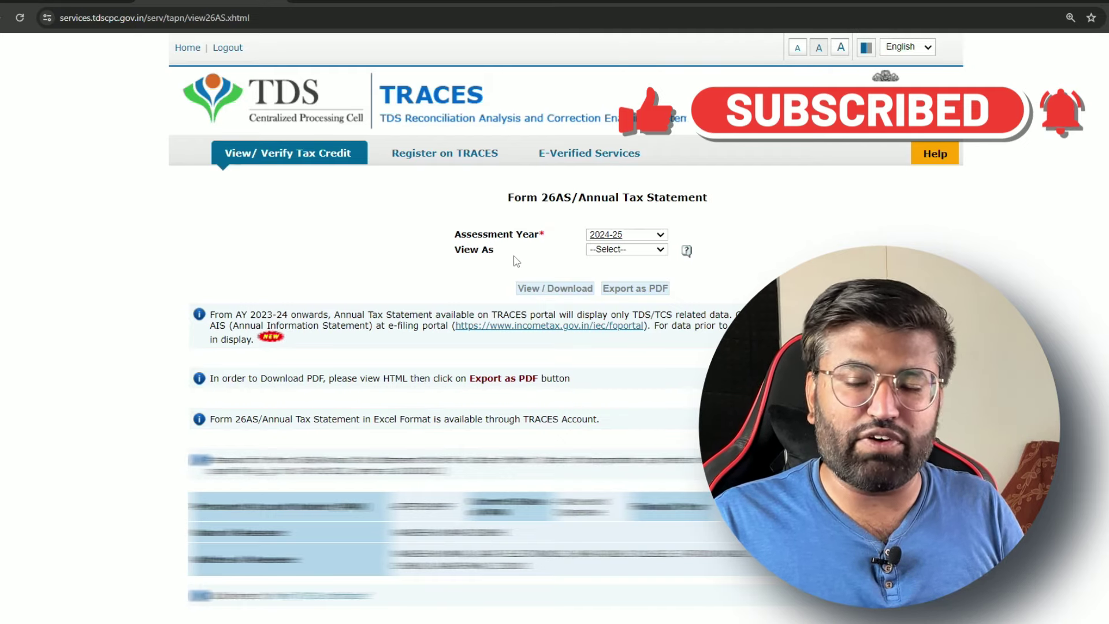
click(610, 250)
click(624, 278)
click(556, 289)
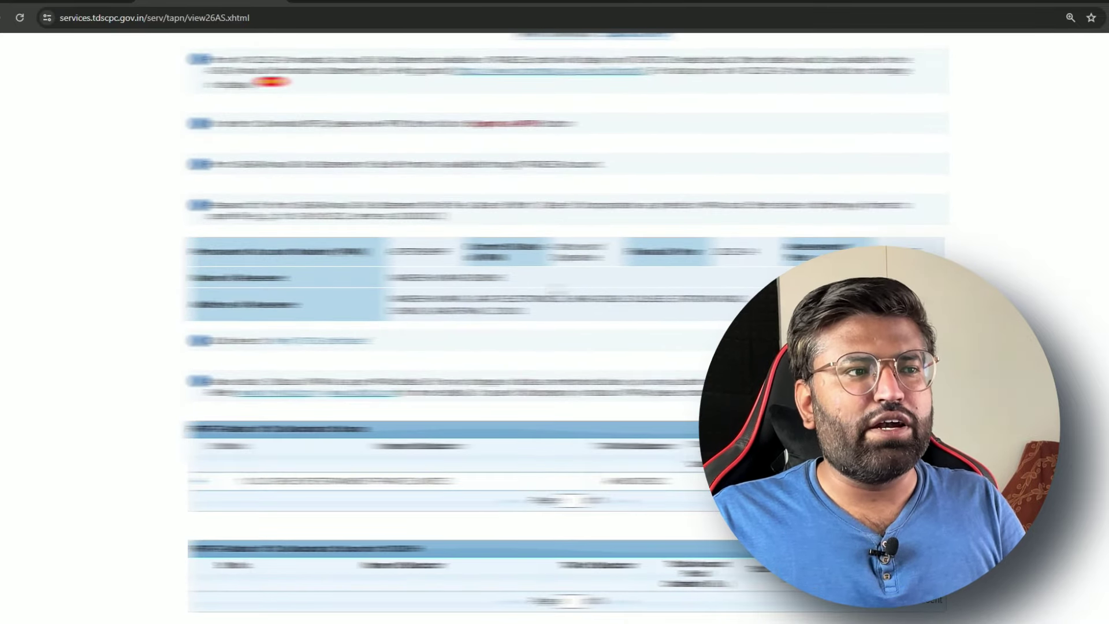
scroll(556, 289, down, 2)
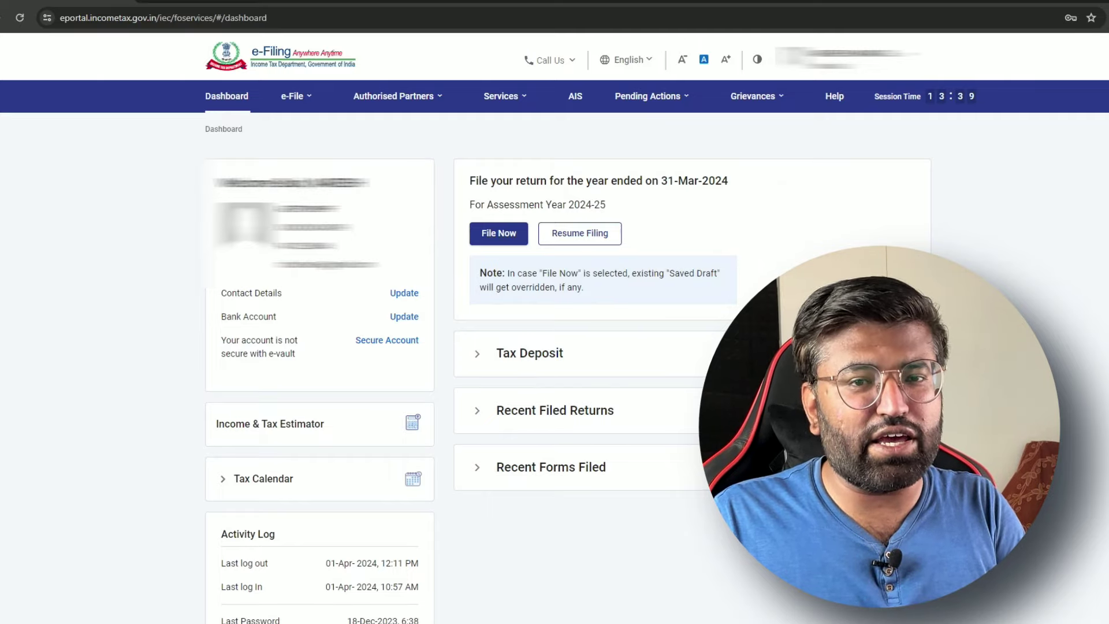
Start filing the return for AY 2024-25 in Online mode
click(298, 96)
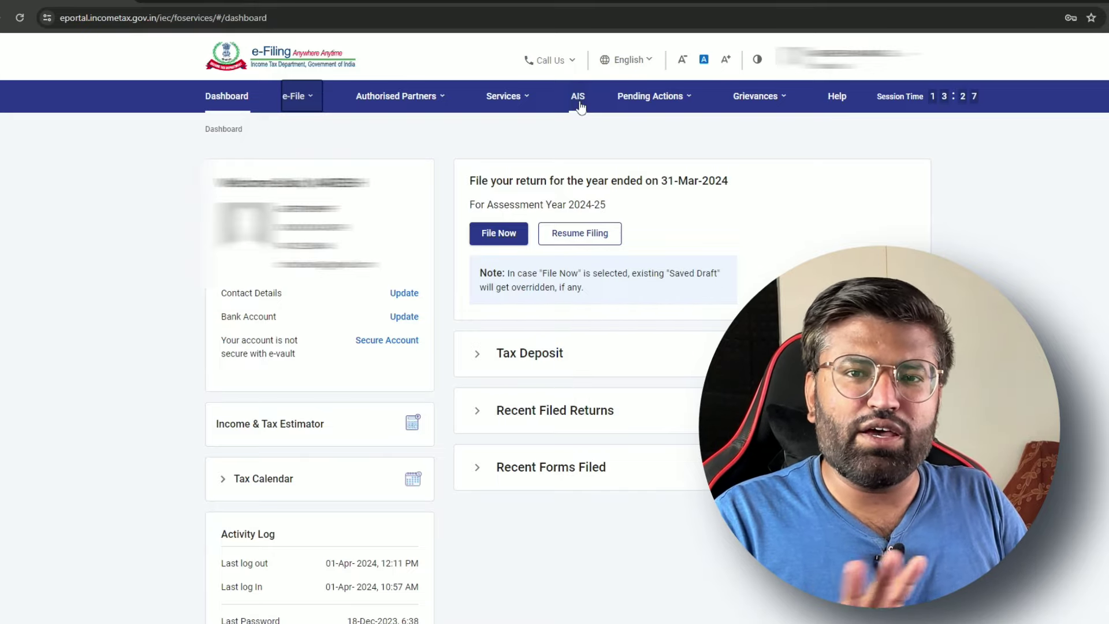
click(518, 247)
click(344, 254)
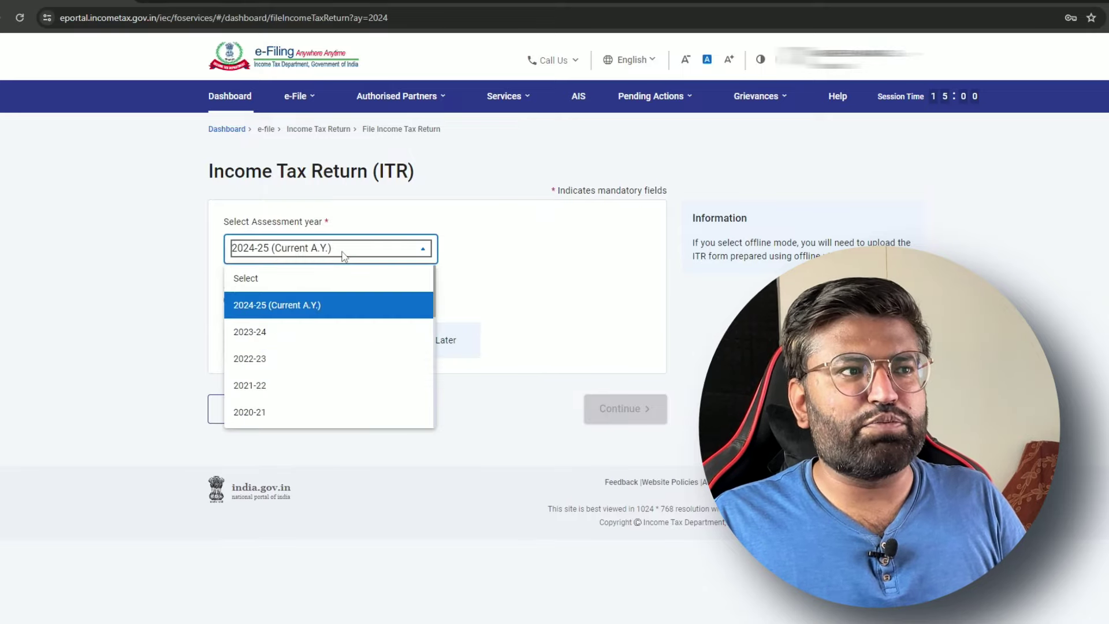
click(288, 305)
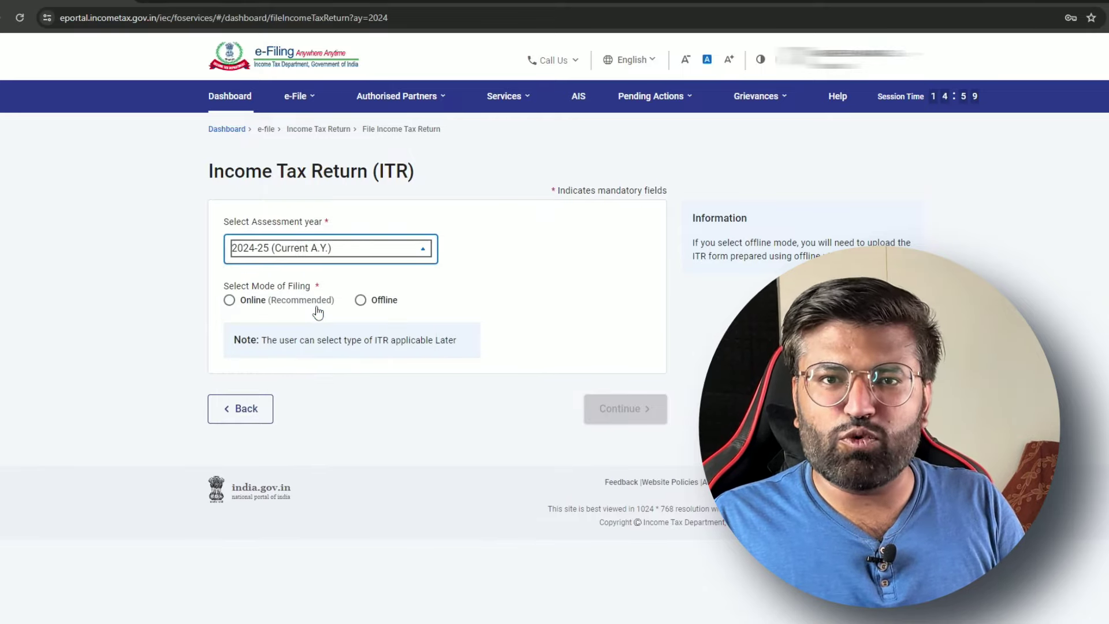
click(230, 301)
click(608, 411)
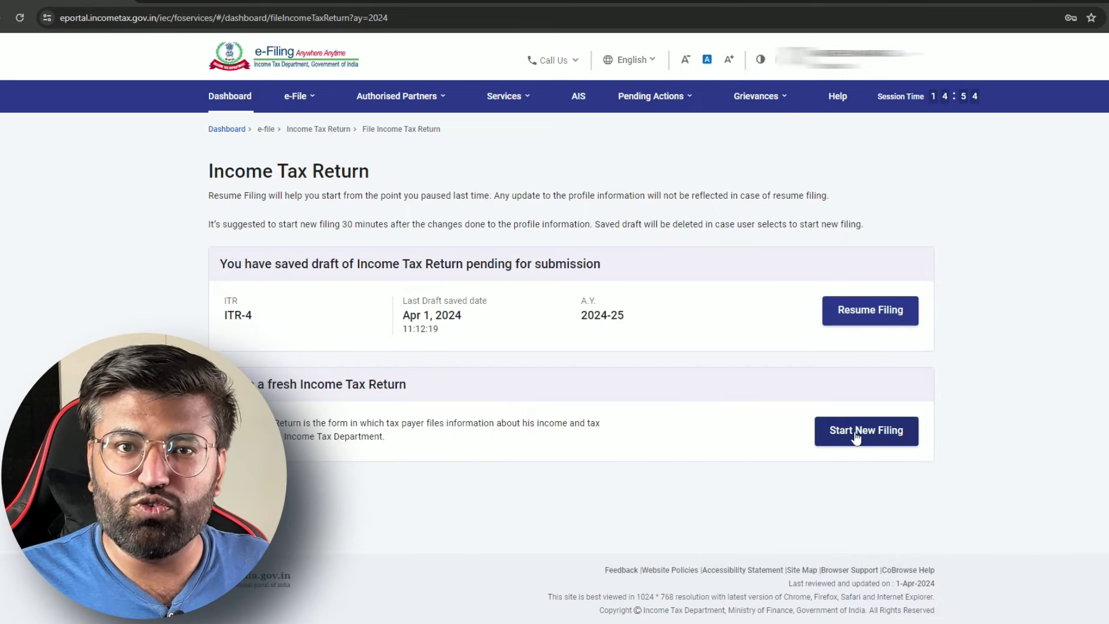
Start a new filing as an Individual and proceed with the ITR-4 form
click(856, 434)
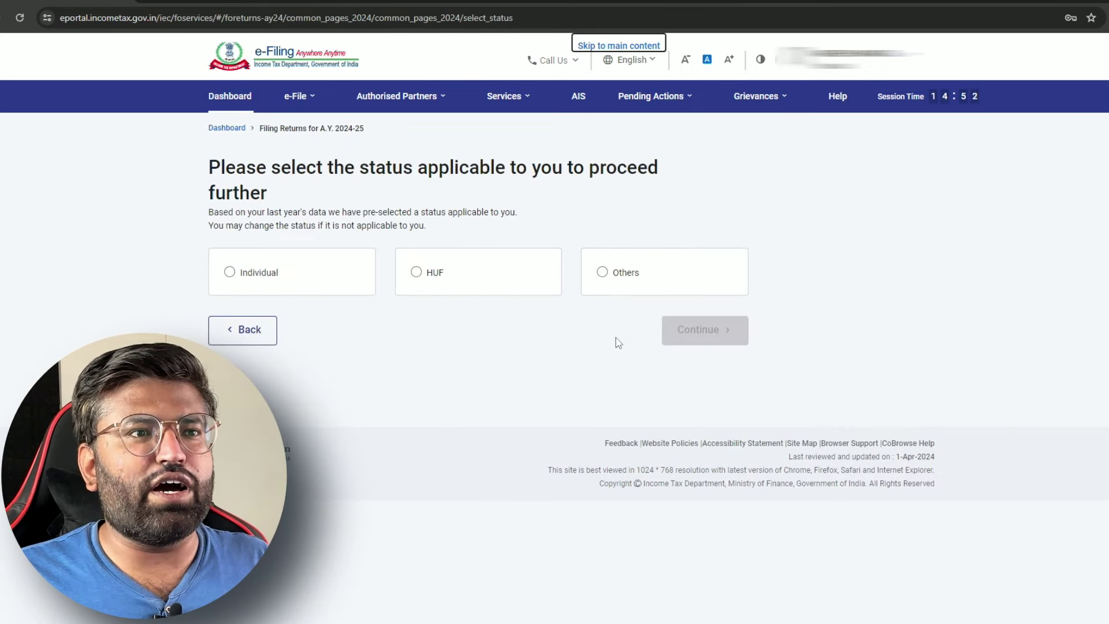
click(230, 273)
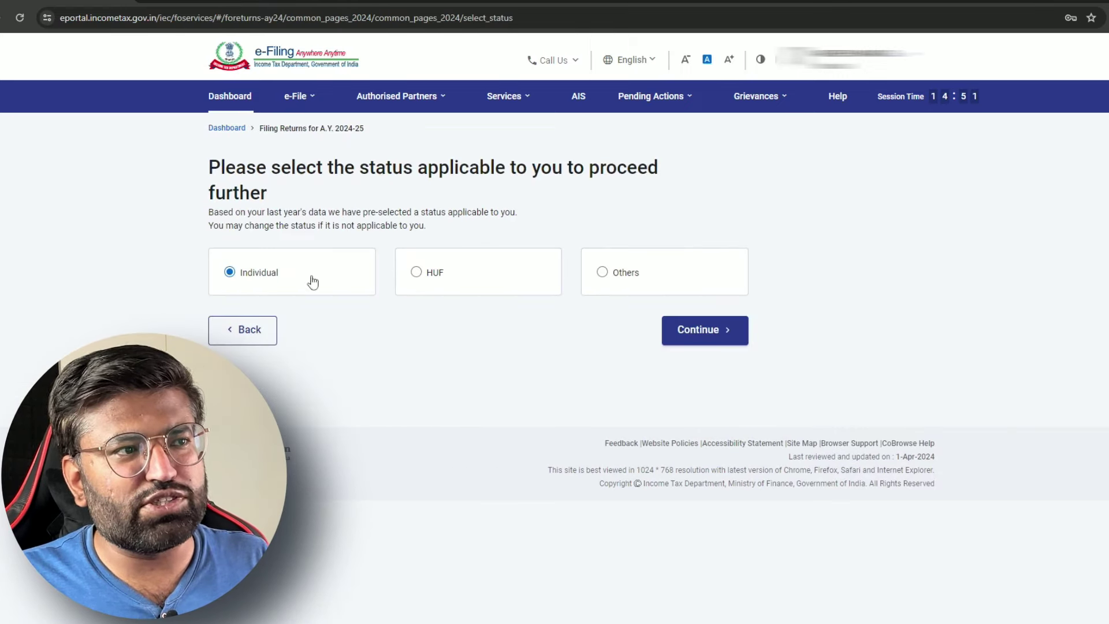
click(712, 331)
click(682, 292)
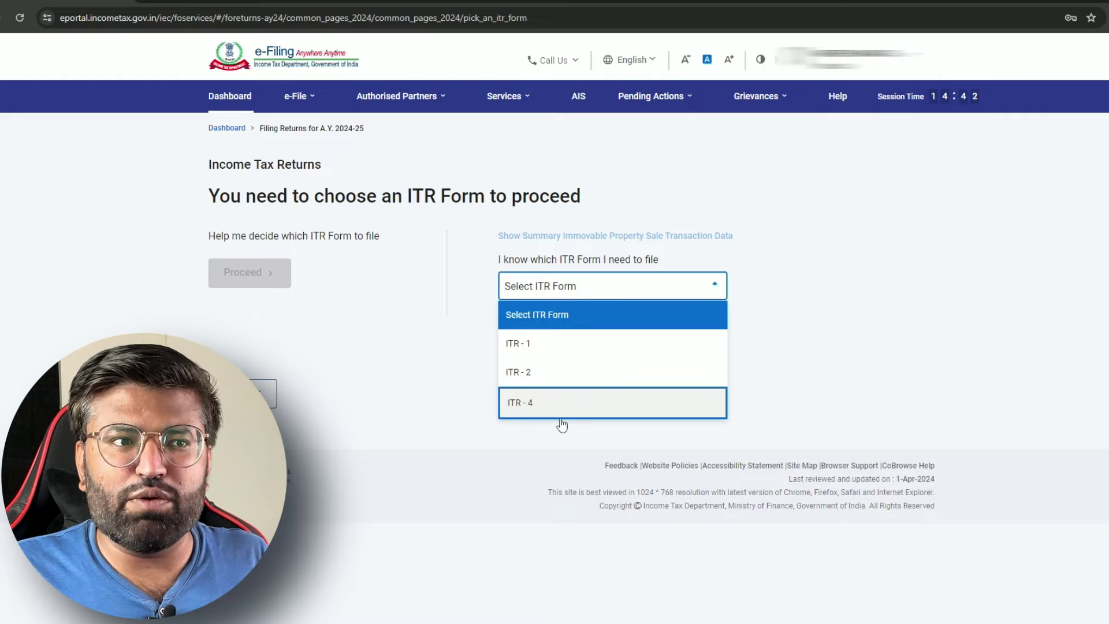
click(611, 405)
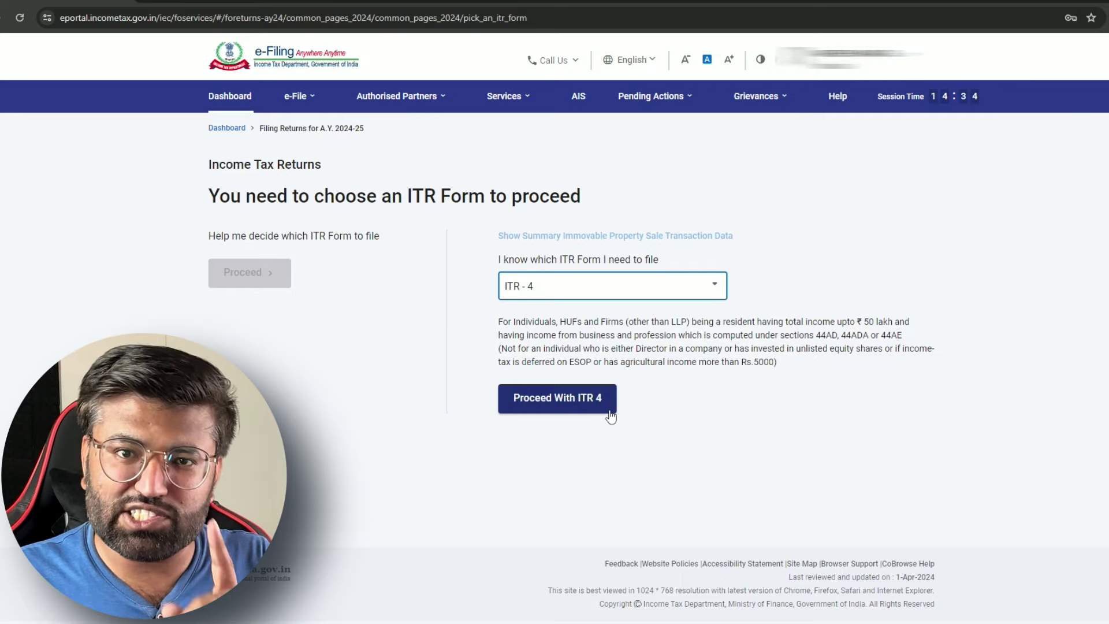
click(605, 411)
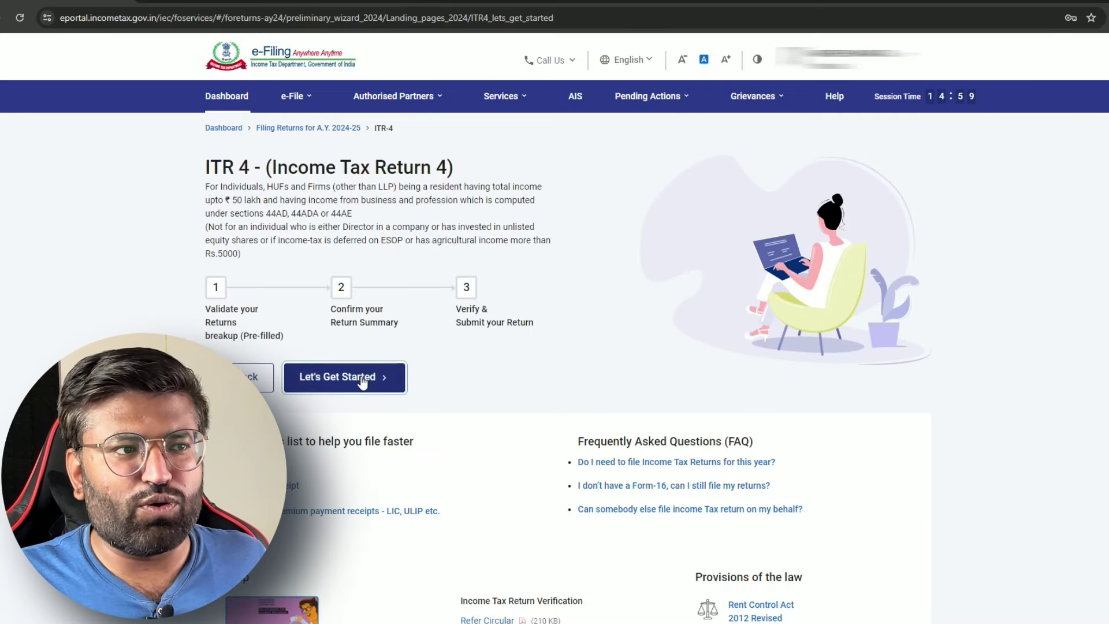
Begin ITR-4 with 'Others' as the filing reason and review the Return Summary showing ₹3,000 tax paid
click(367, 375)
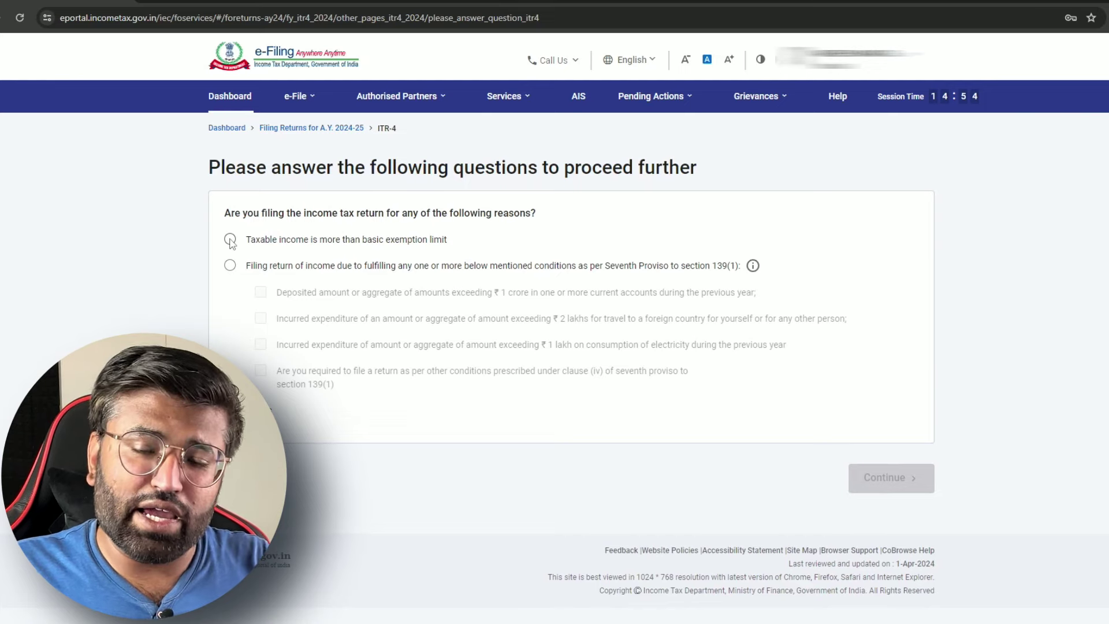
click(230, 411)
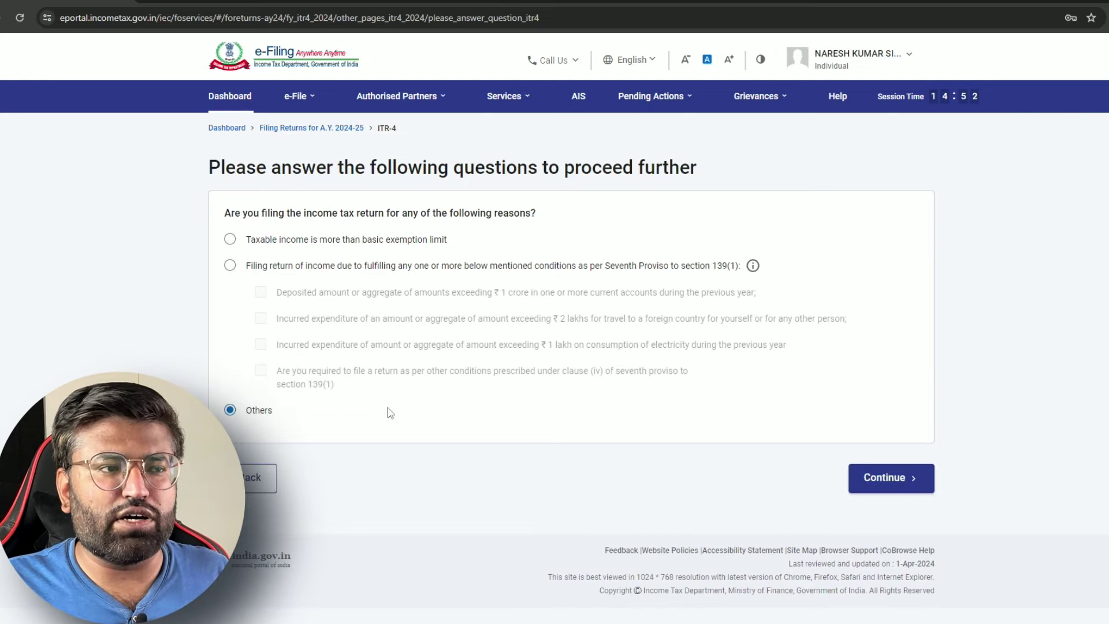
click(908, 479)
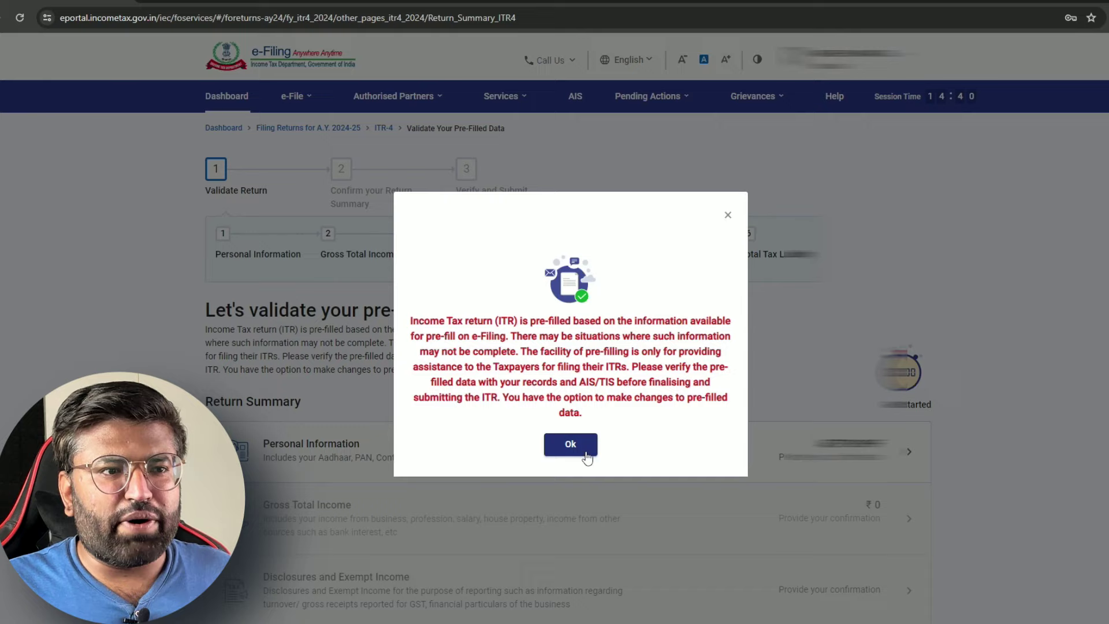
key(Return)
scroll(763, 358, down, 2)
scroll(763, 387, down, 3)
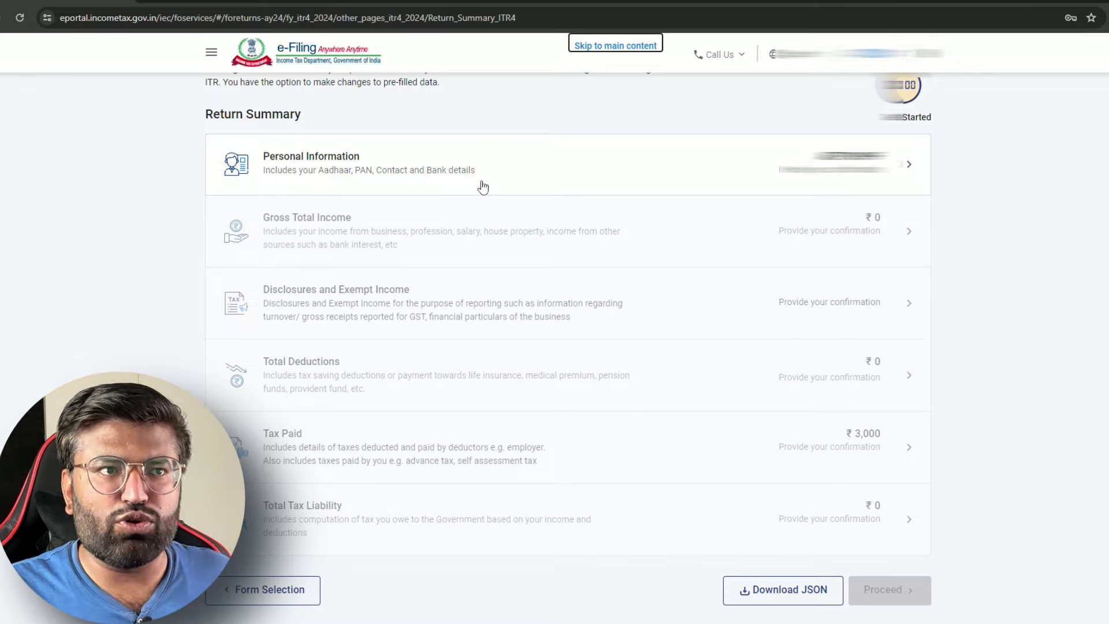
Open the personal information details and set Nature of Employment to Others
click(366, 175)
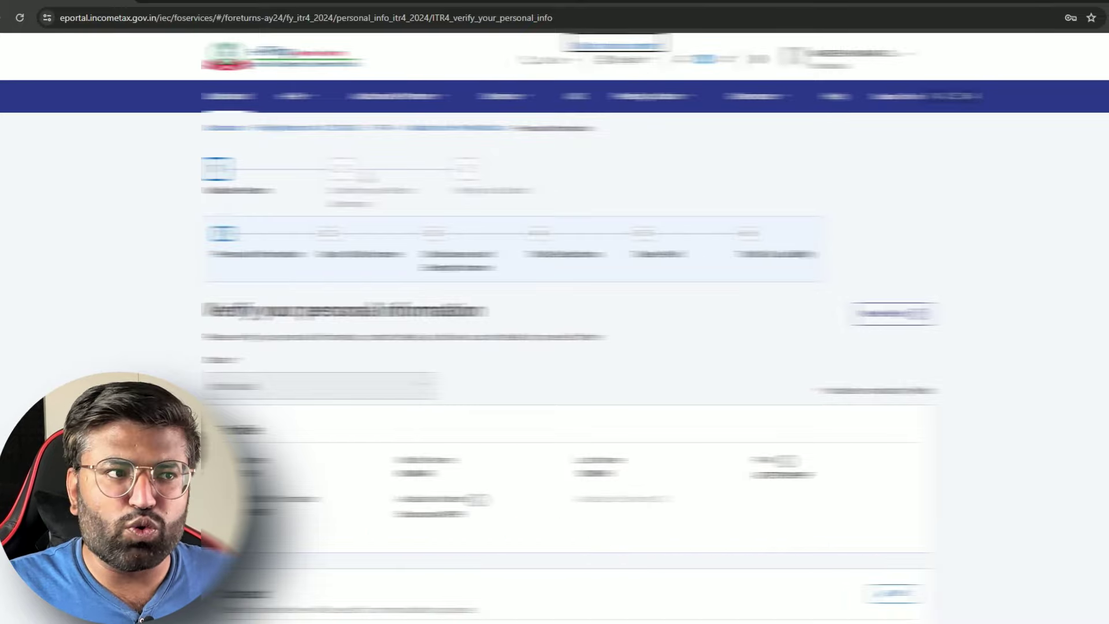
scroll(555, 347, down, 4)
scroll(271, 151, down, 7)
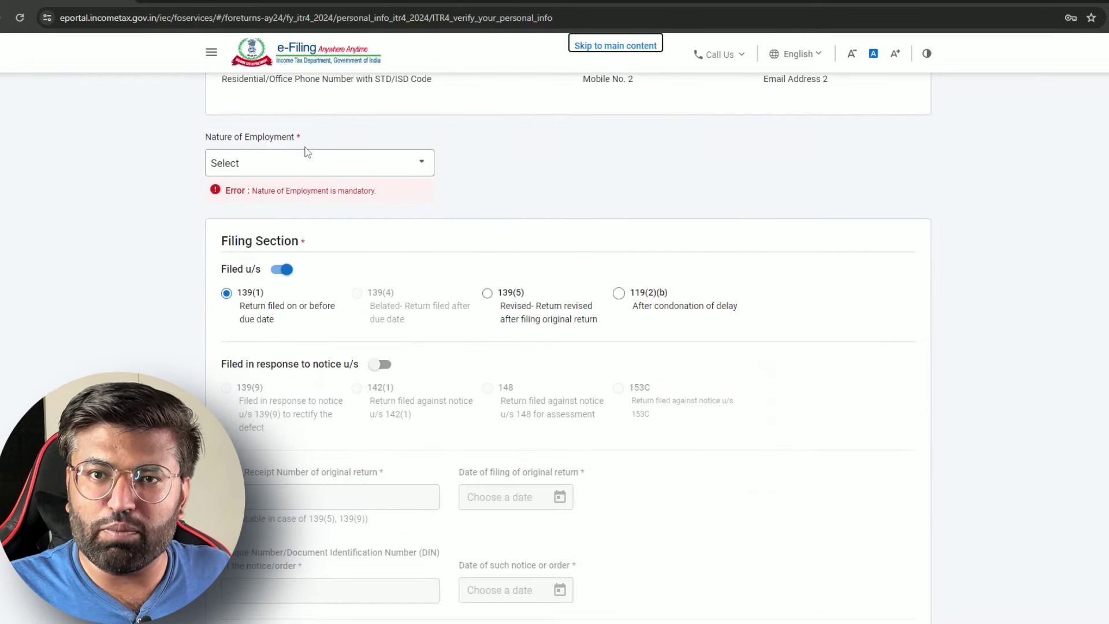
click(312, 154)
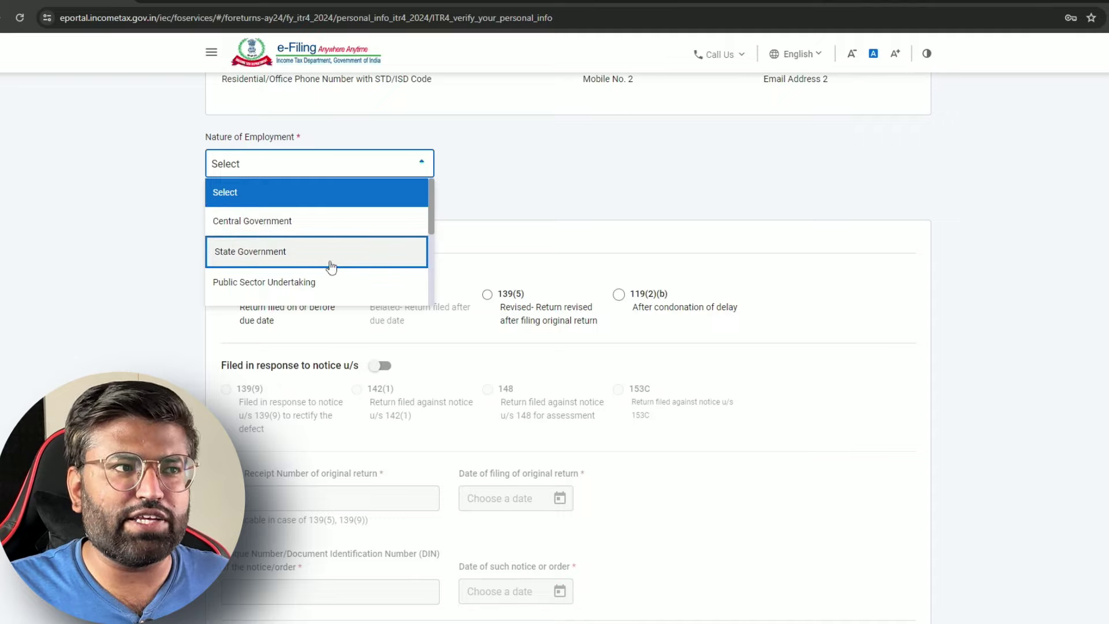
scroll(331, 266, down, 2)
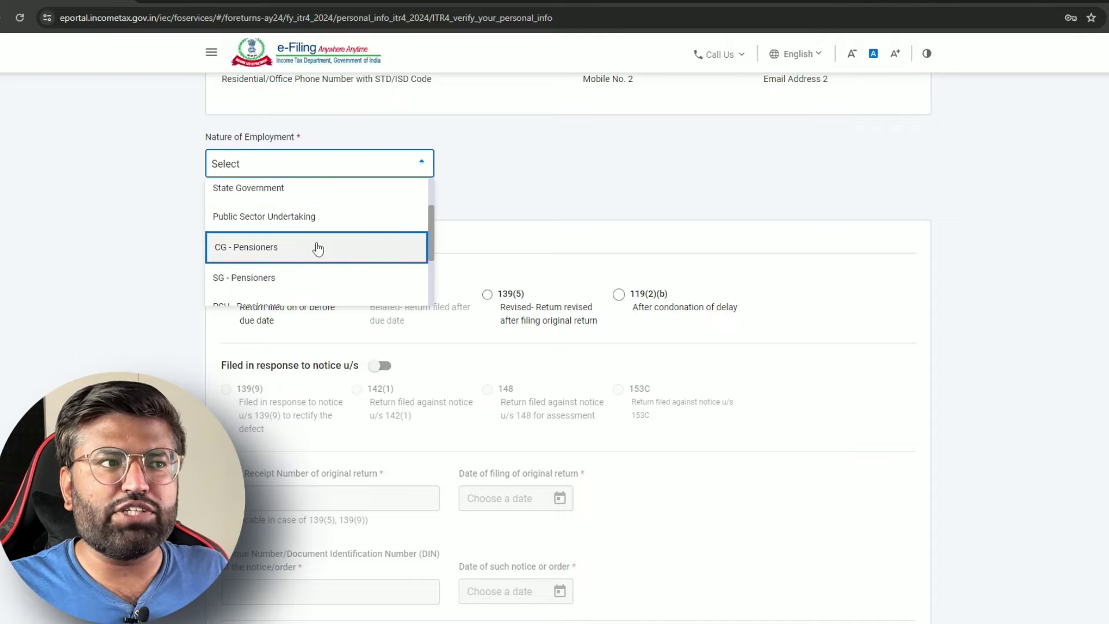
scroll(331, 274, down, 3)
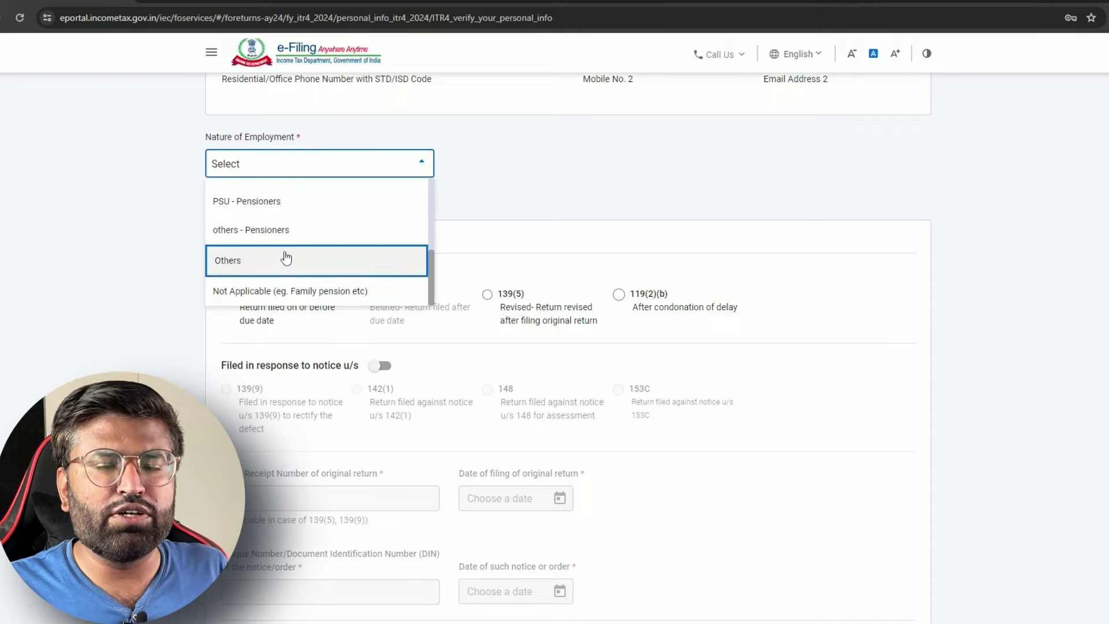
scroll(312, 237, up, 1)
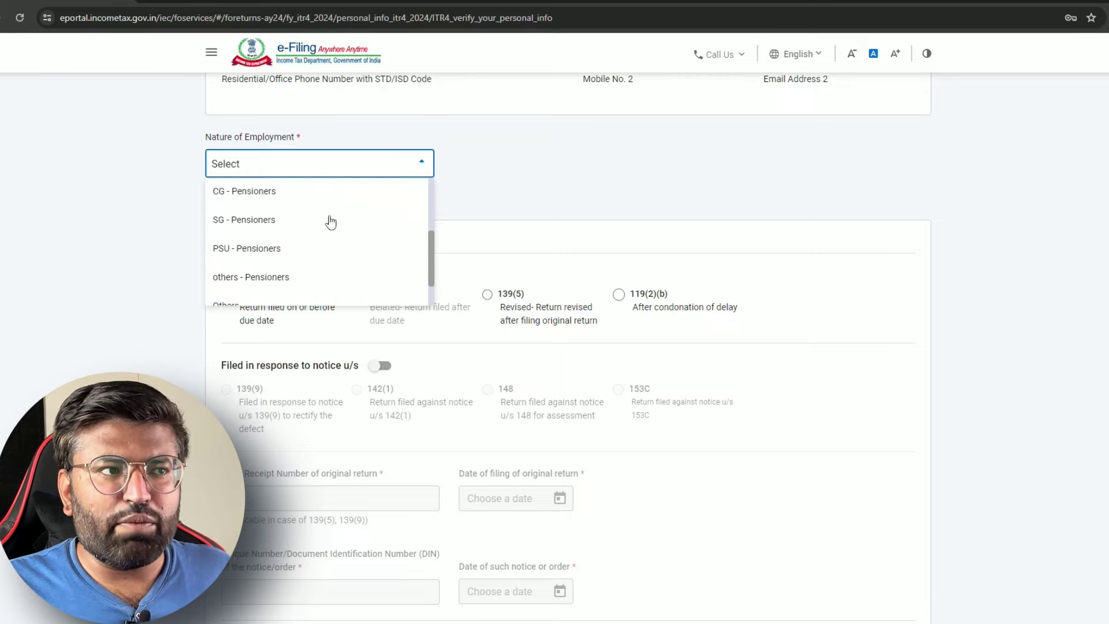
click(343, 296)
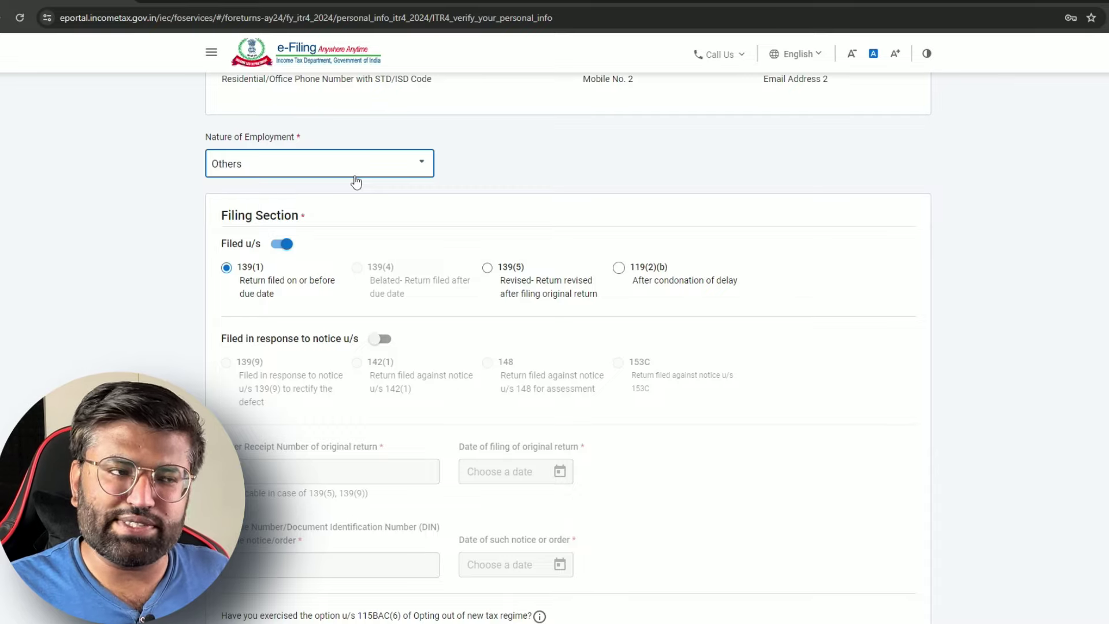
Answer No for representative assessee and highlight the Bank Details heading
scroll(369, 169, down, 1)
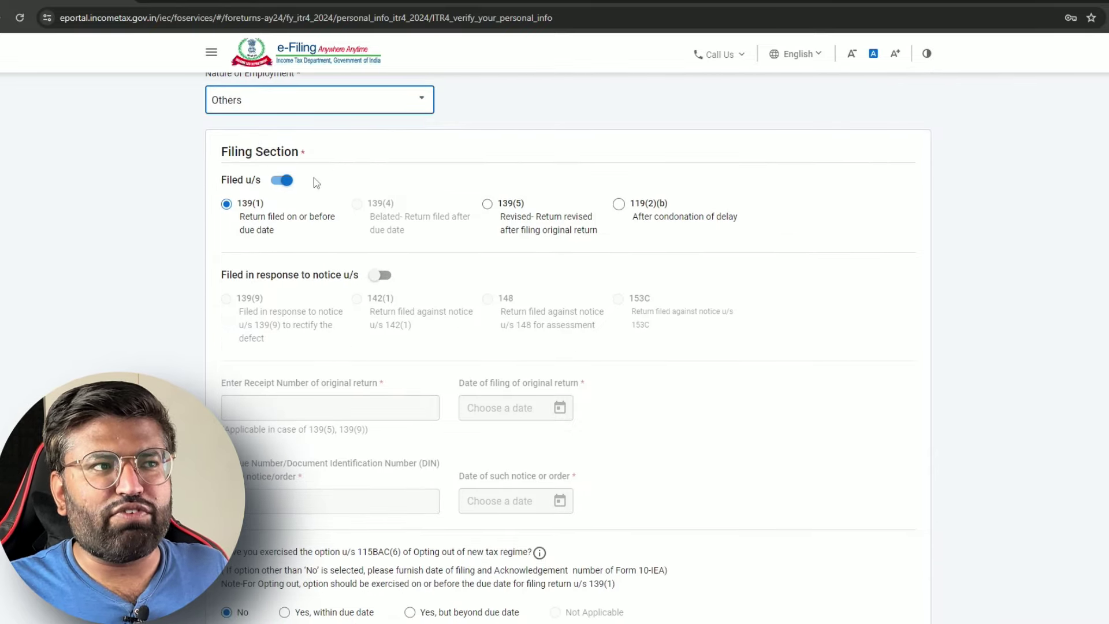
scroll(463, 220, down, 4)
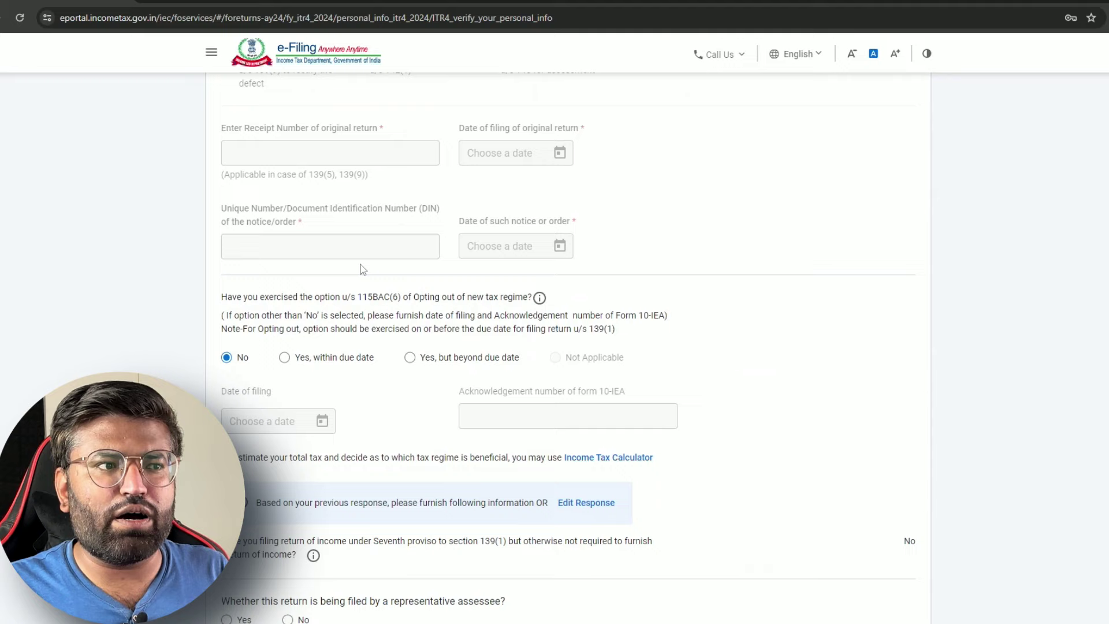
scroll(371, 280, down, 2)
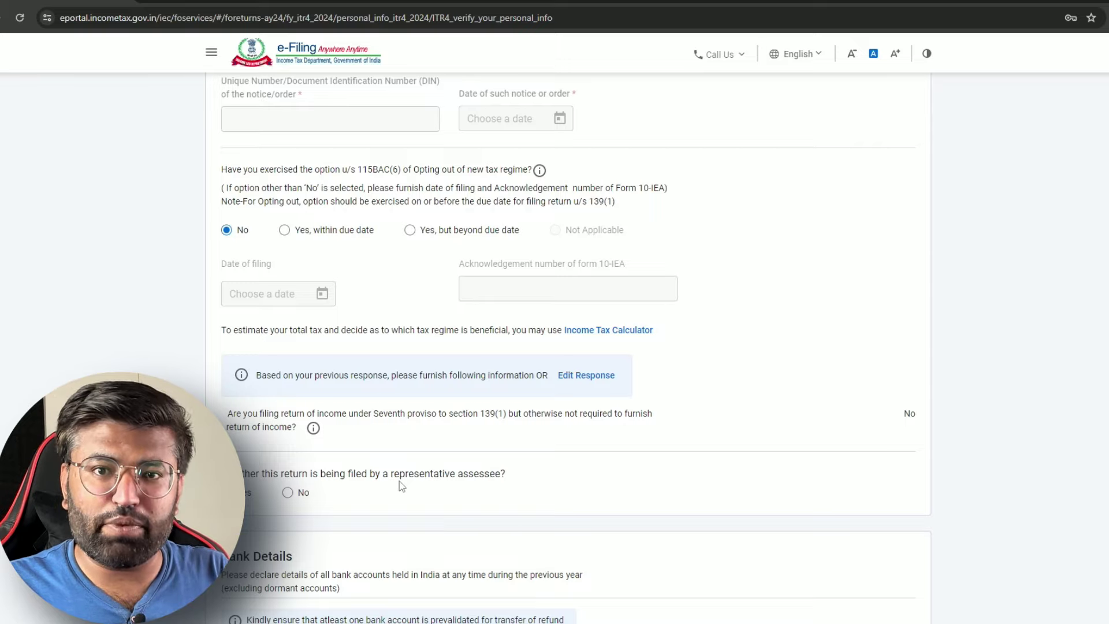
click(287, 493)
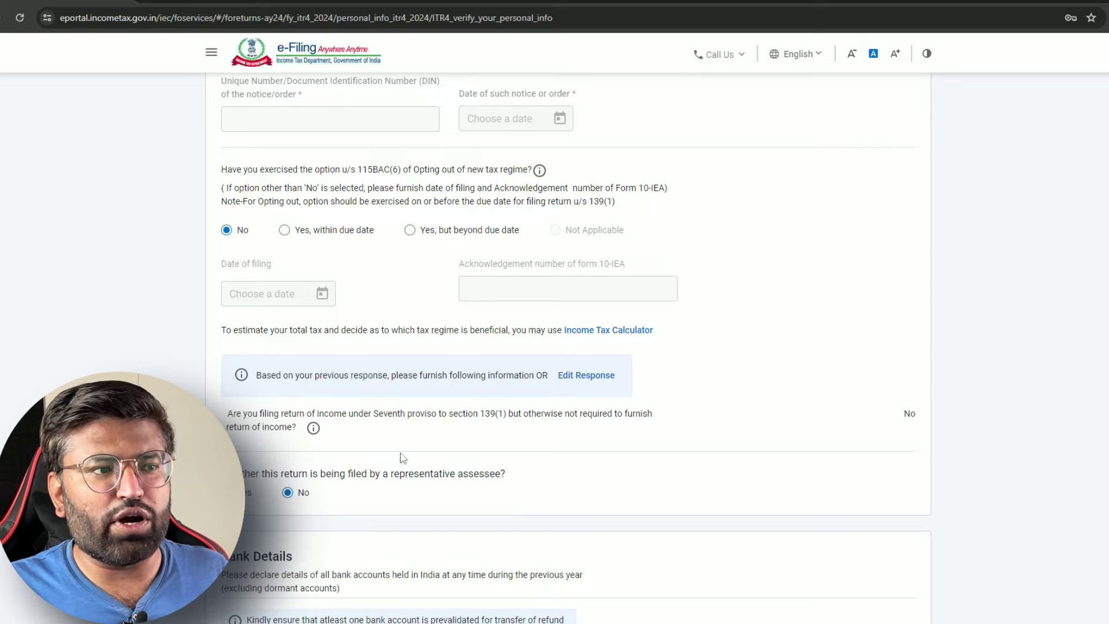
scroll(510, 444, down, 3)
scroll(472, 344, down, 3)
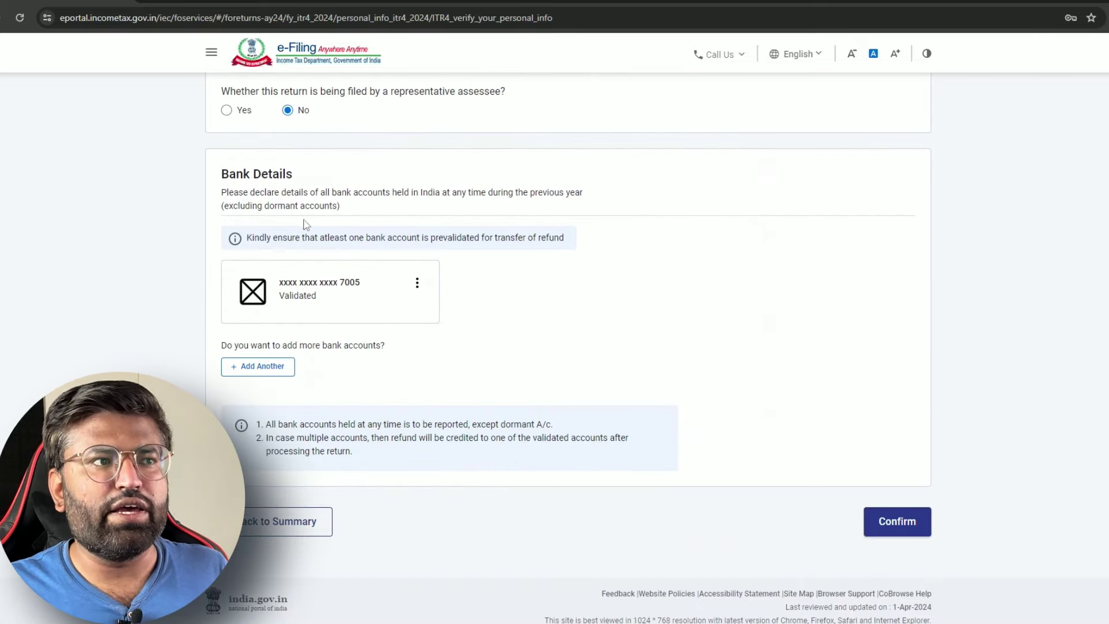
drag(233, 178, 295, 181)
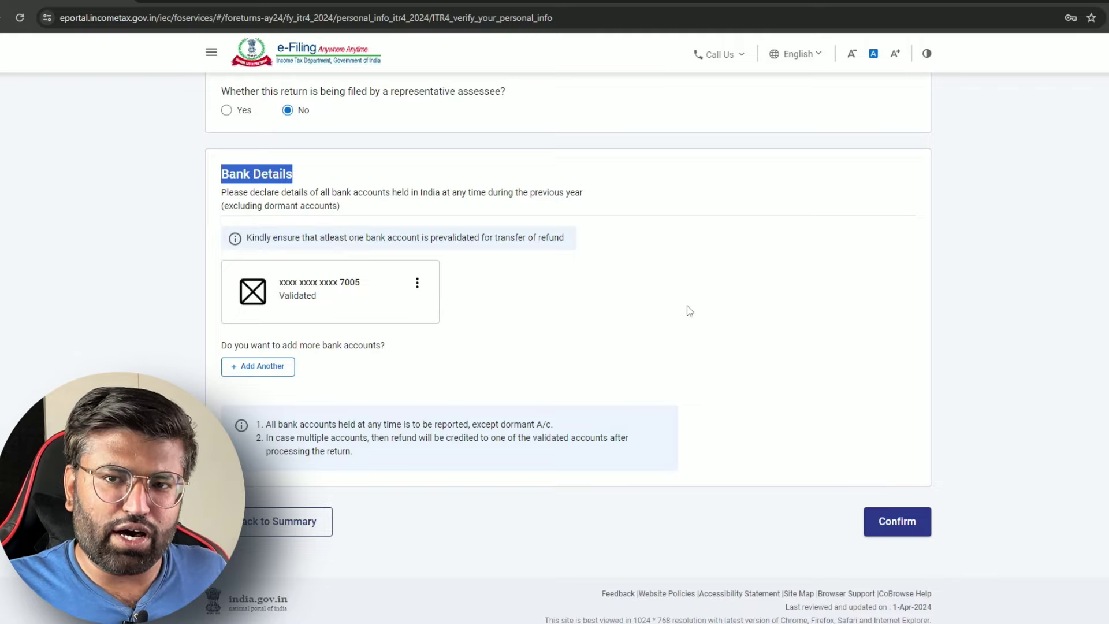
click(803, 370)
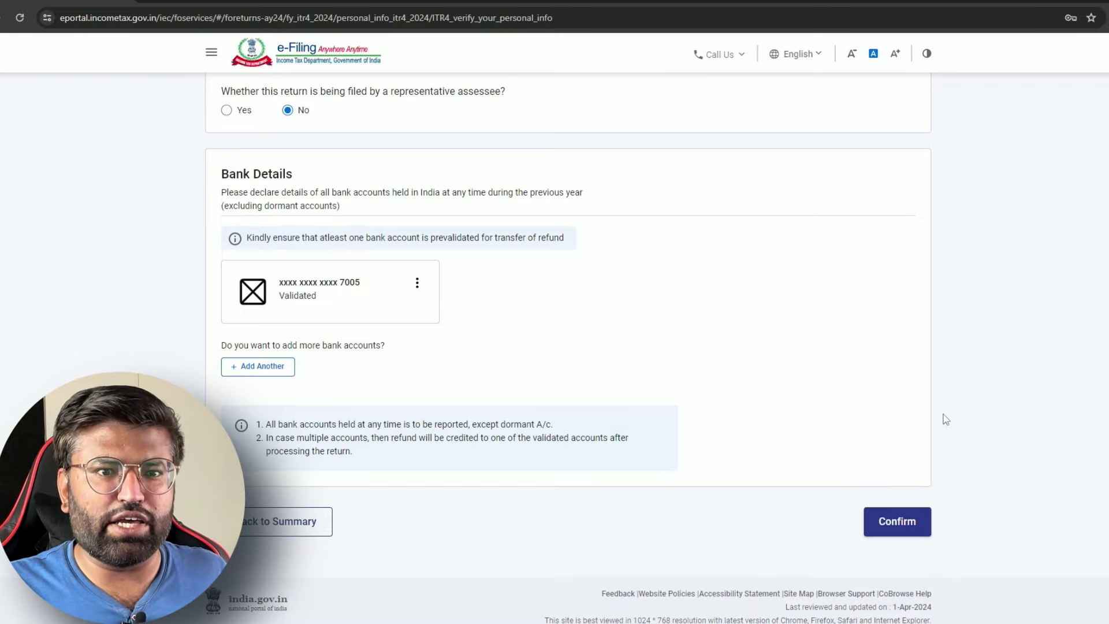
Confirm the personal information and open Gross Total Income on the Return Summary
click(899, 529)
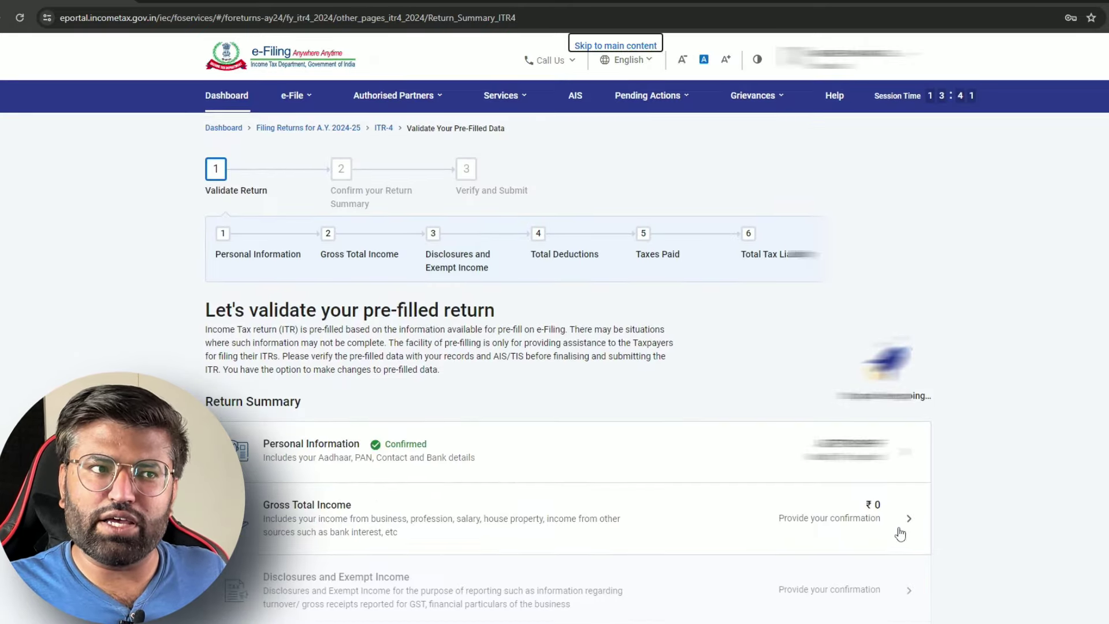
scroll(493, 424, down, 4)
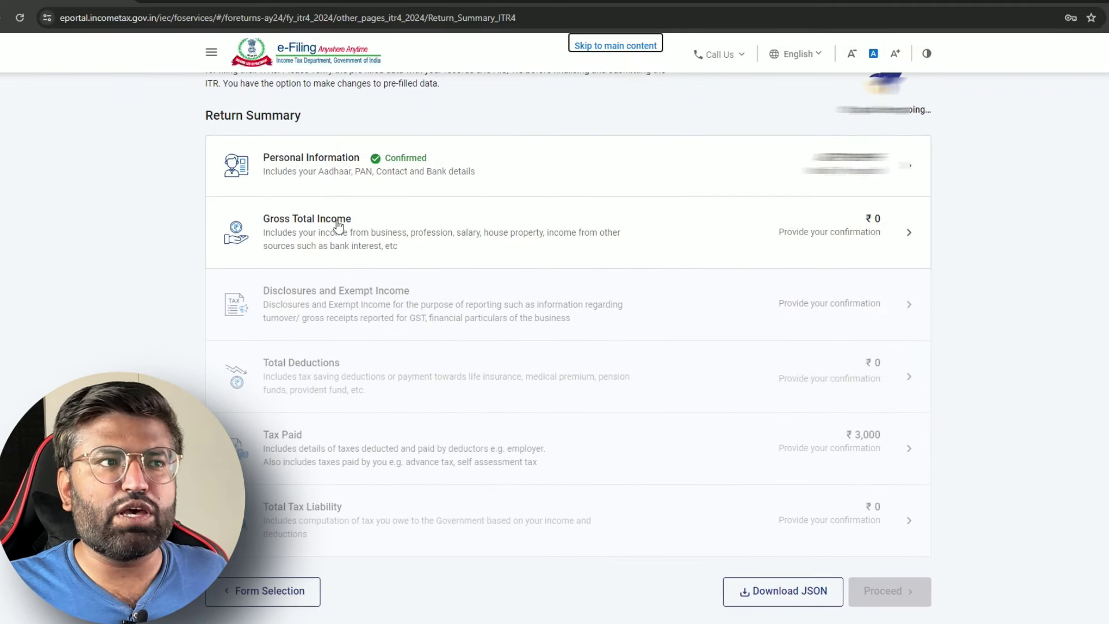
click(557, 226)
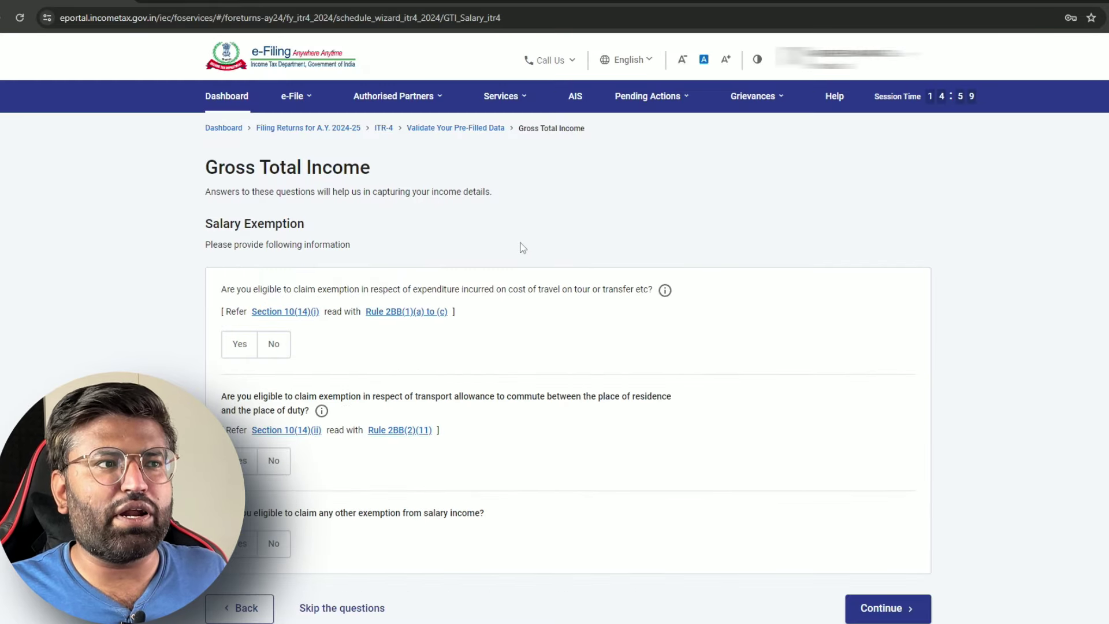
Skip the salary exemption questions, reaching the income source page with Salary at ₹0
scroll(523, 249, down, 3)
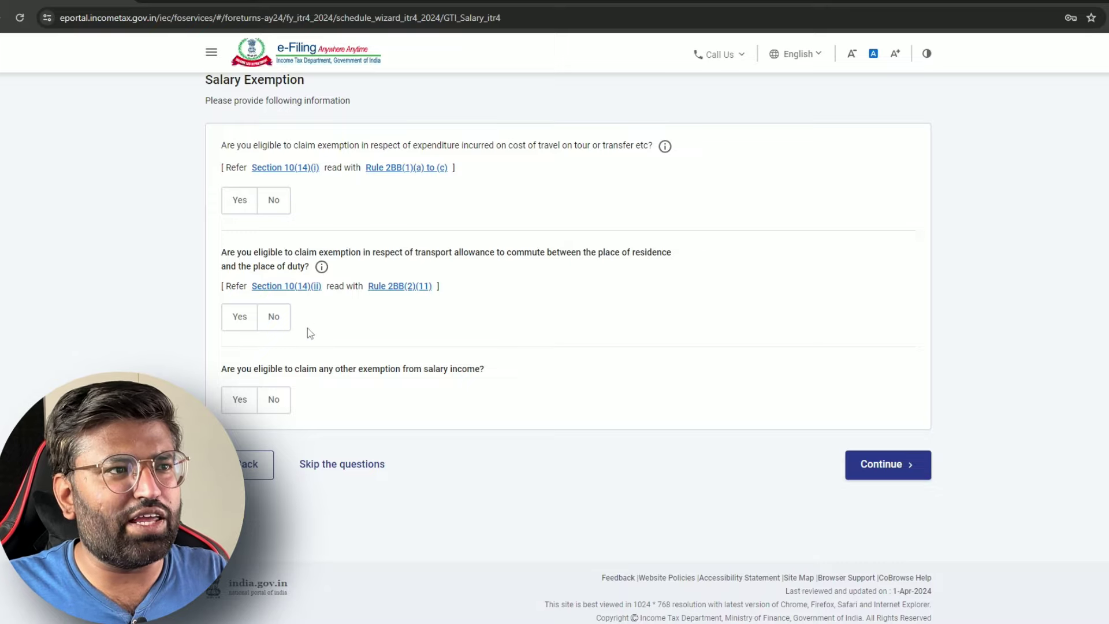
click(341, 464)
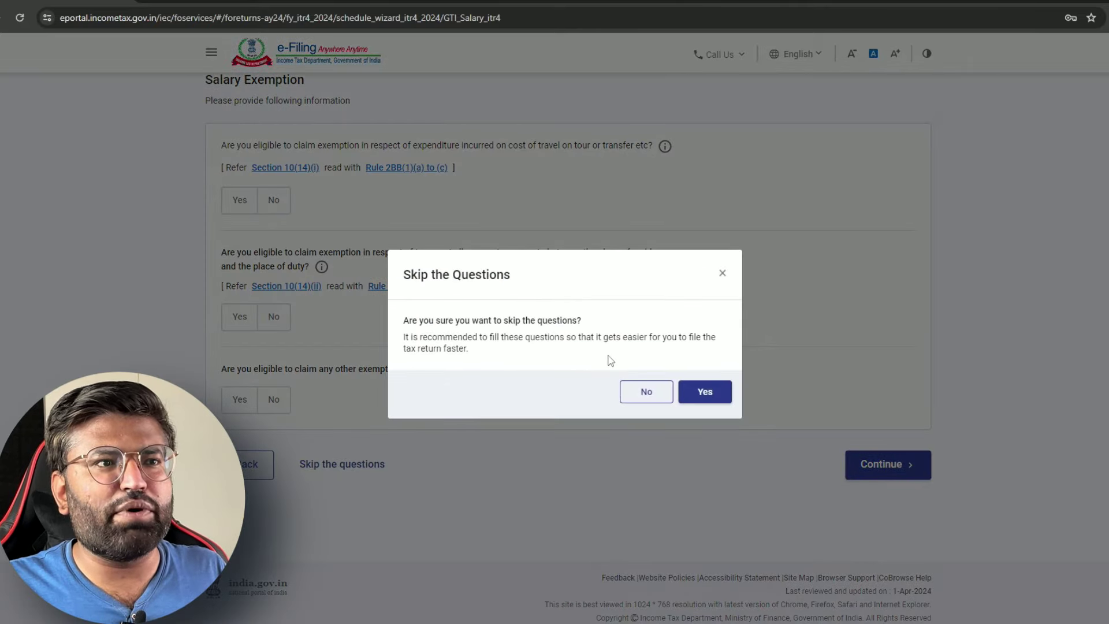
click(706, 393)
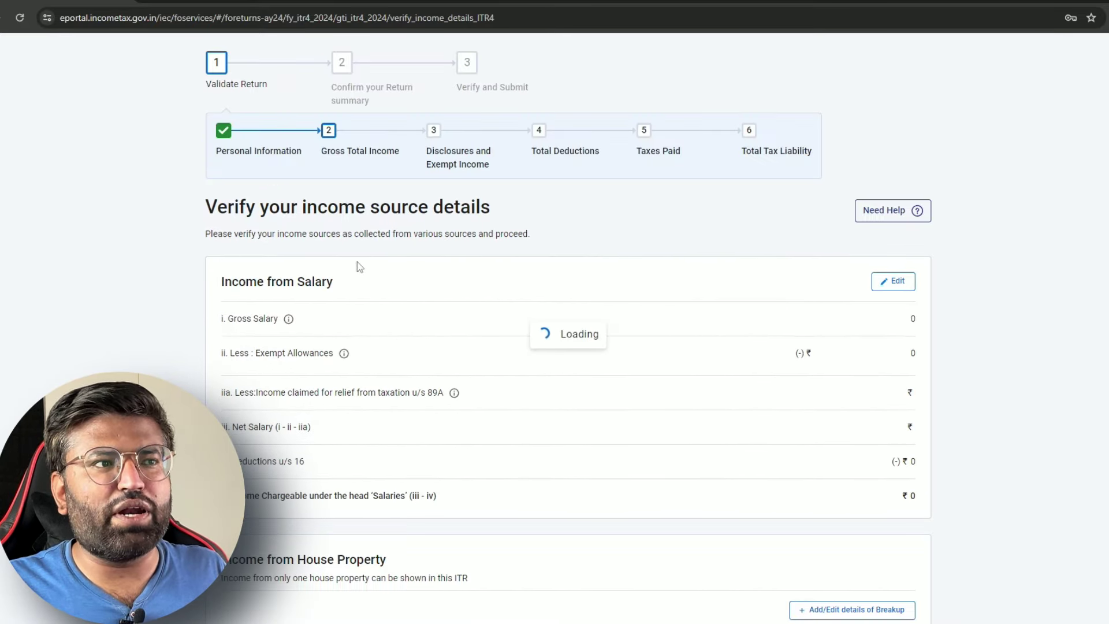
scroll(631, 292, down, 1)
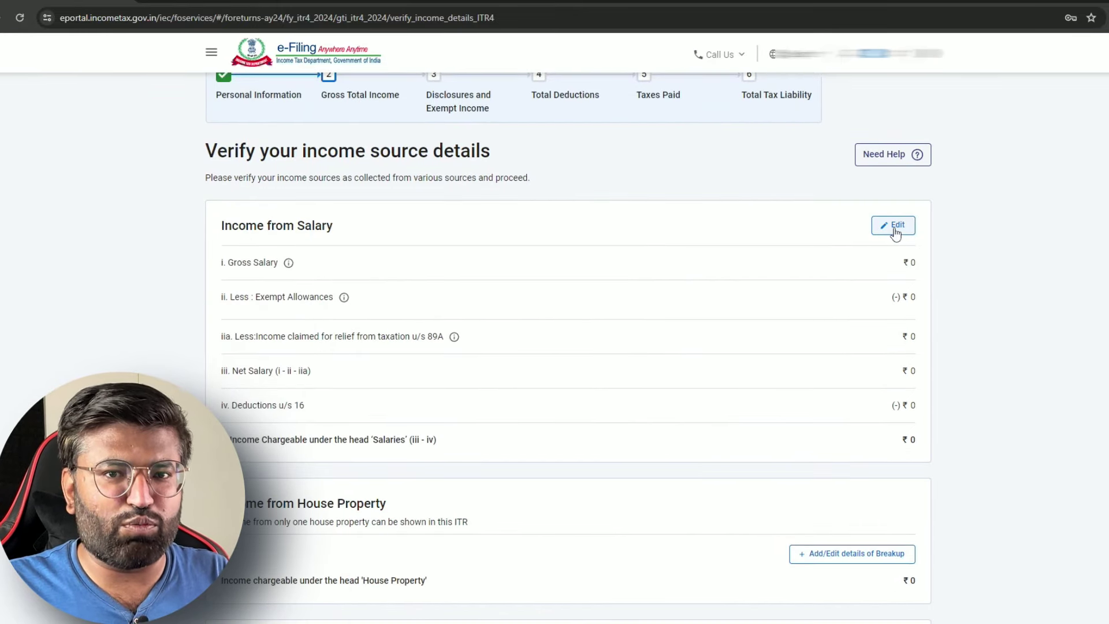
Enter ₹3,50,000 as section 17(1) salary and save, leaving ₹3,00,000 chargeable after standard deduction
click(895, 230)
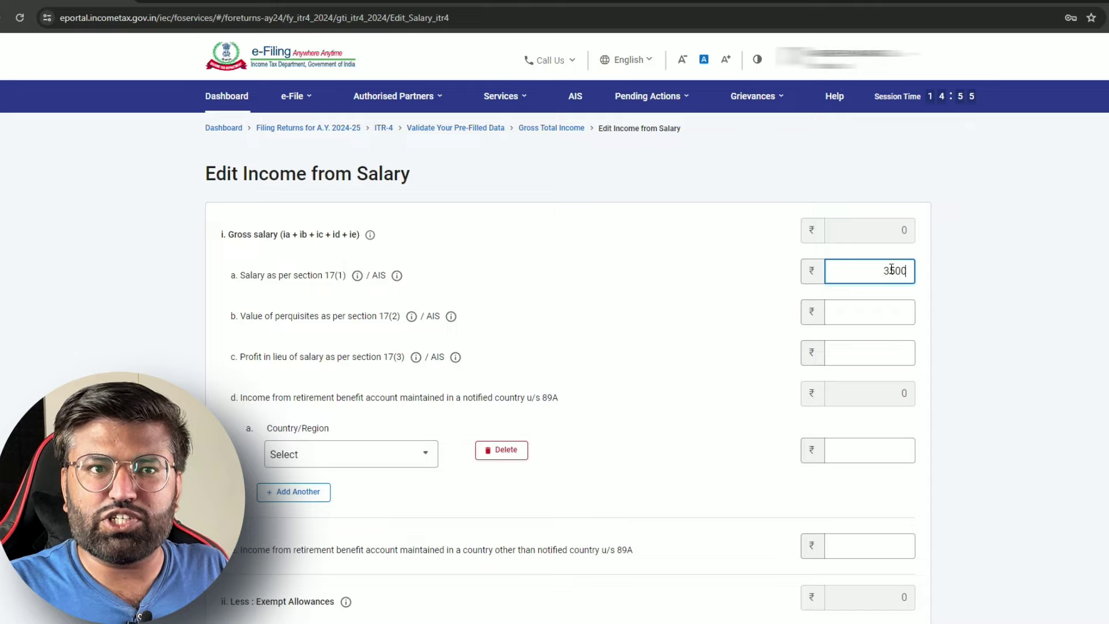
click(723, 266)
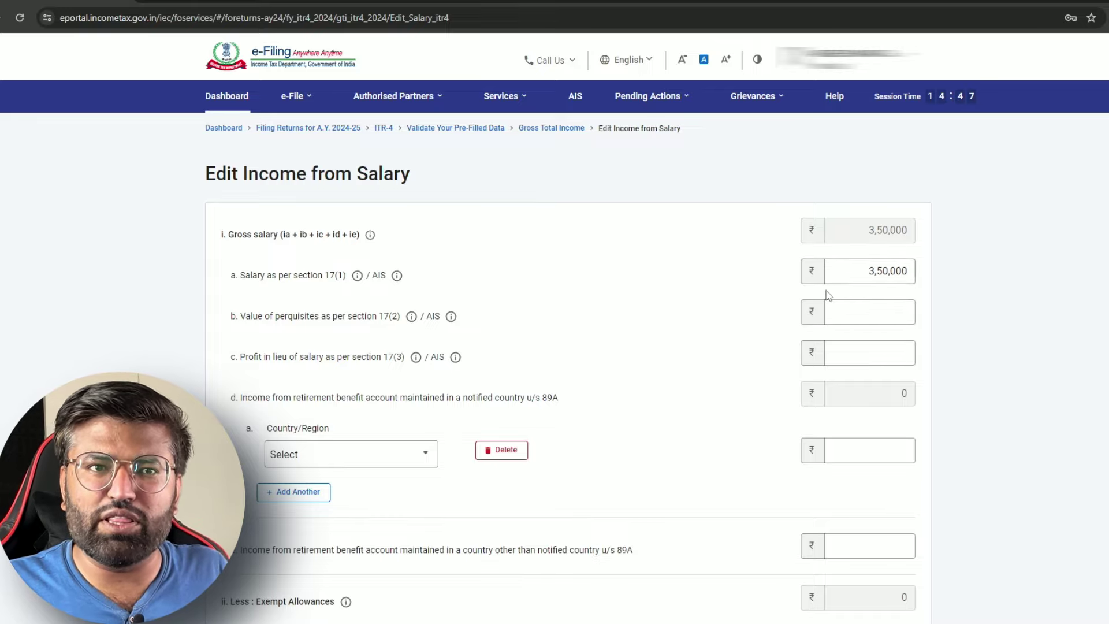
scroll(893, 273, down, 1)
scroll(893, 274, down, 2)
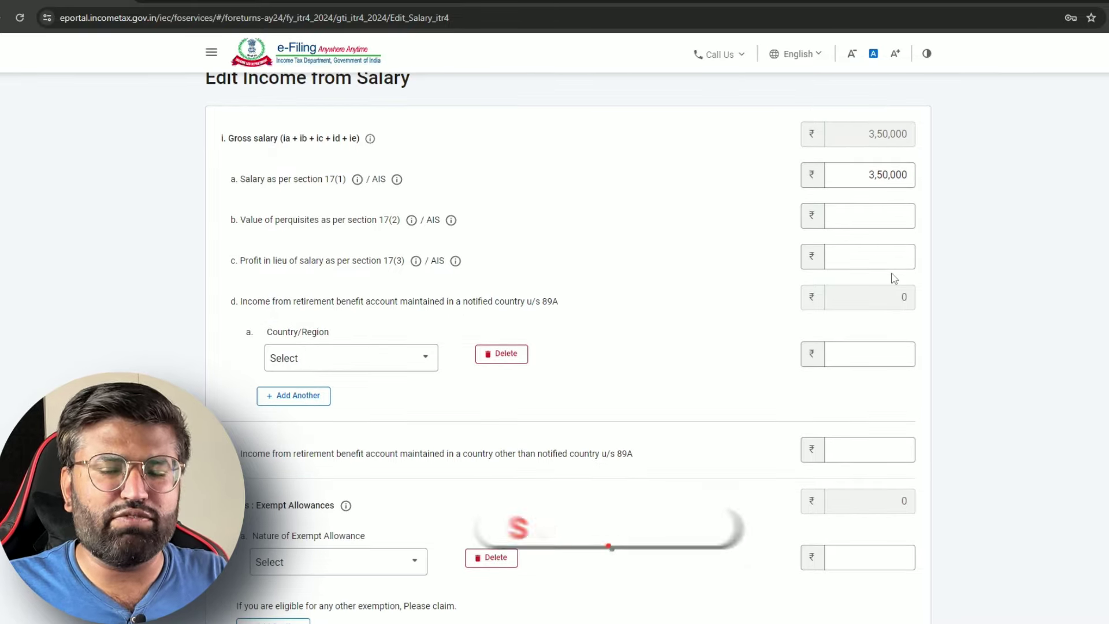
scroll(894, 278, down, 3)
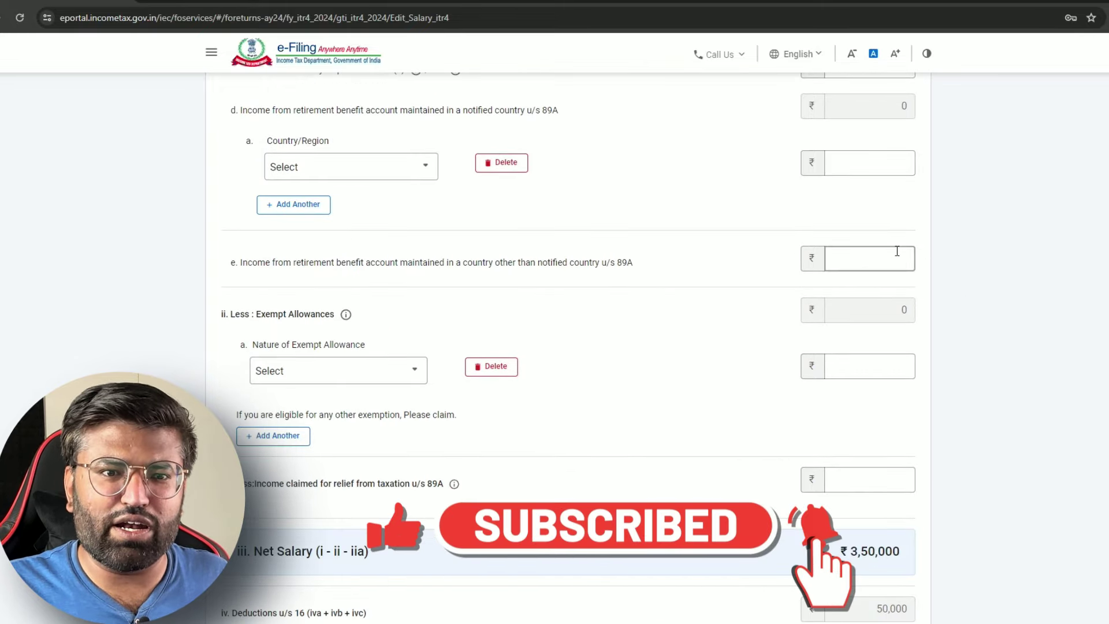
scroll(897, 252, down, 6)
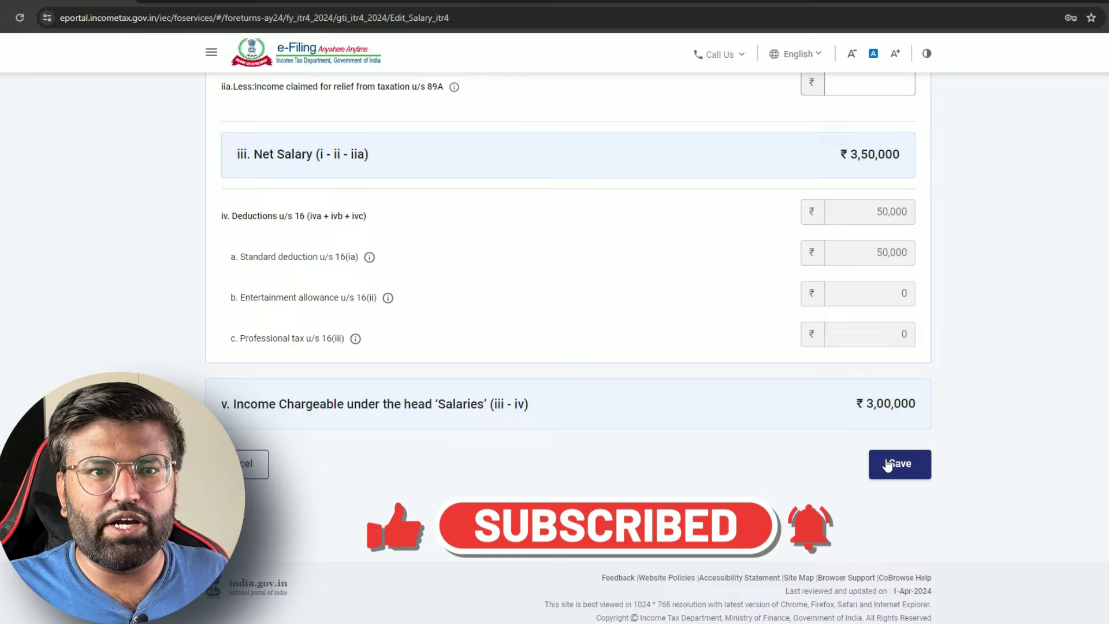
click(896, 464)
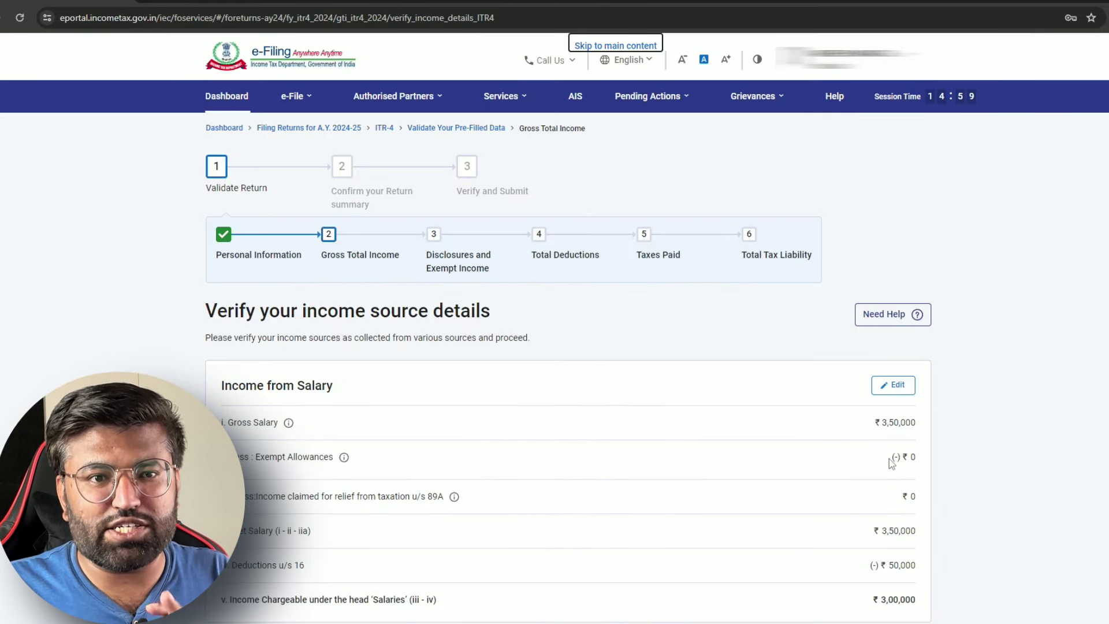
scroll(896, 457, down, 3)
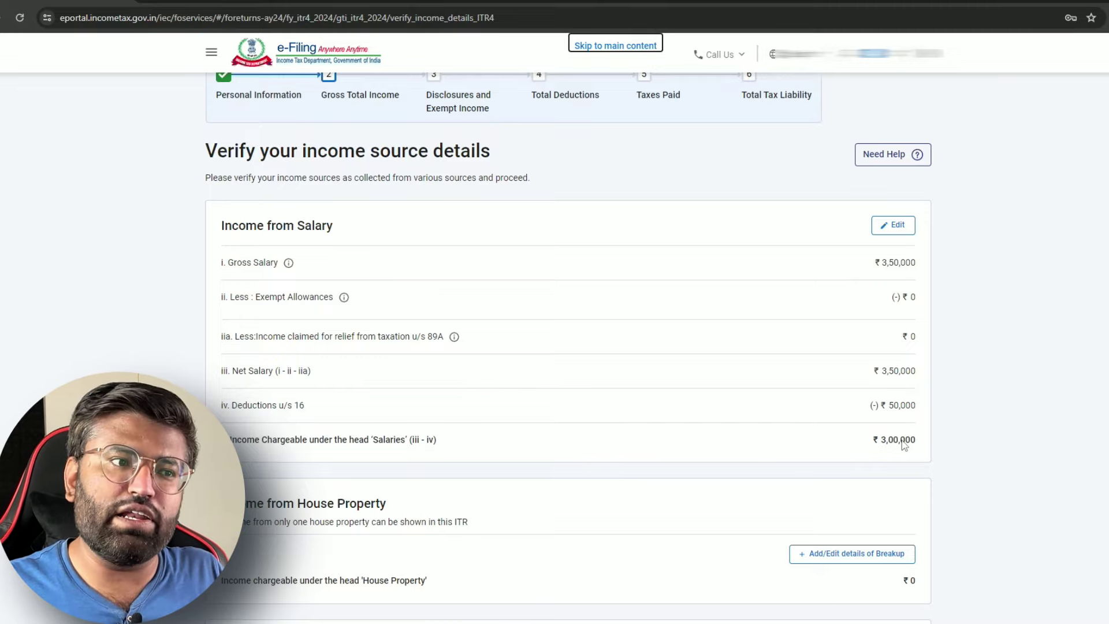
scroll(768, 404, down, 4)
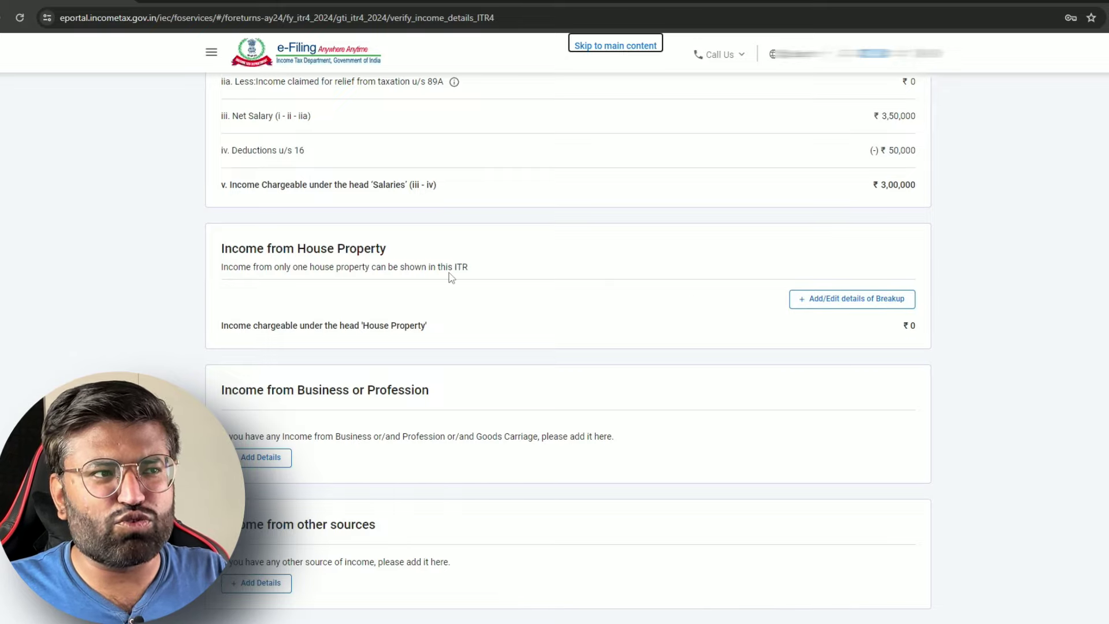
scroll(451, 277, down, 2)
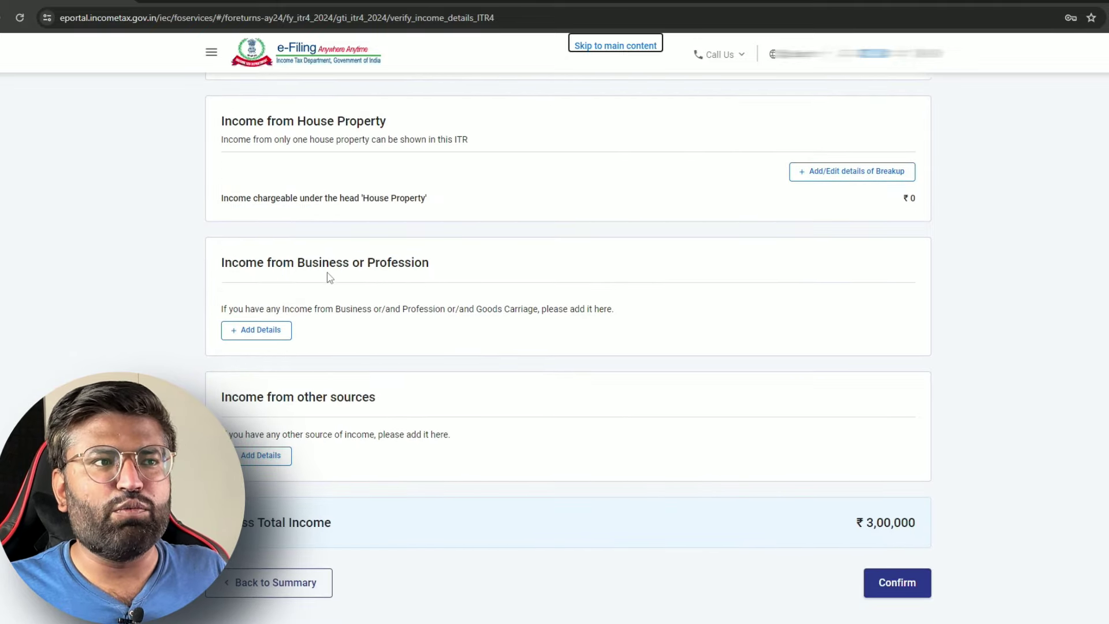
Add section 44AD business income details and focus the Name of Business field
click(253, 330)
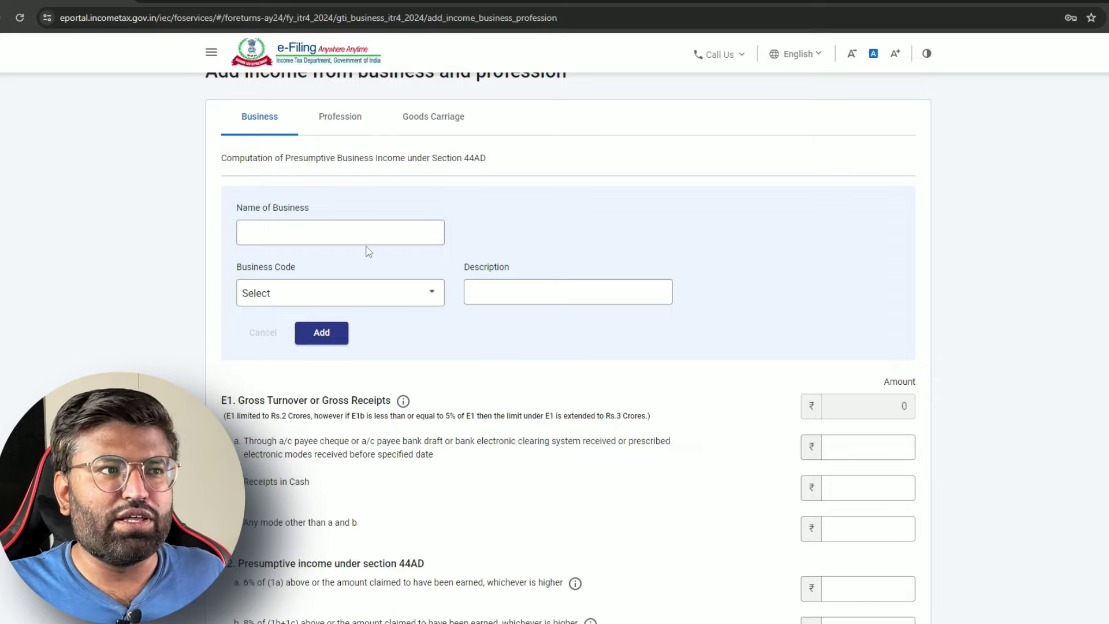
click(337, 238)
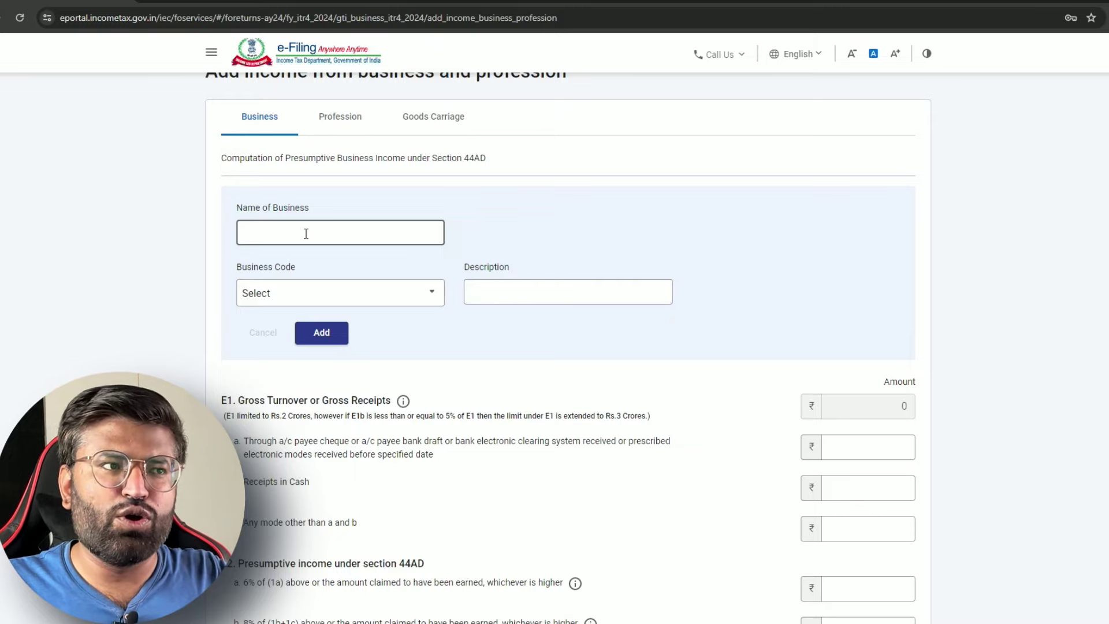
click(414, 294)
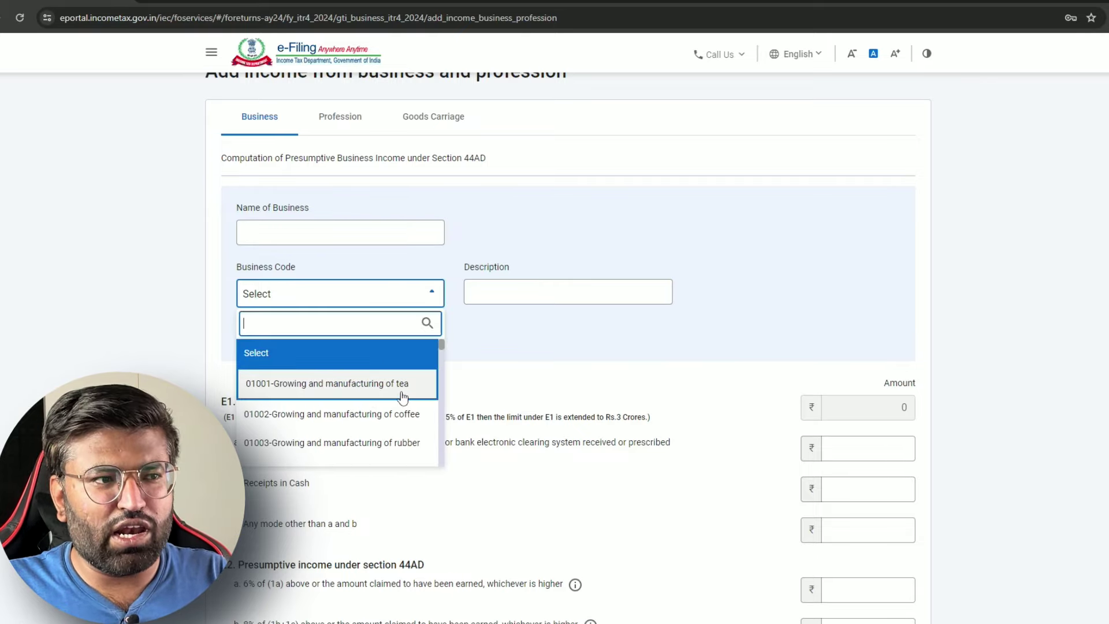
scroll(402, 397, down, 2)
scroll(316, 413, down, 2)
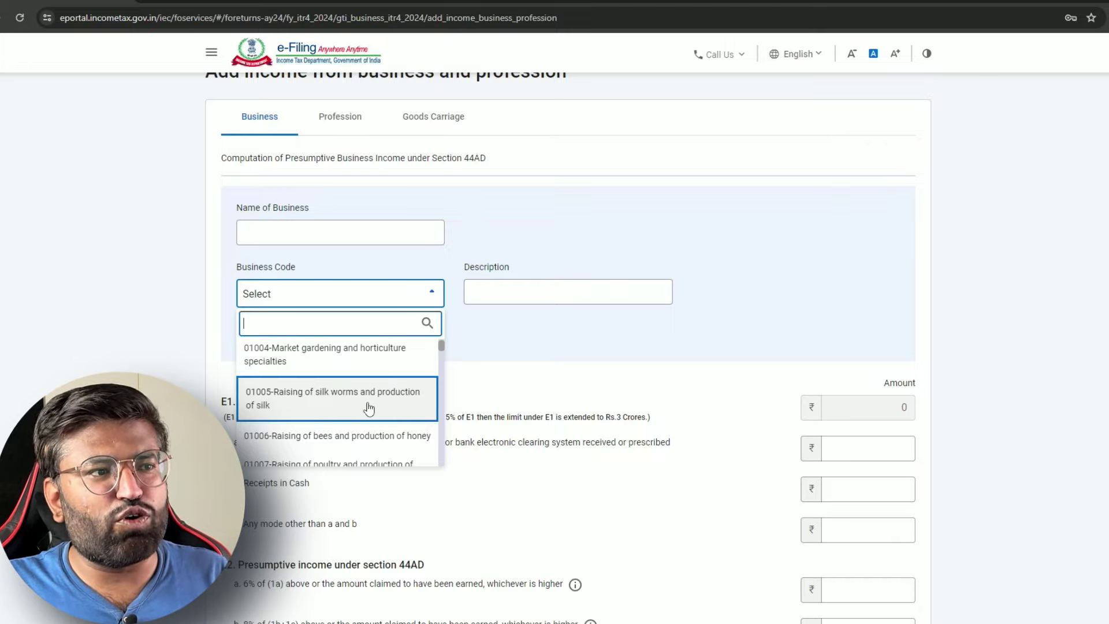
scroll(369, 409, down, 8)
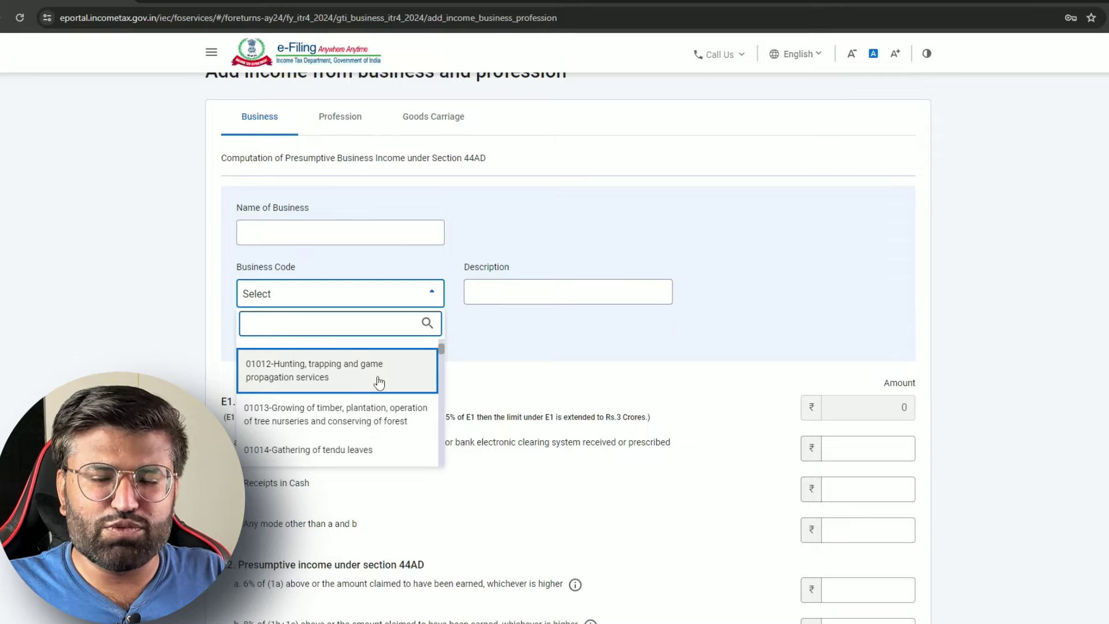
scroll(377, 383, down, 6)
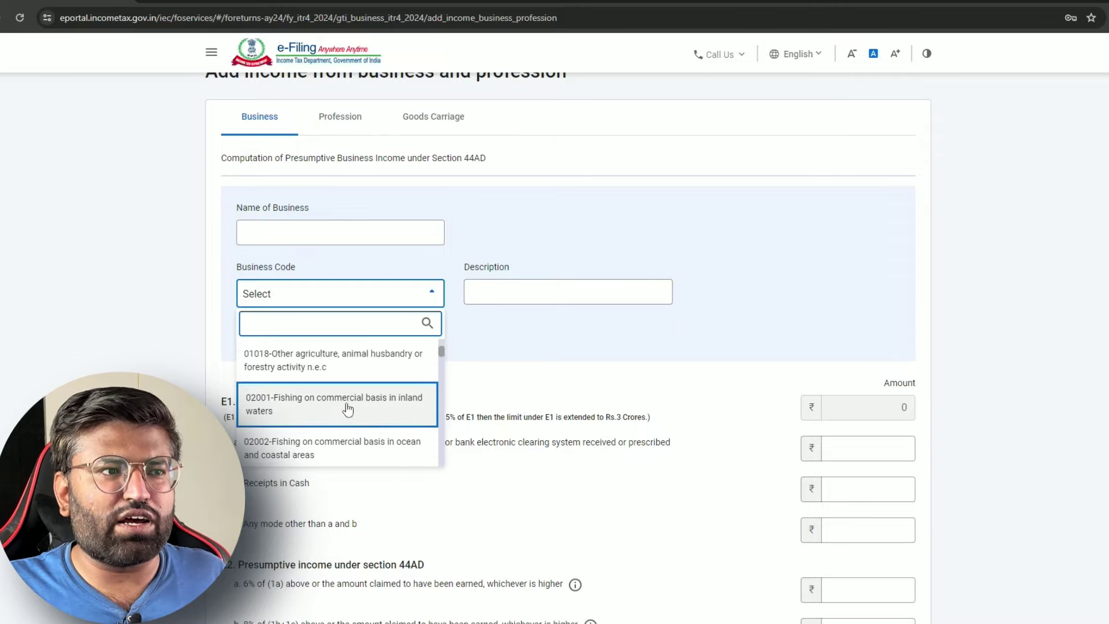
scroll(296, 411, down, 3)
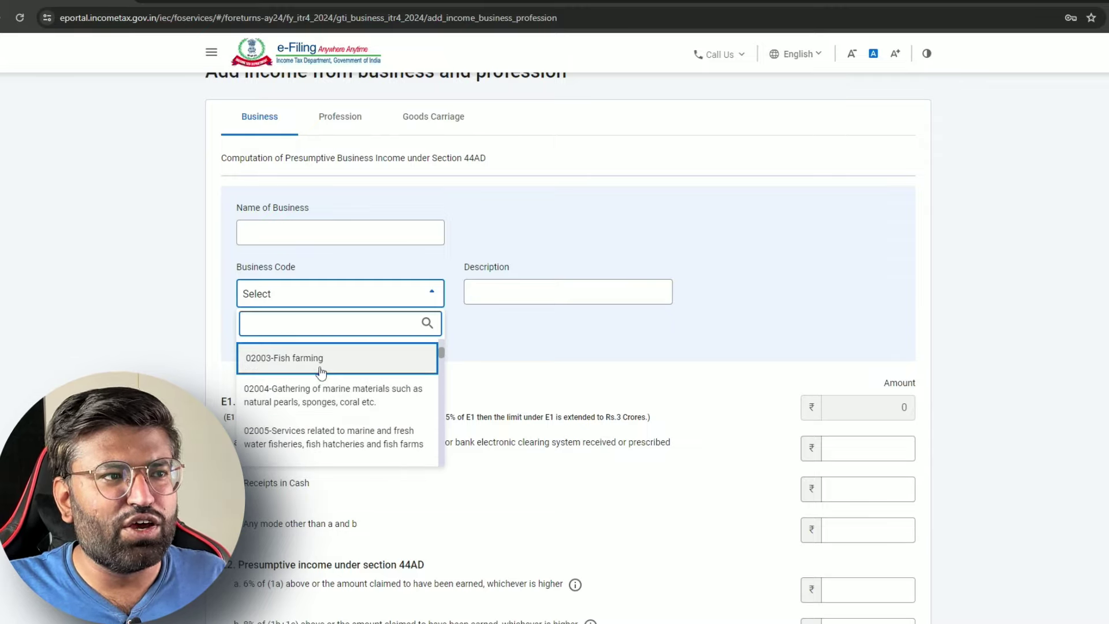
scroll(321, 374, down, 5)
scroll(352, 402, down, 6)
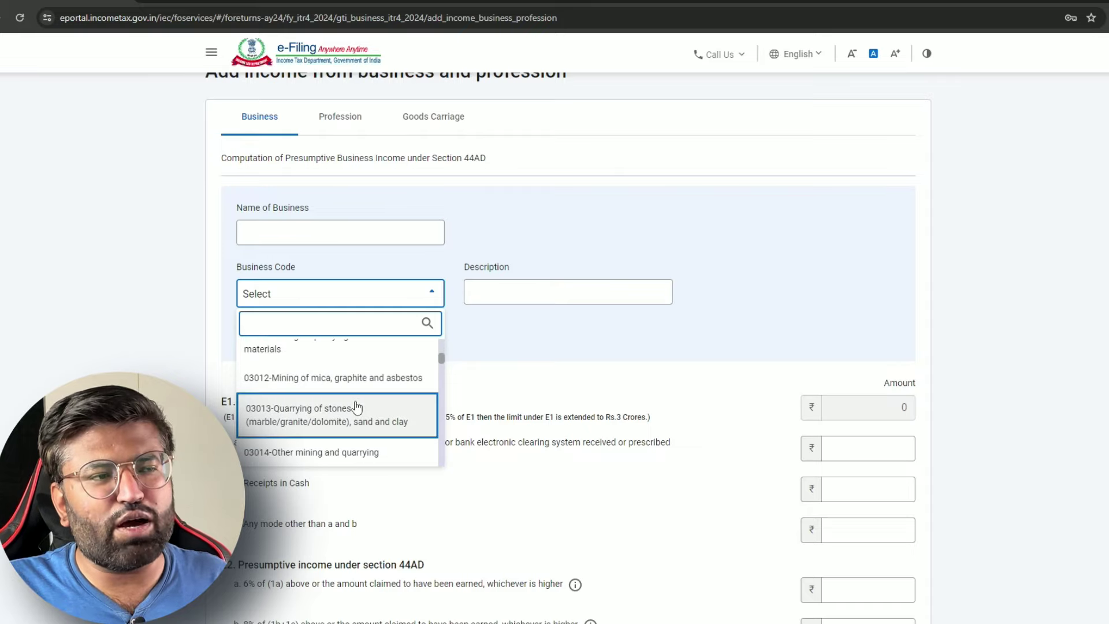
scroll(369, 439, down, 3)
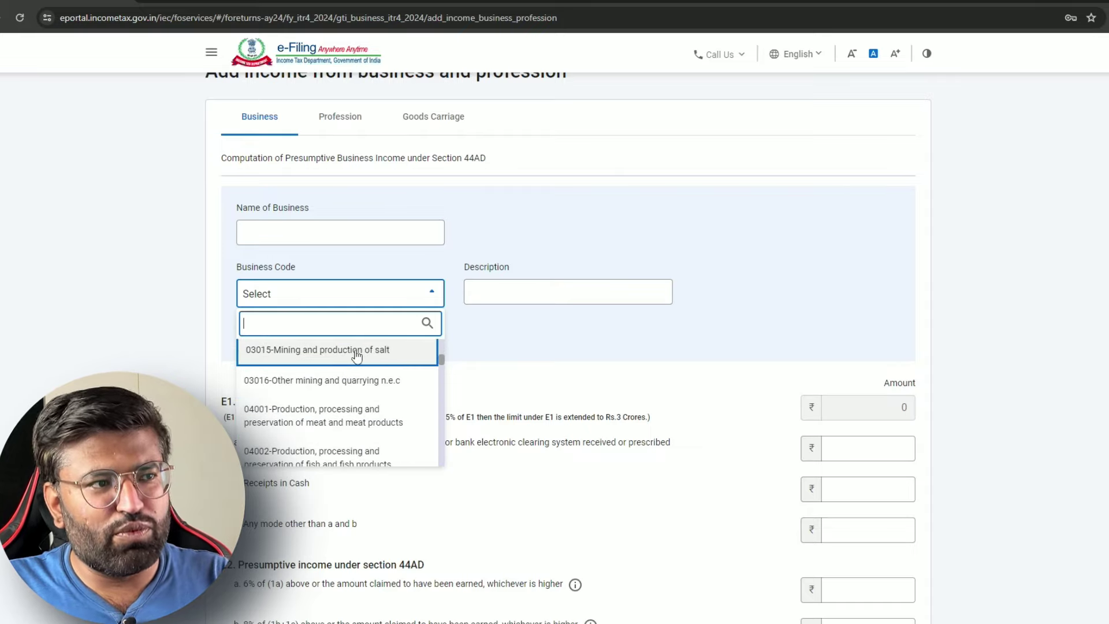
scroll(397, 384, down, 12)
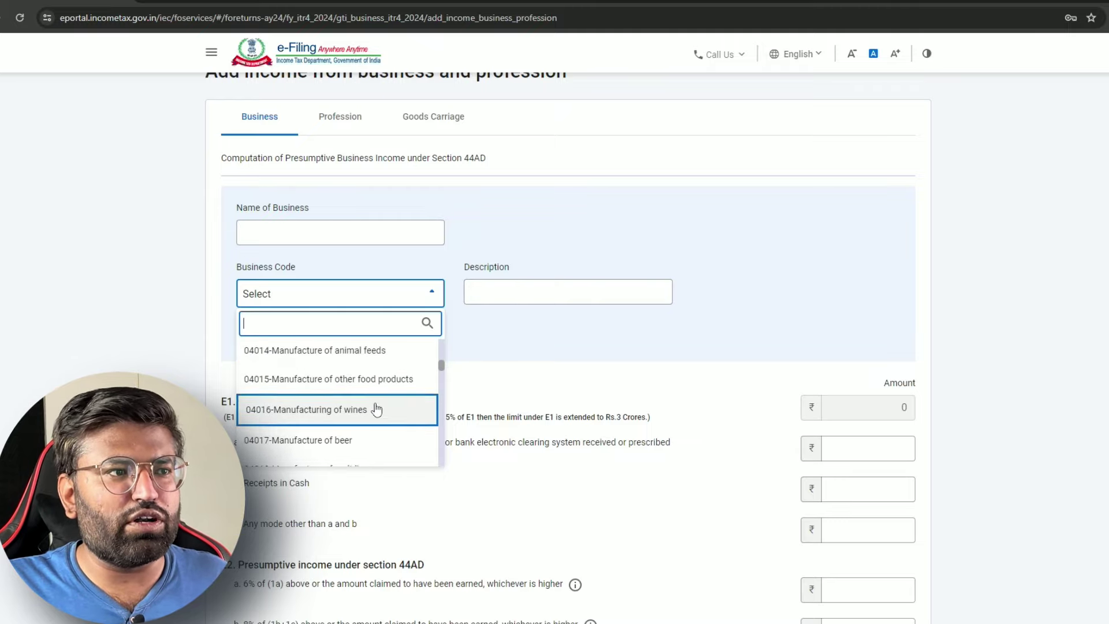
scroll(396, 422, down, 3)
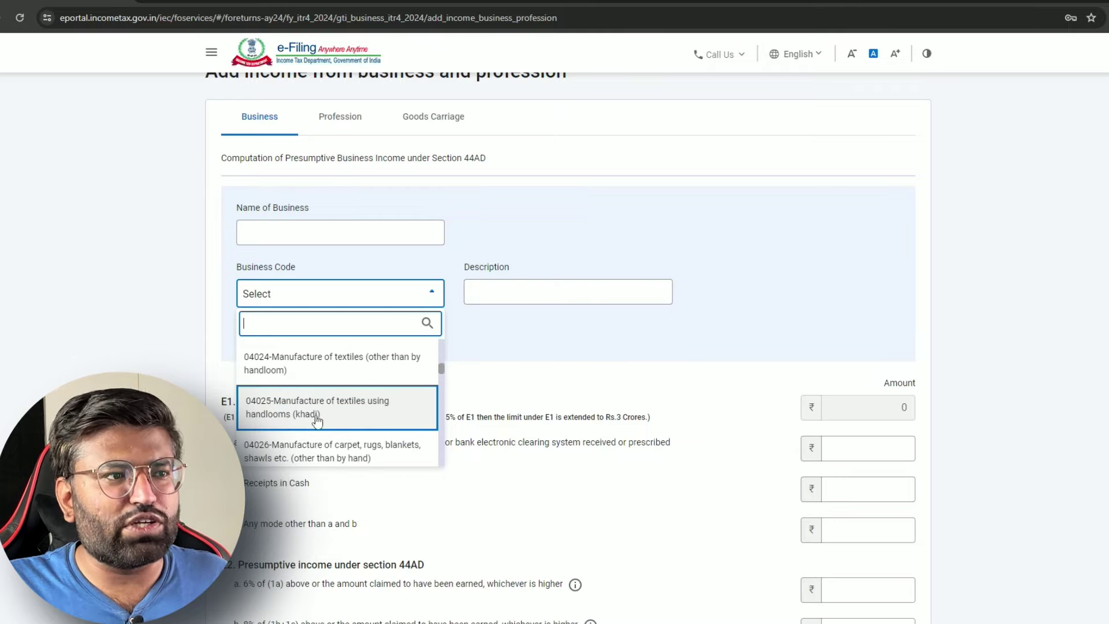
scroll(396, 407, down, 3)
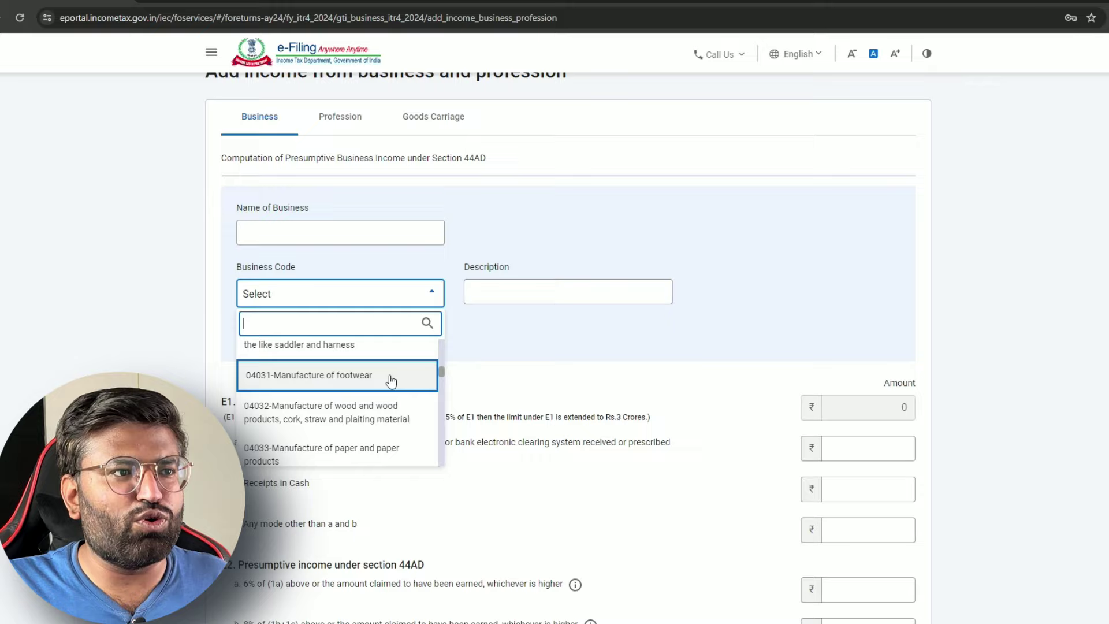
scroll(391, 380, down, 3)
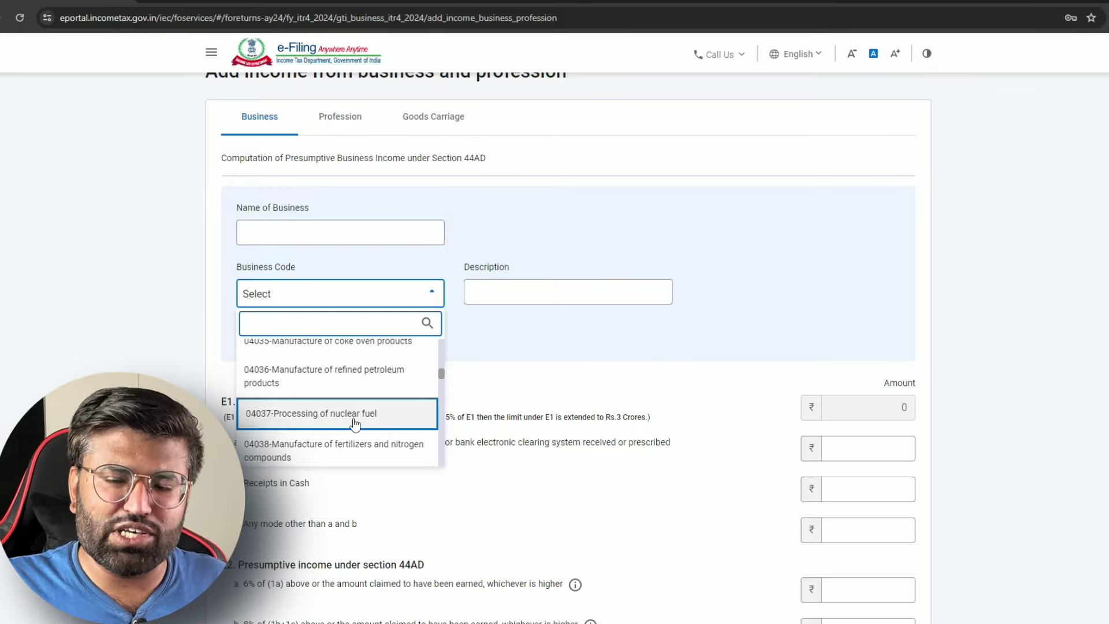
scroll(355, 423, down, 6)
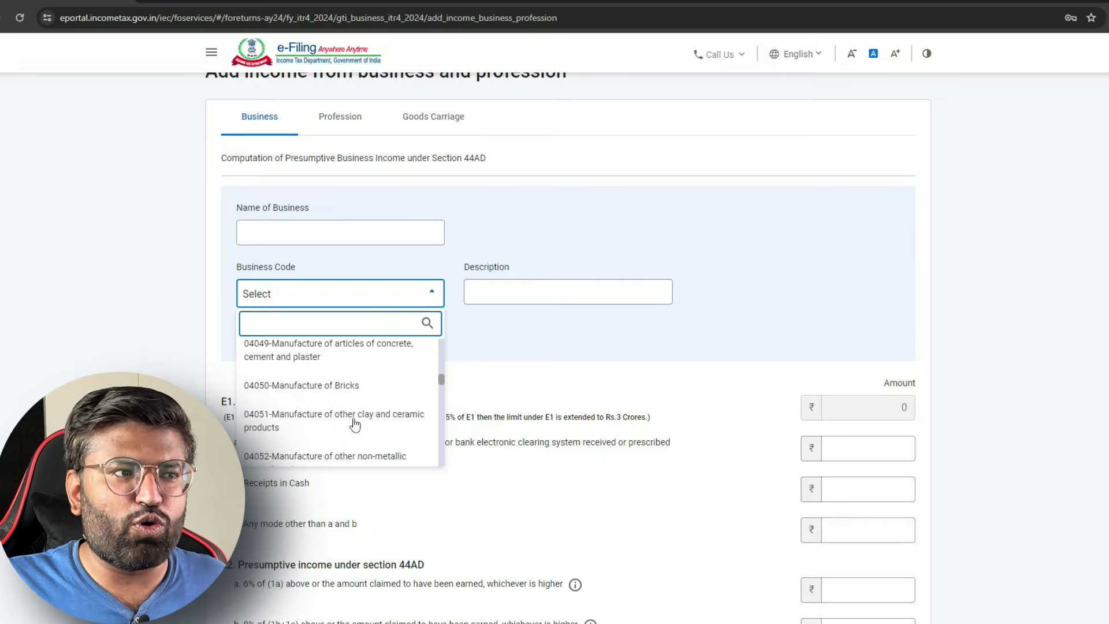
scroll(373, 404, down, 3)
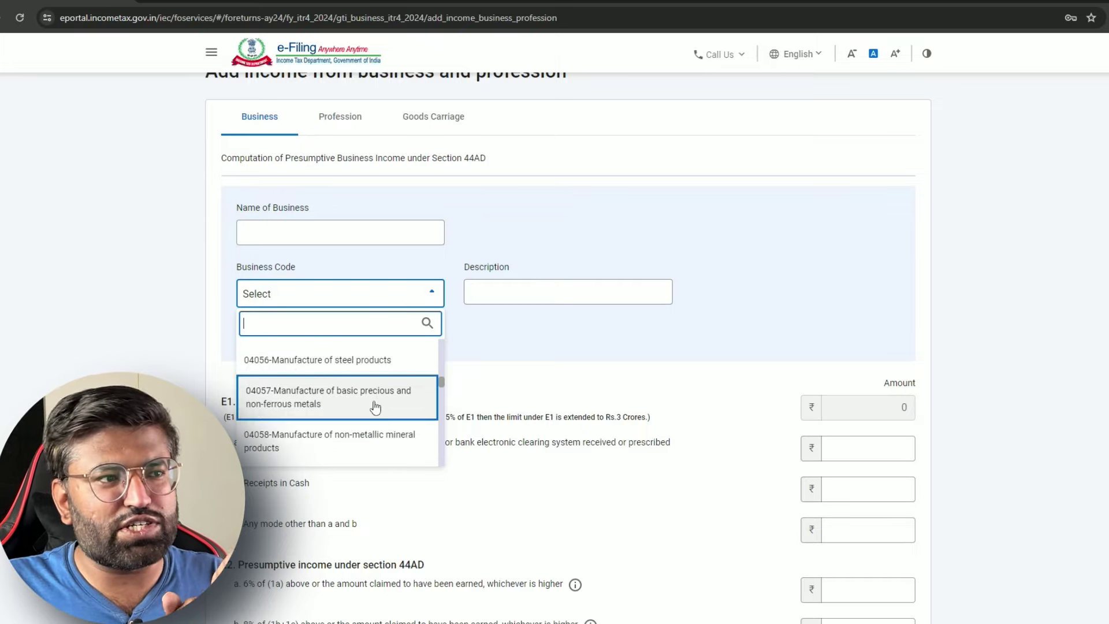
Set business code 04056-Manufacture of steel products and enter the business name
click(385, 359)
click(360, 231)
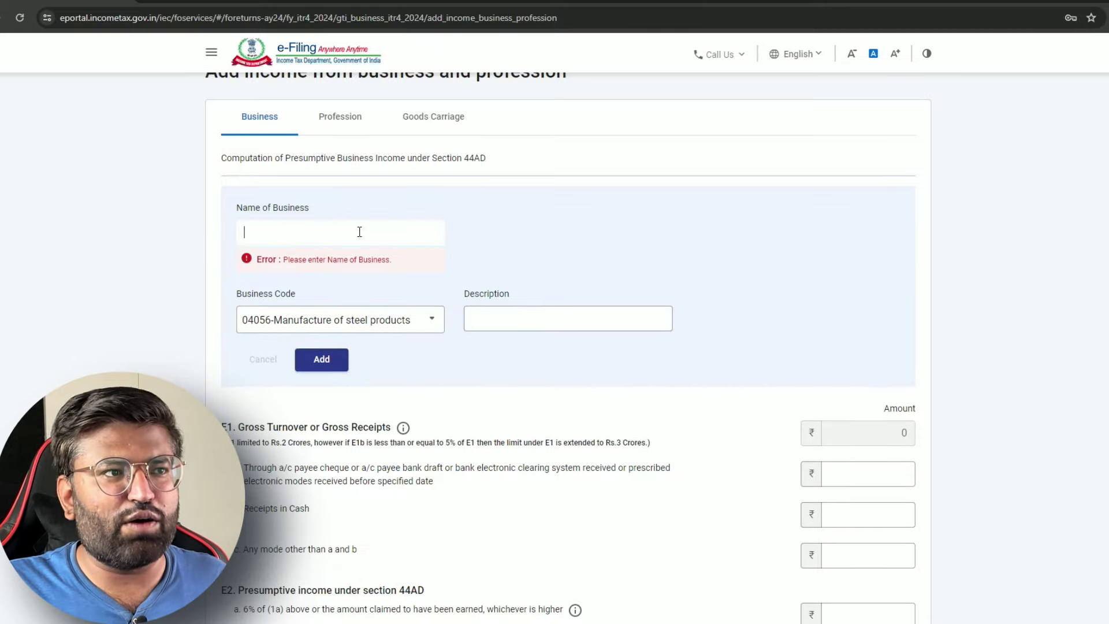
text(RAKESH)
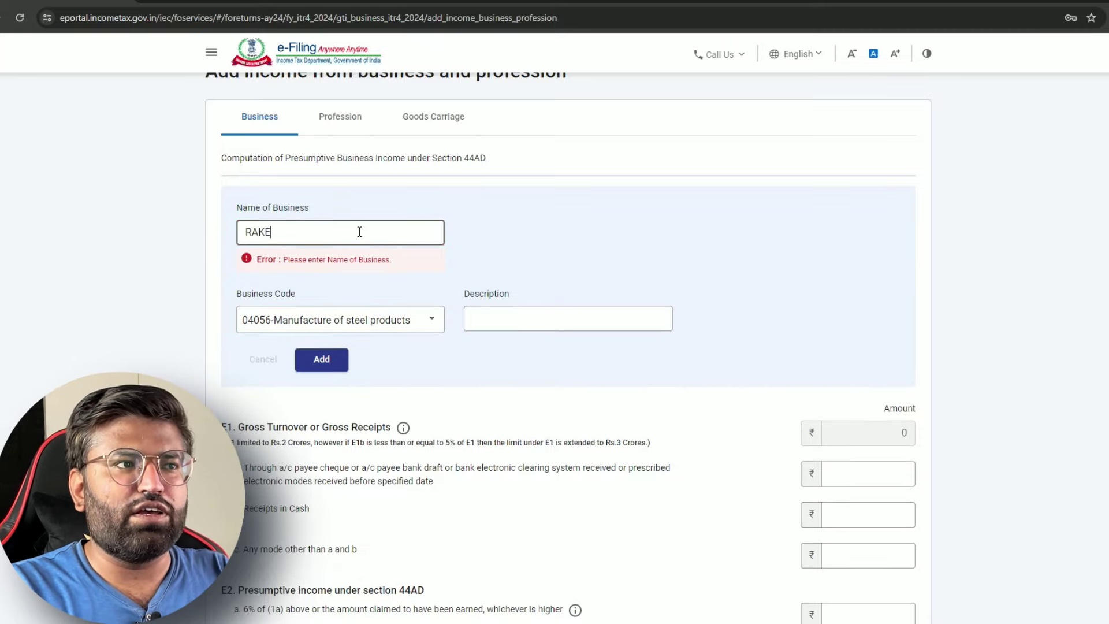
click(579, 243)
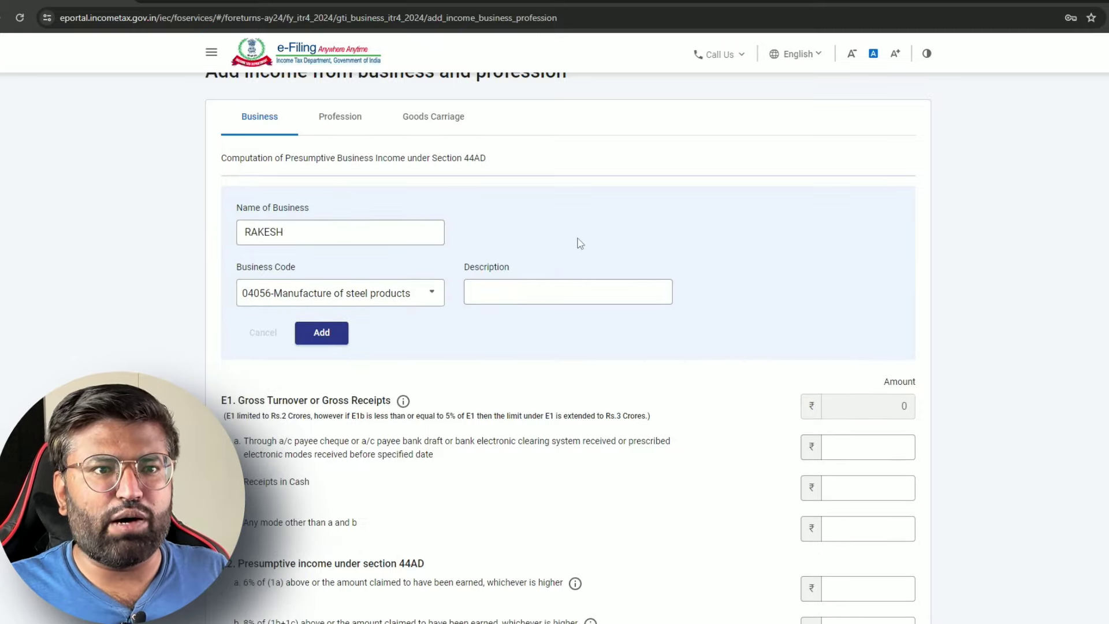
Enter 1000000 as E1a bank receipts and 1000000 as E1b cash receipts
scroll(579, 243, down, 4)
click(858, 212)
click(480, 245)
click(846, 226)
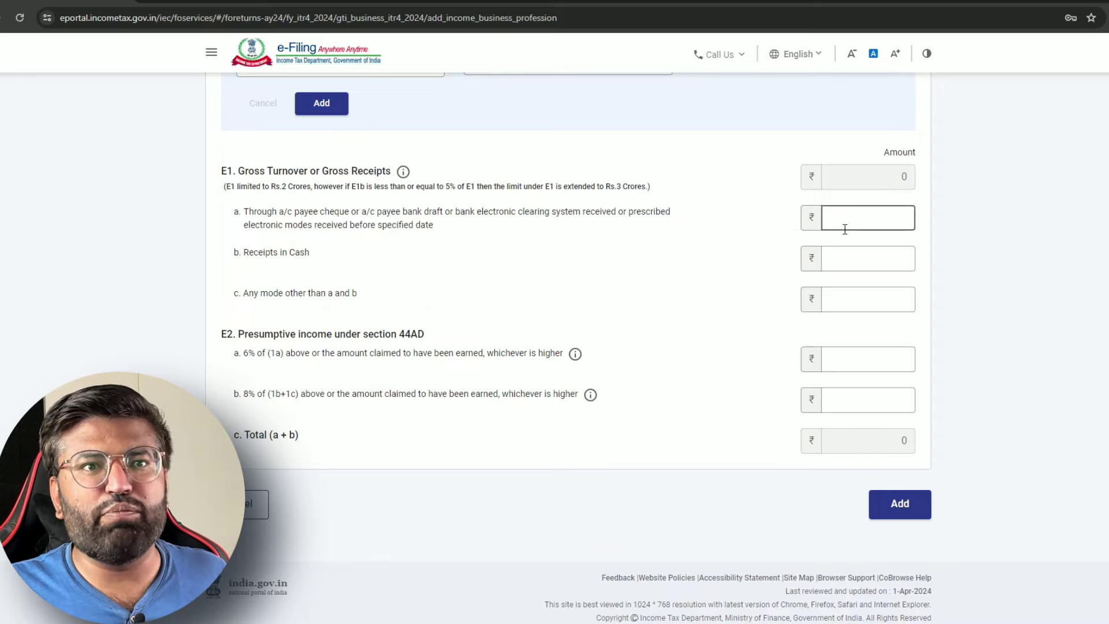
click(276, 264)
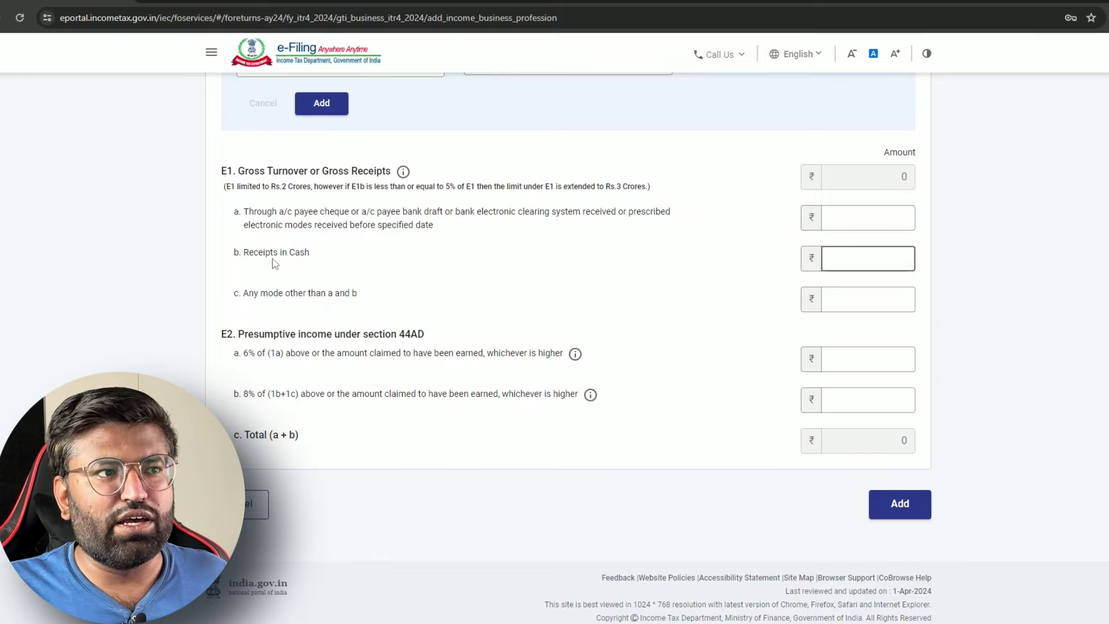
click(884, 217)
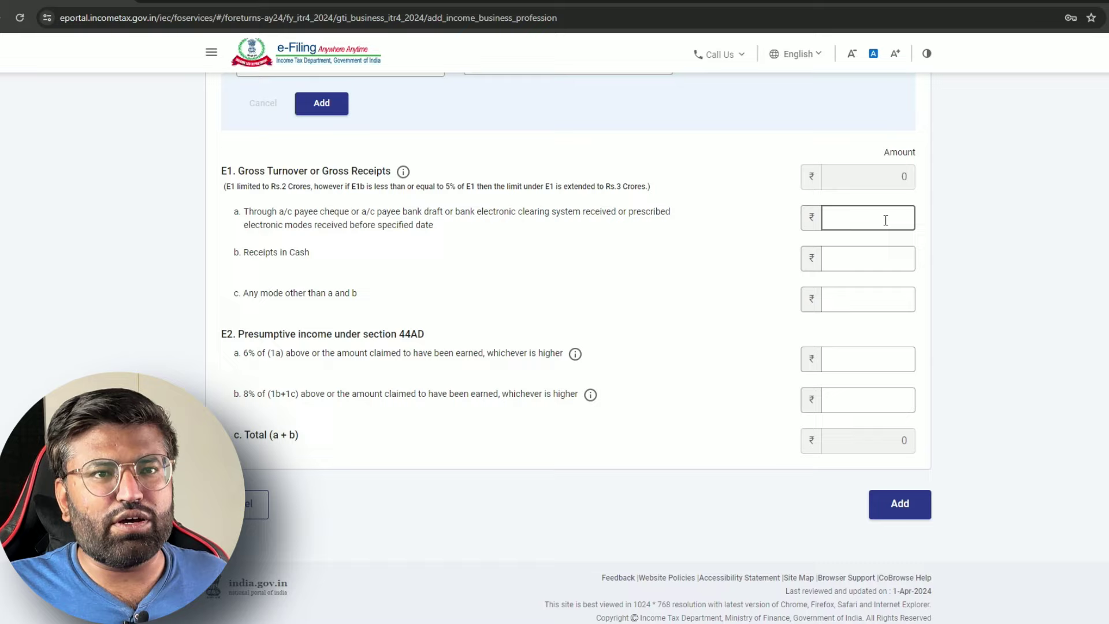
key(Tab)
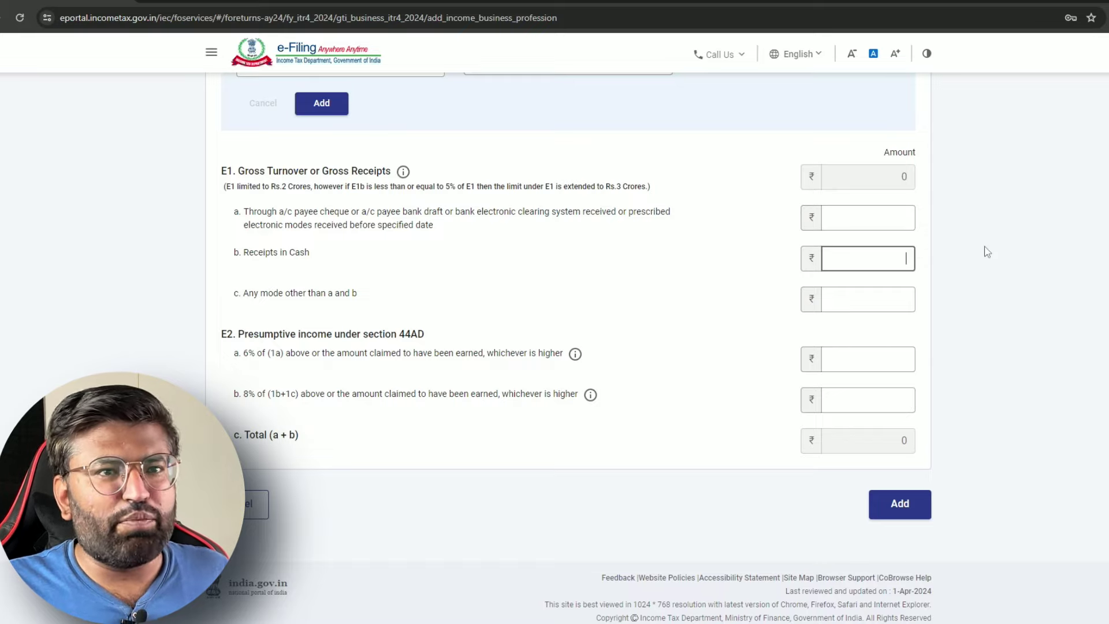
click(869, 224)
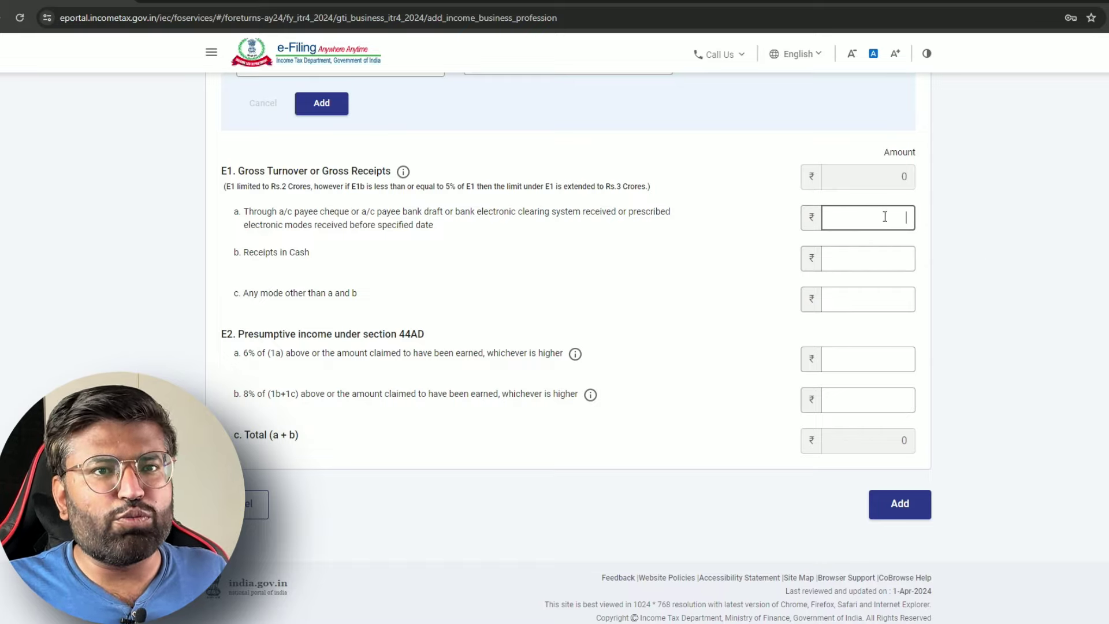
text(1000000)
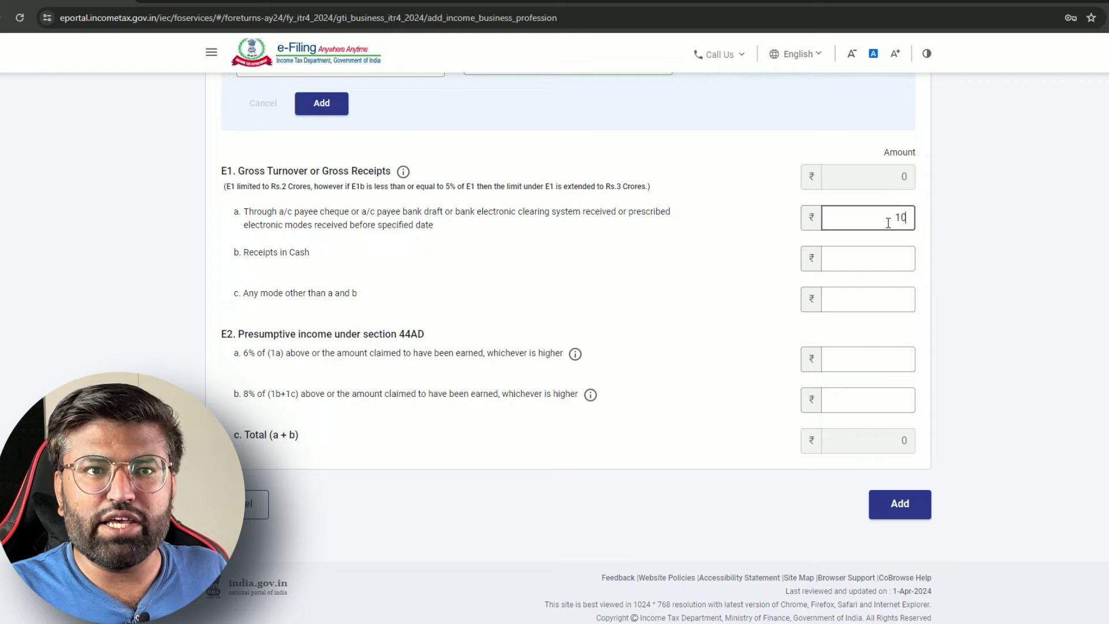
click(873, 249)
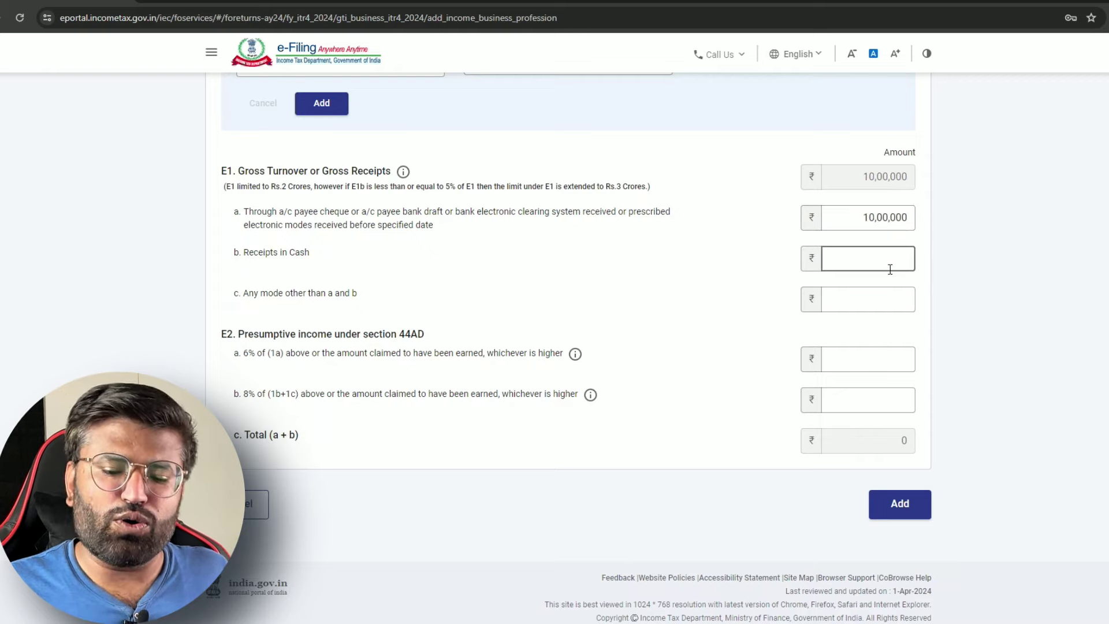
text(1000000)
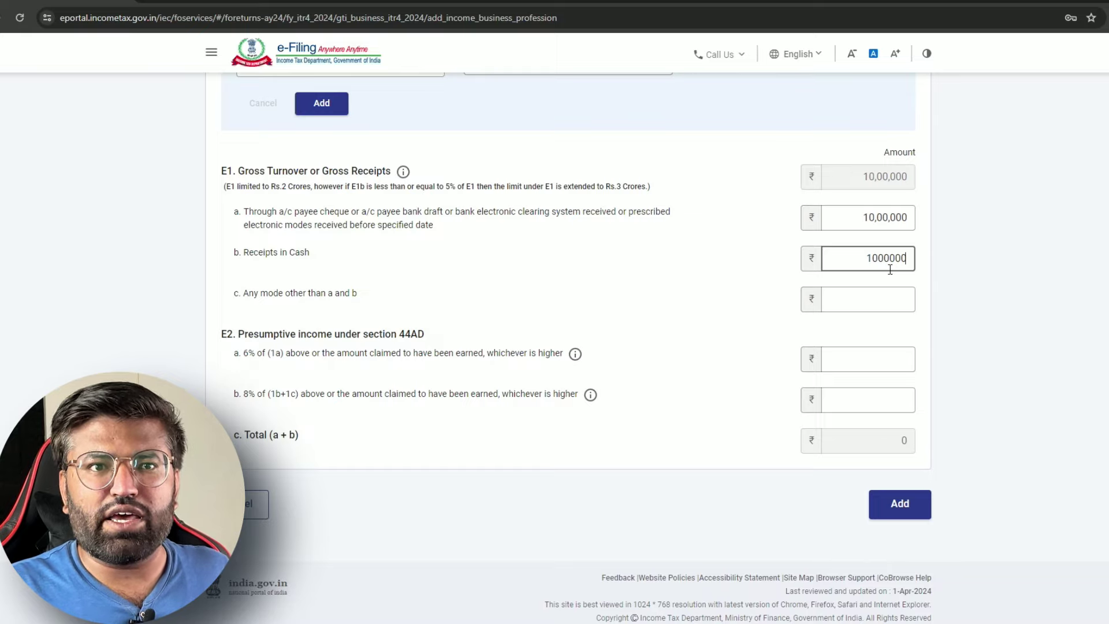
Commit the ₹10,00,000 cash receipts and enter 58,000 as the E2a presumptive income
click(891, 282)
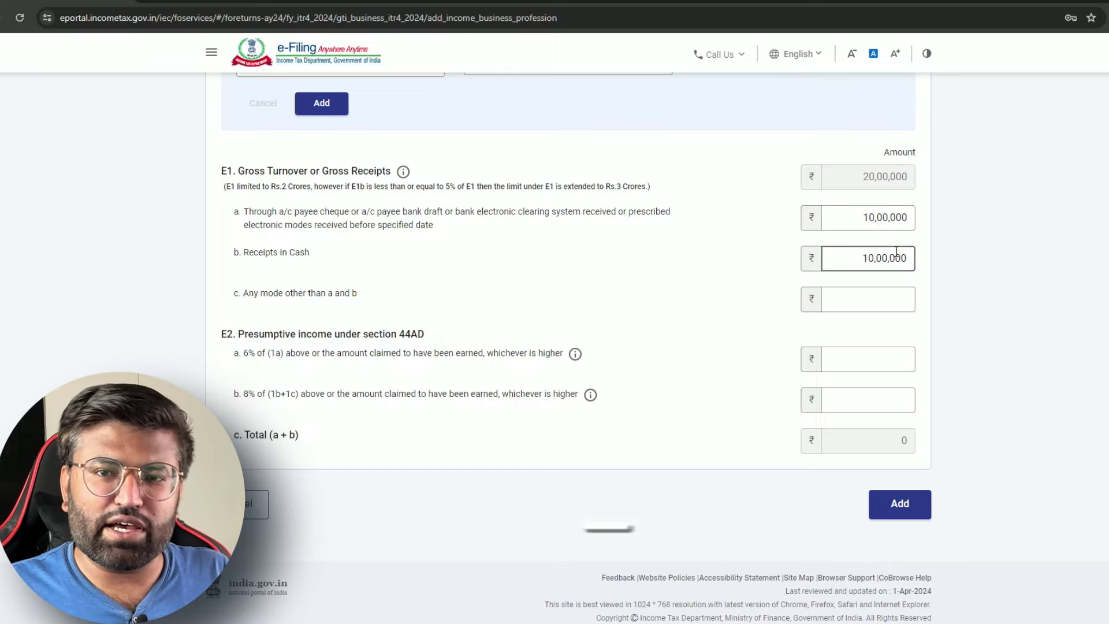
click(897, 223)
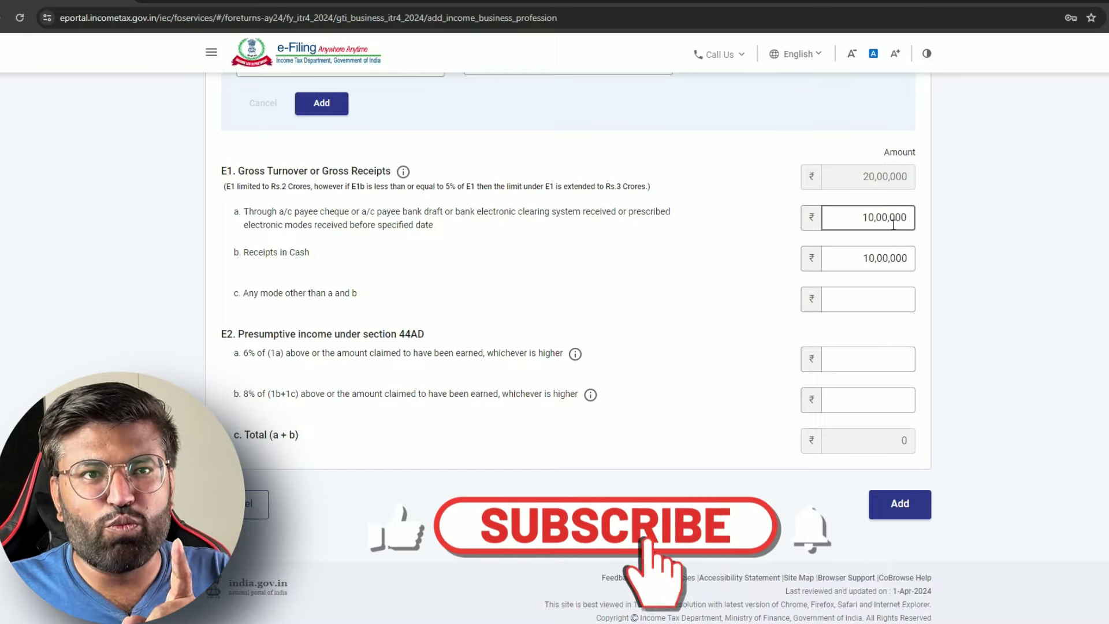
click(855, 258)
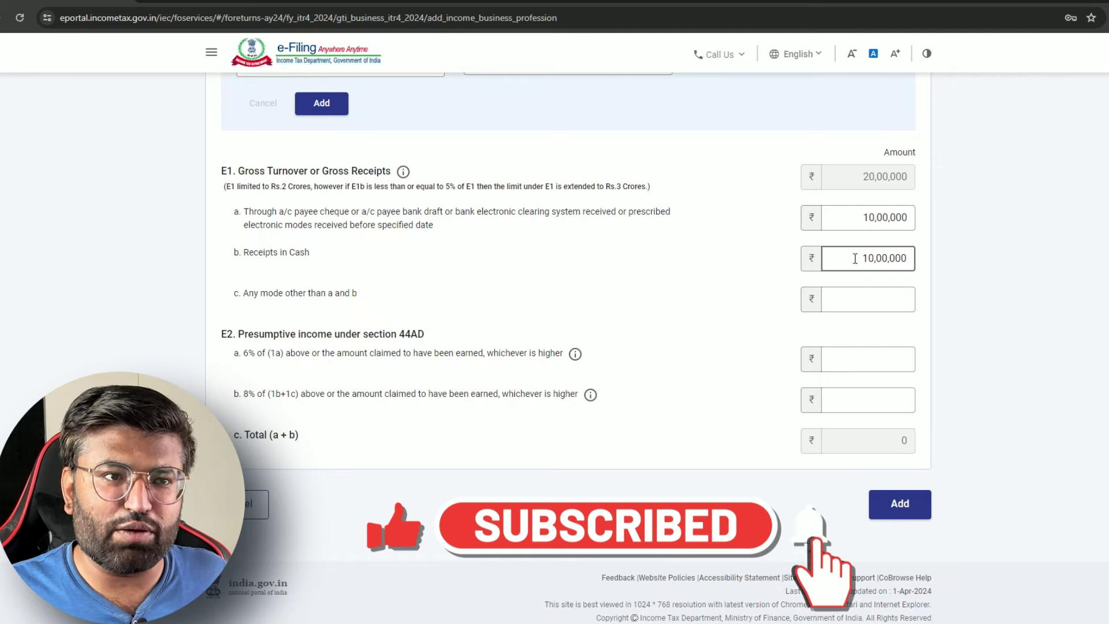
click(889, 360)
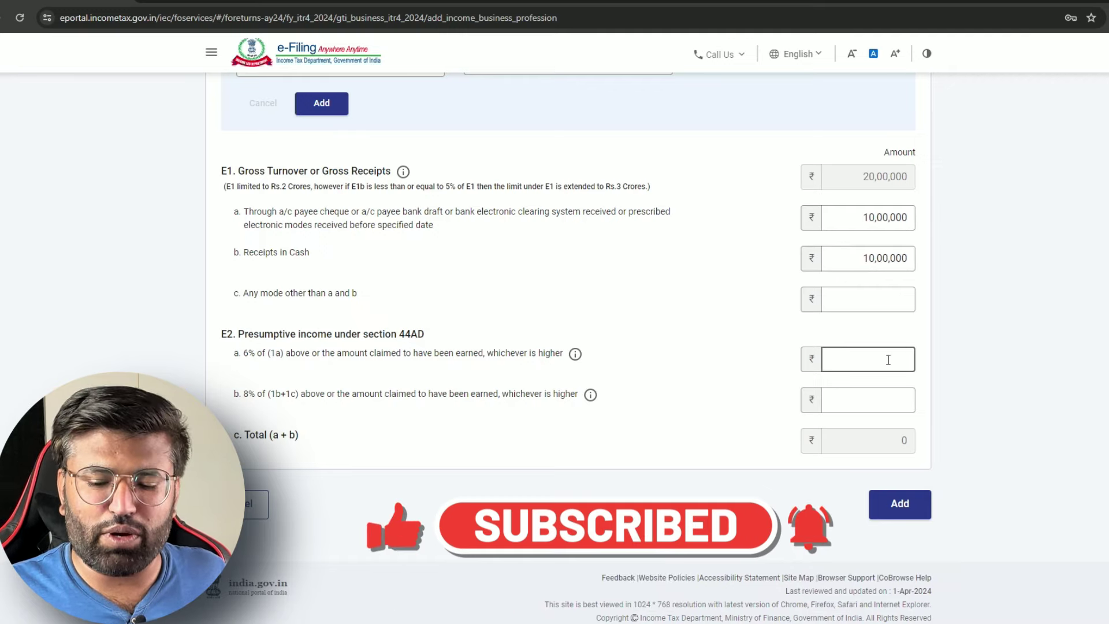
text(5)
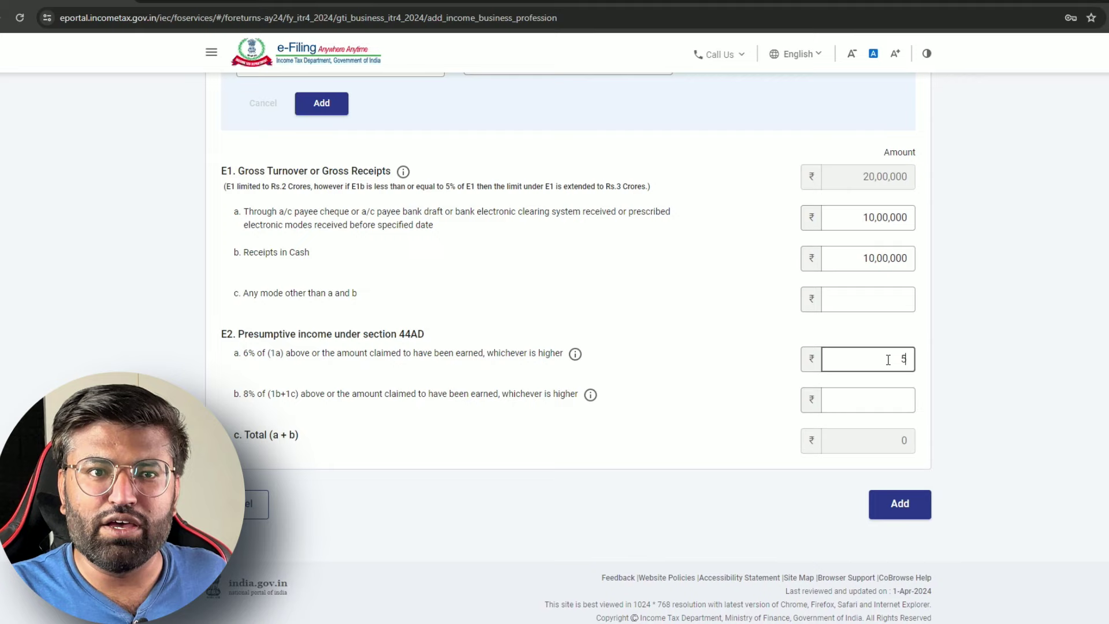
text(80000)
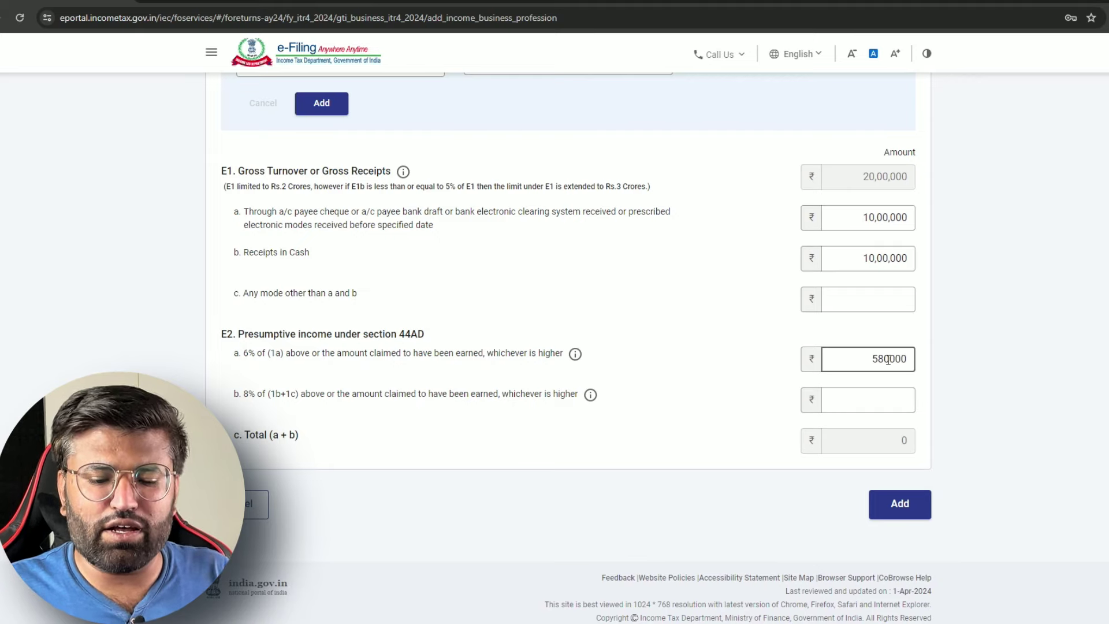
key(BackSpace)
click(775, 375)
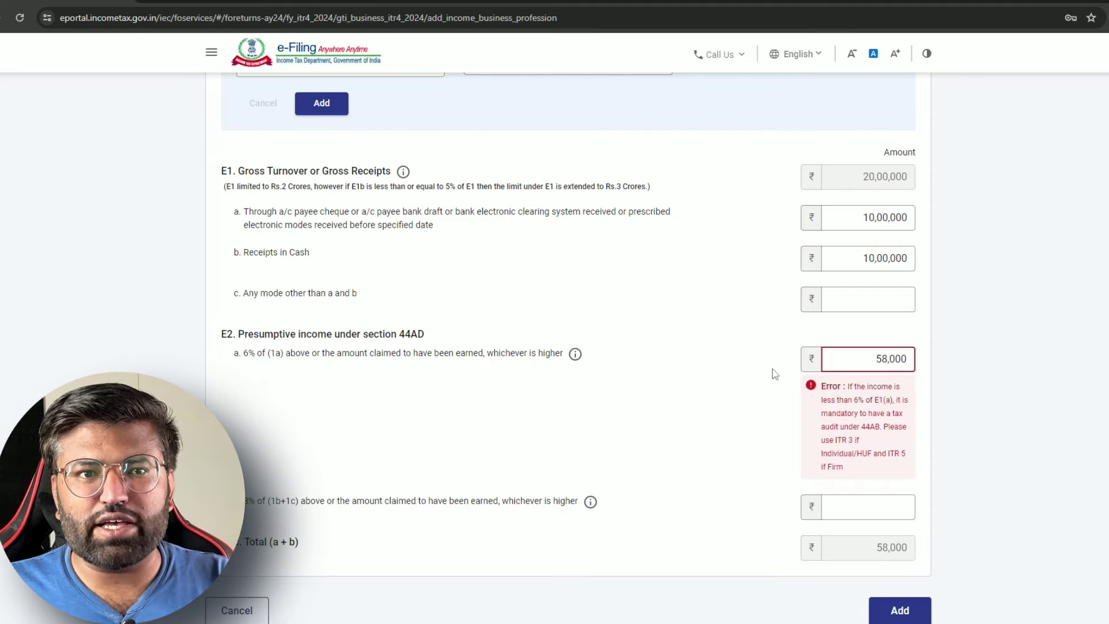
Replace E2a with 60,000 and enter 80,000 in E2b so the total reads 1,40,000
double_click(879, 359)
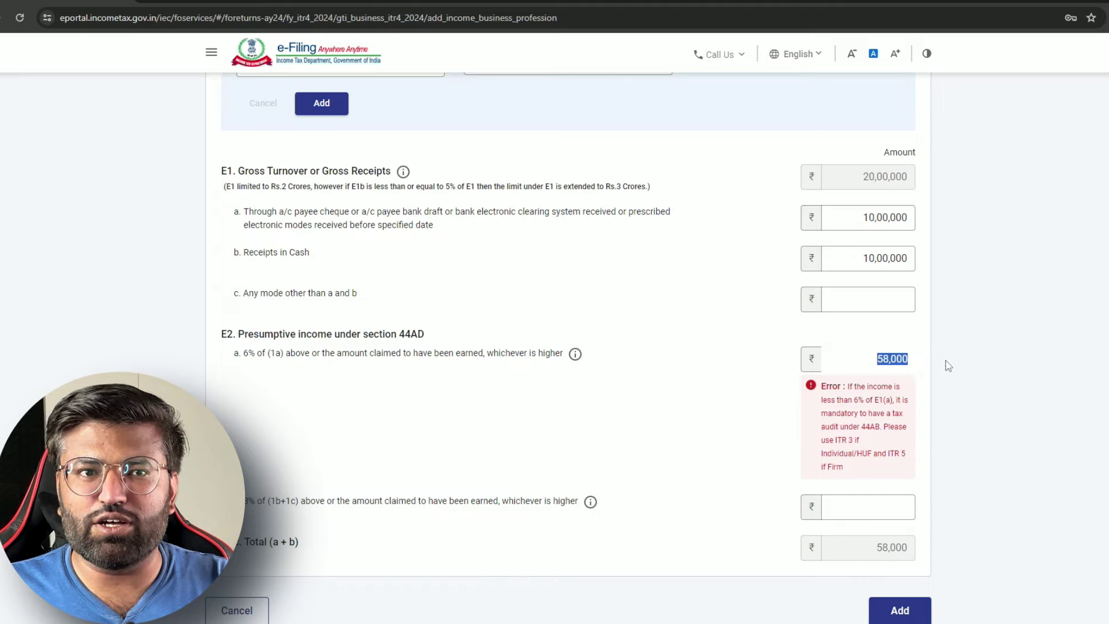
text(60000)
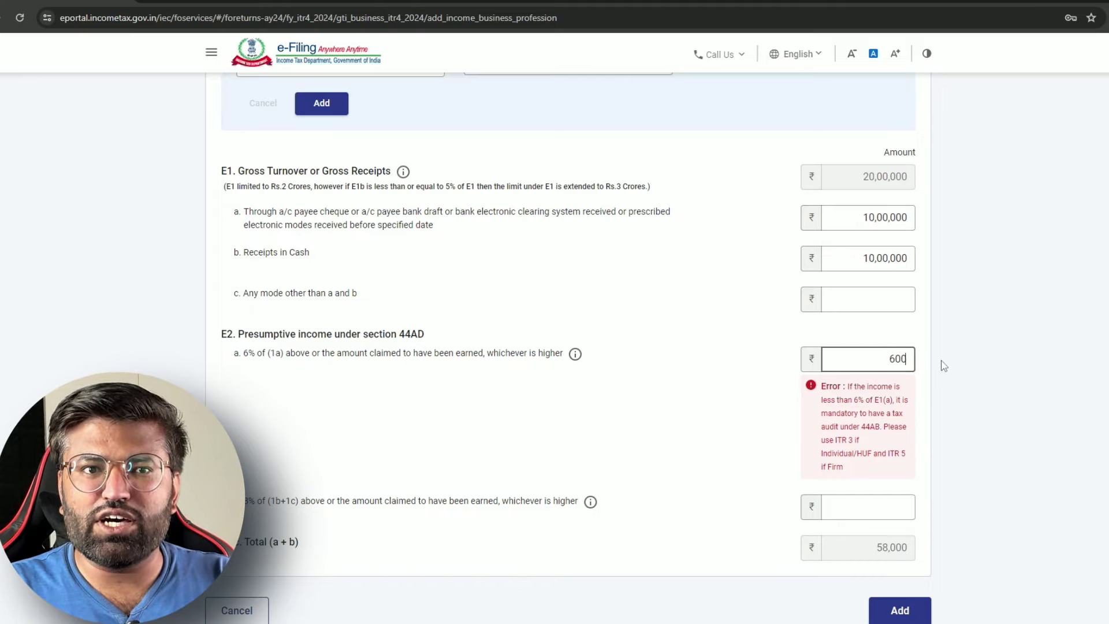
click(726, 382)
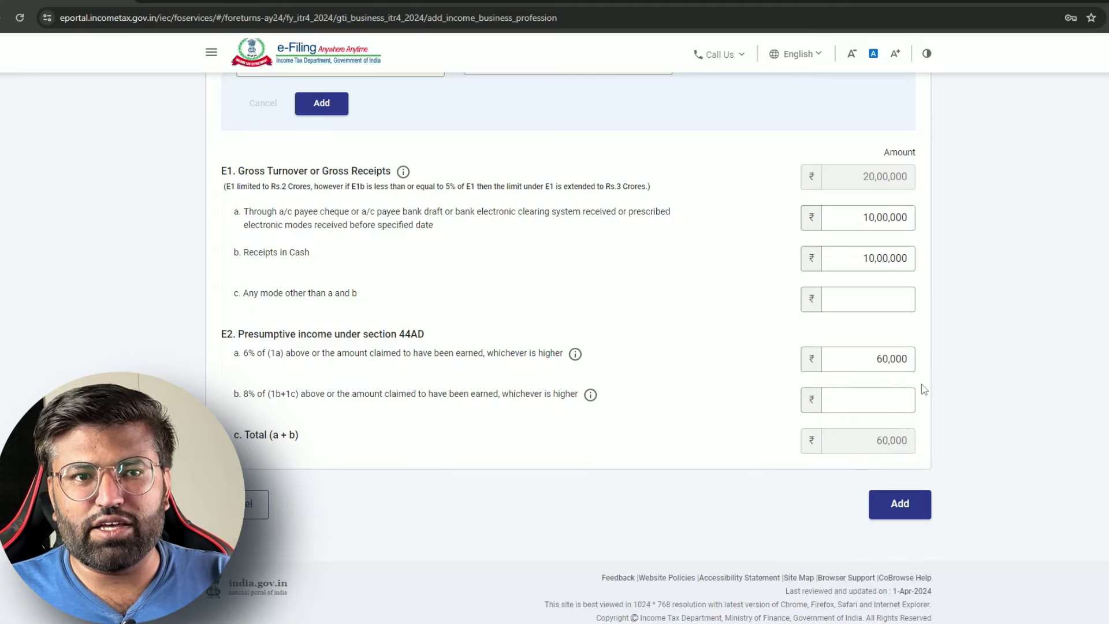
click(872, 262)
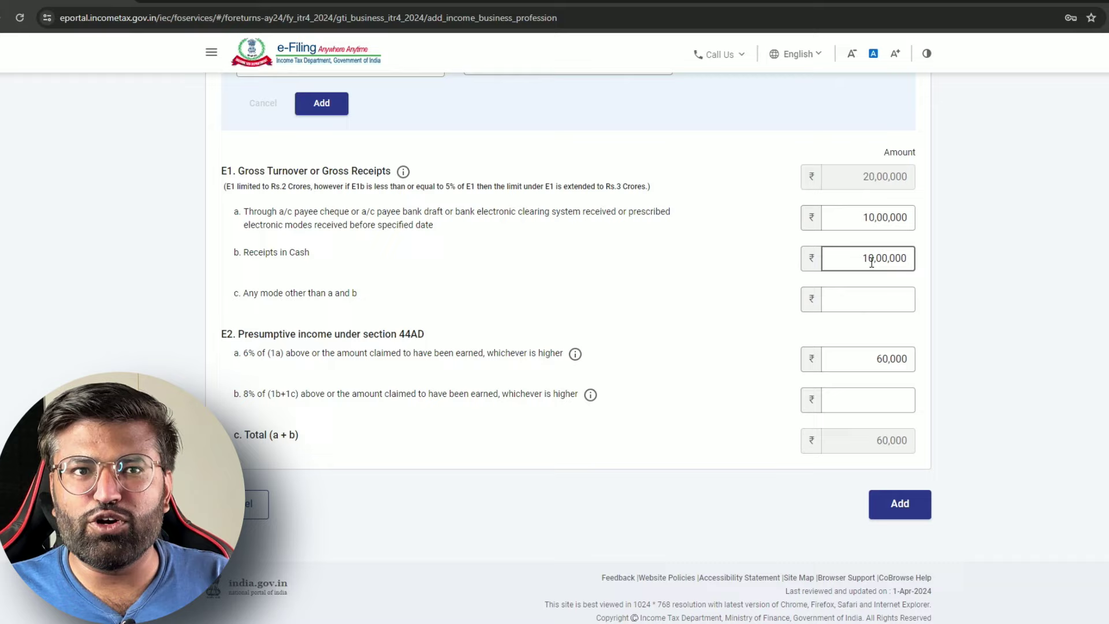
click(884, 407)
text(80,000)
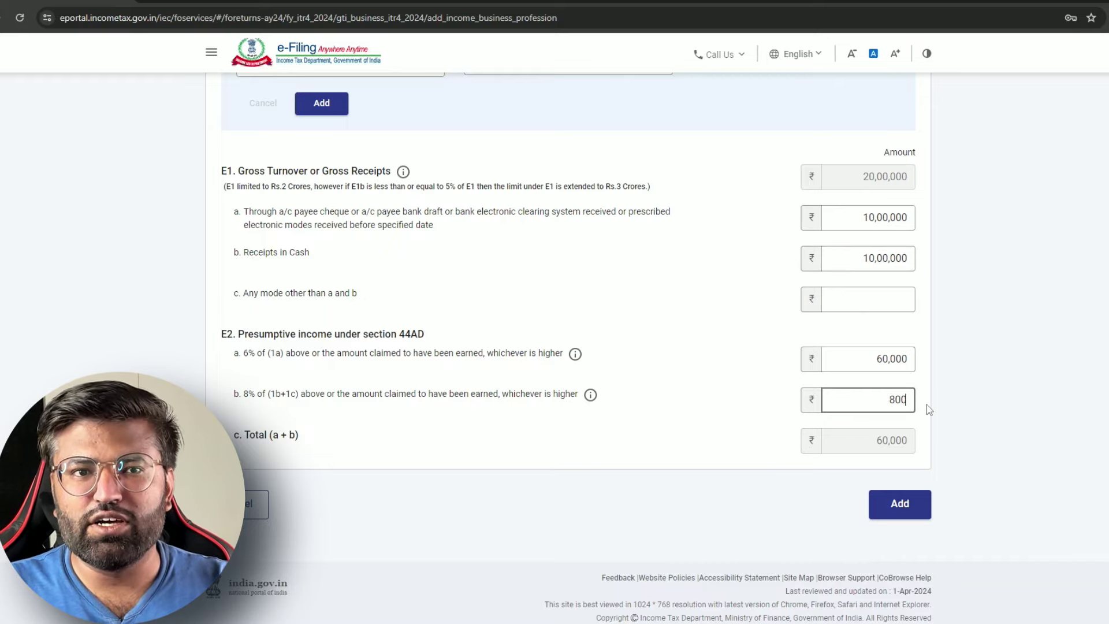
click(679, 428)
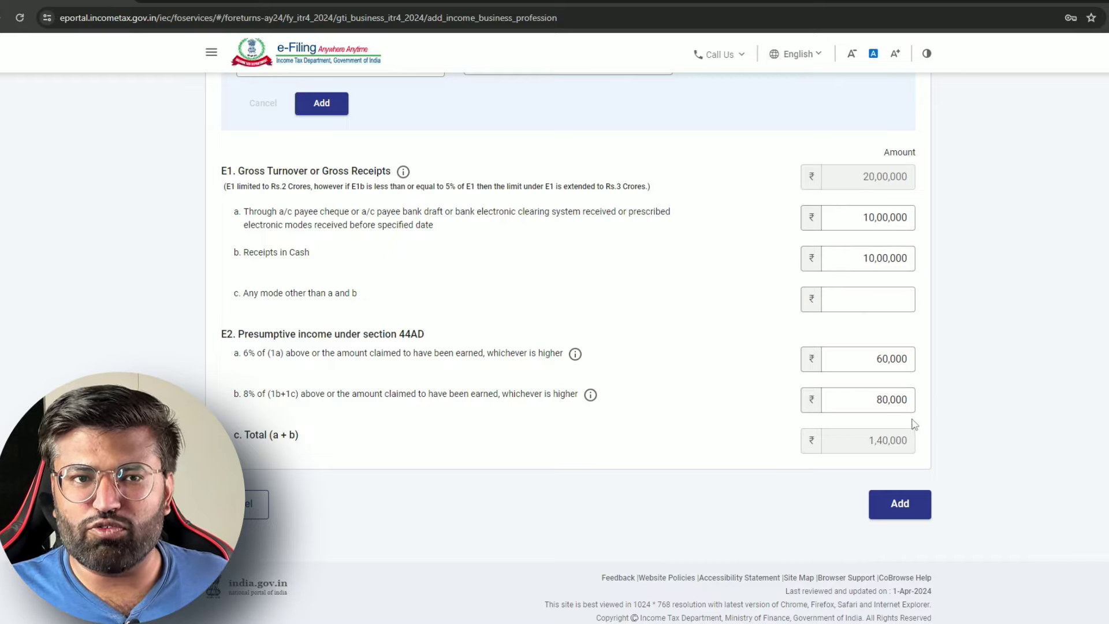
Save the 44AD business income and reopen Business or Profession on the 44ADA profession tab
click(884, 508)
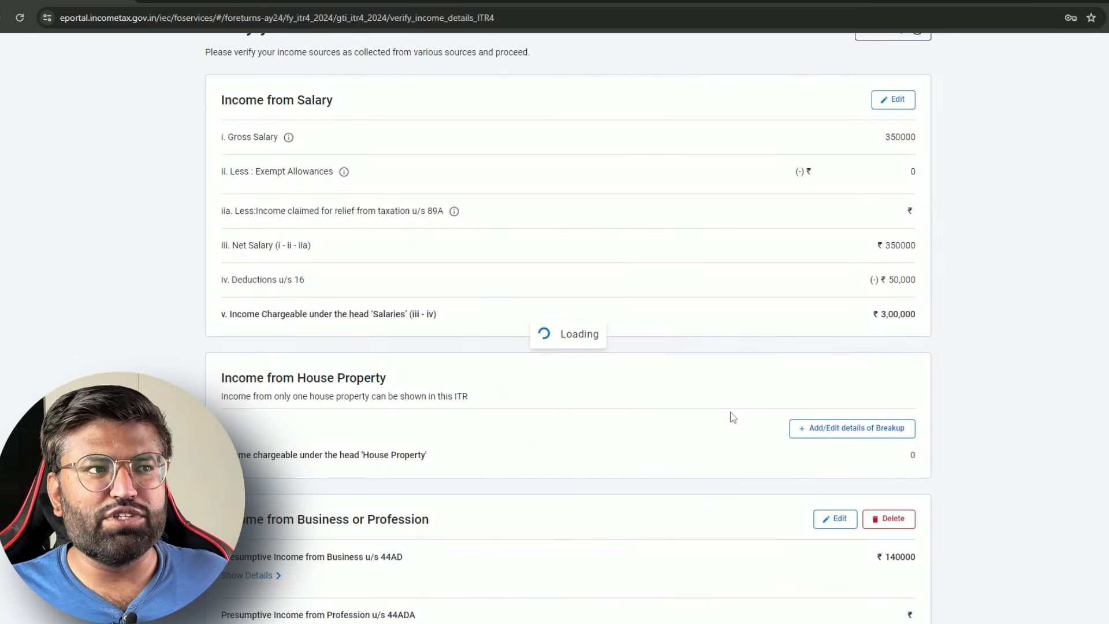
scroll(632, 409, down, 9)
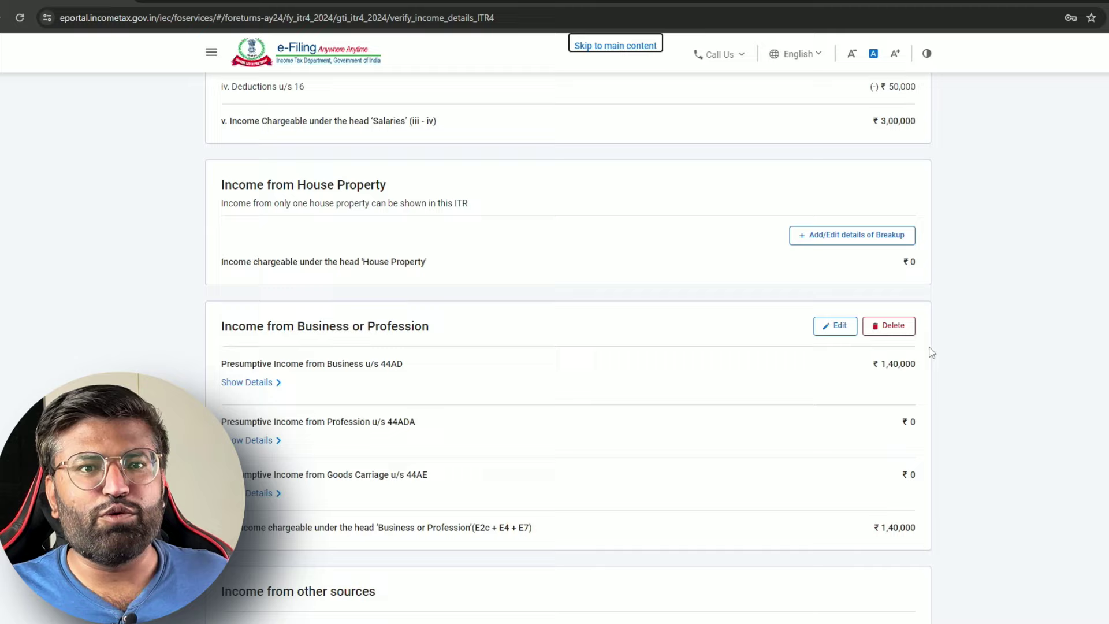
scroll(787, 460, down, 1)
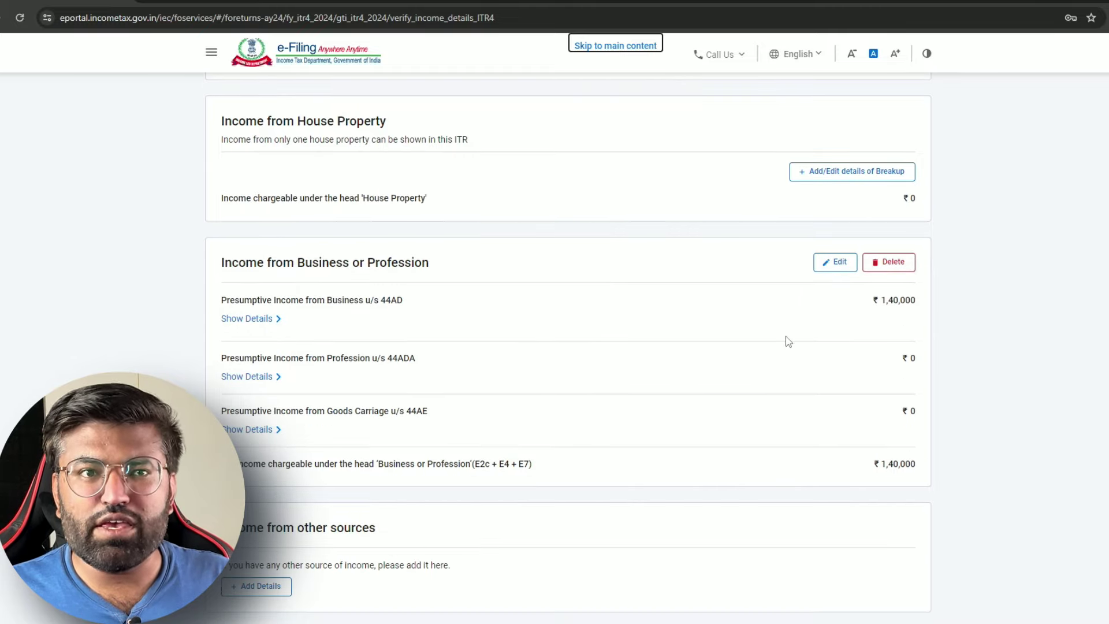
click(838, 264)
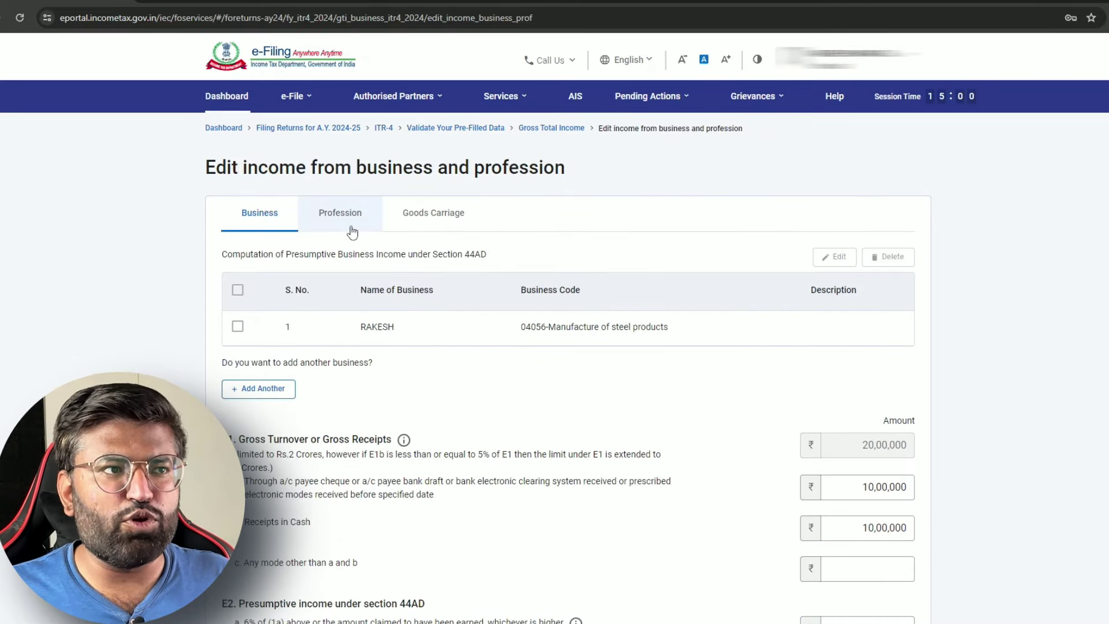
click(351, 231)
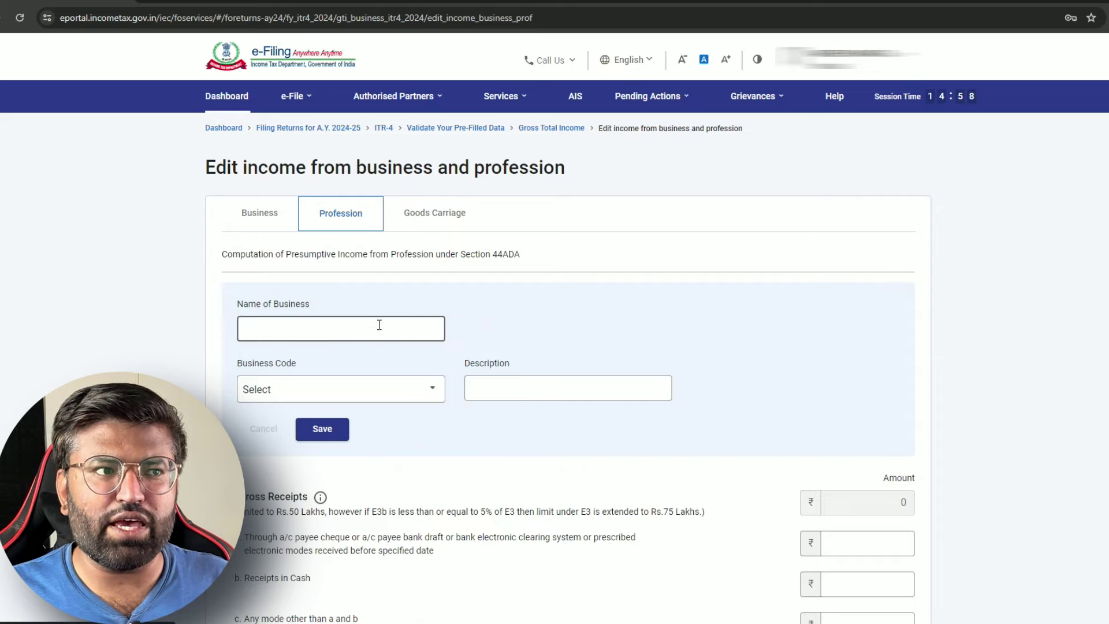
Choose business code 18014-Homeopathy practice and enter the name of the business
click(380, 325)
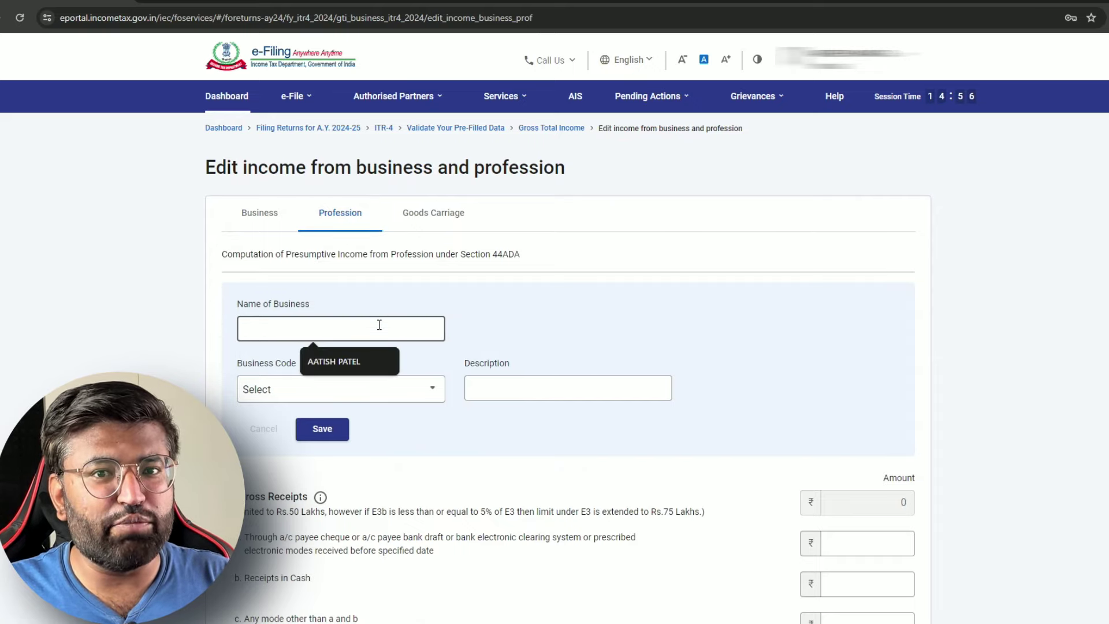
click(391, 399)
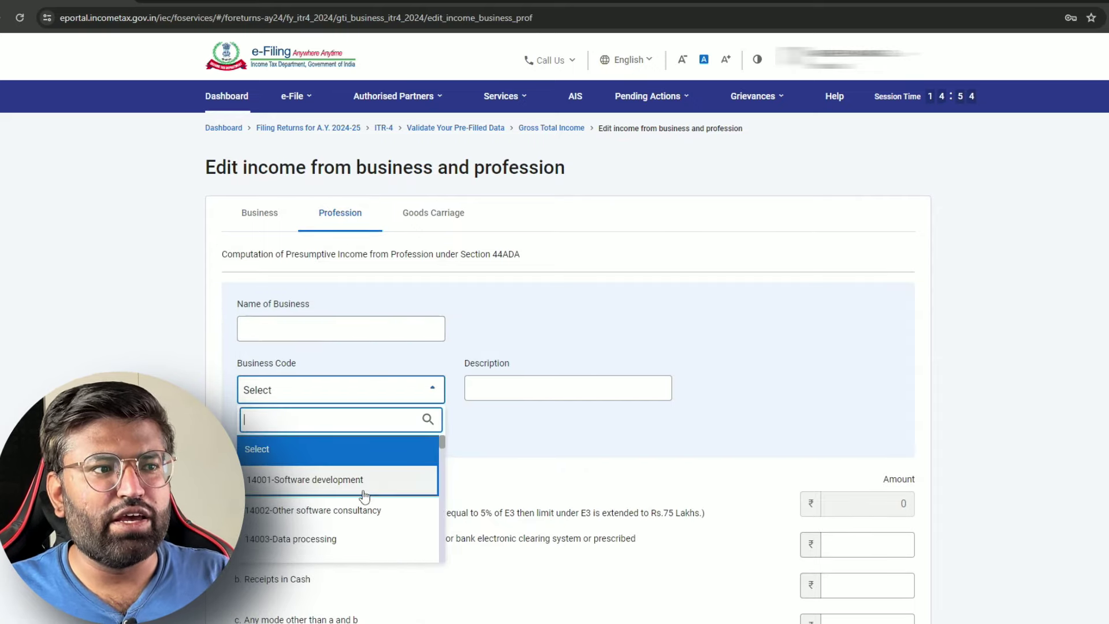
scroll(401, 508, down, 2)
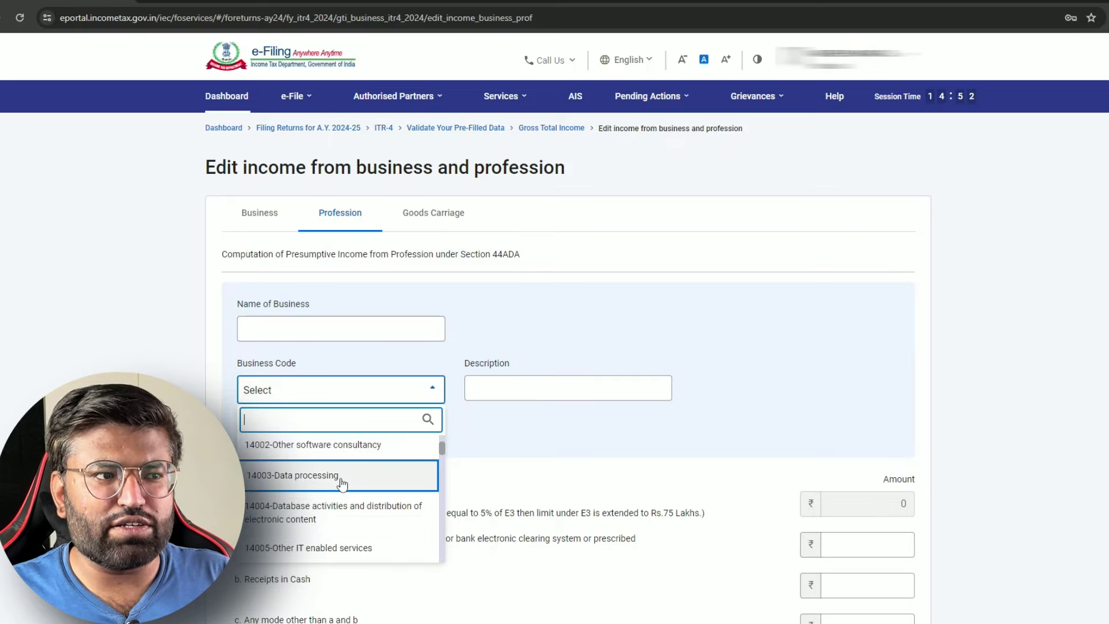
scroll(341, 486, down, 10)
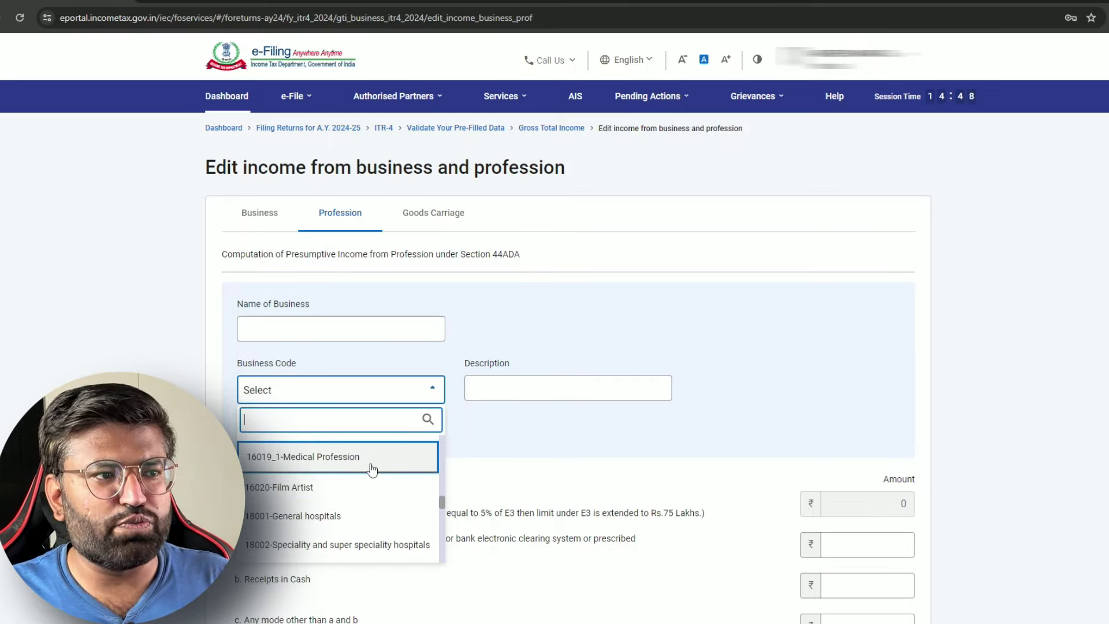
scroll(372, 469, down, 5)
scroll(372, 469, down, 1)
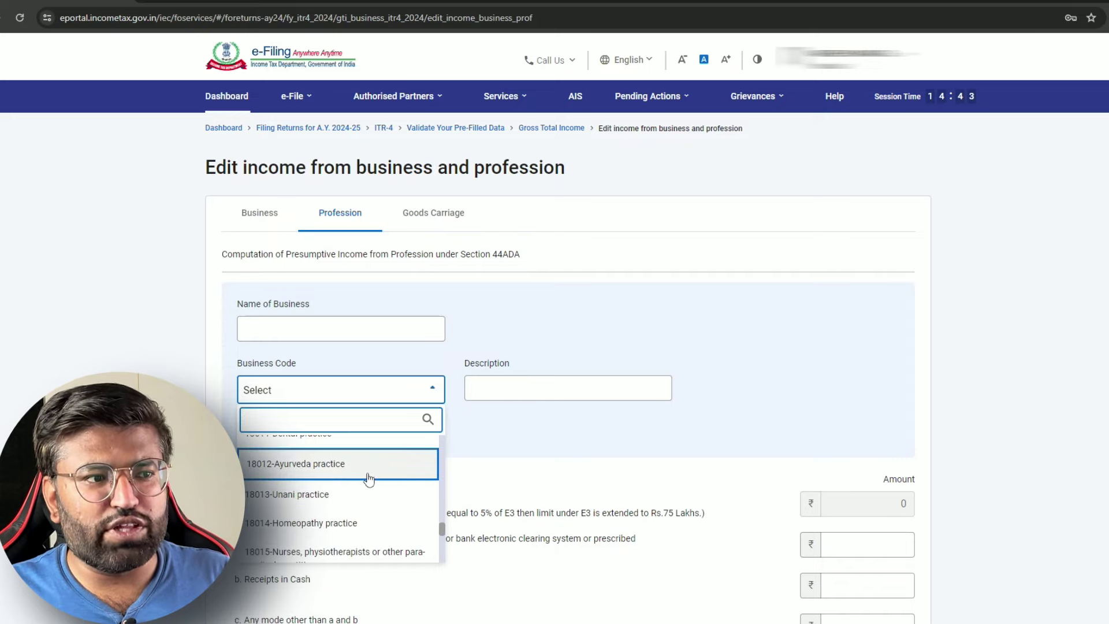
click(380, 529)
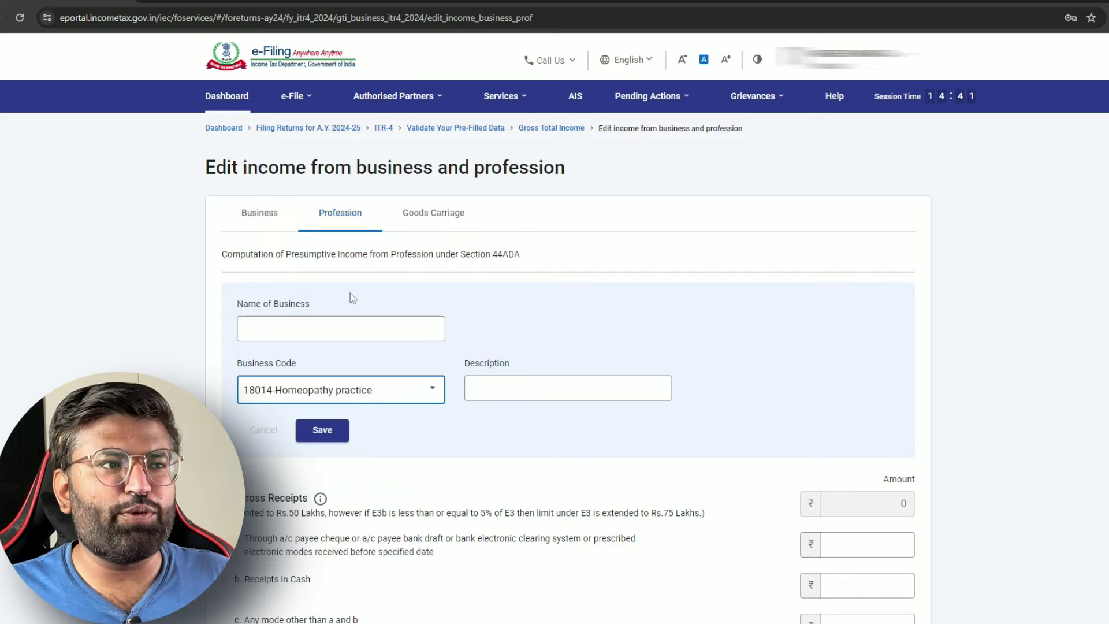
click(391, 330)
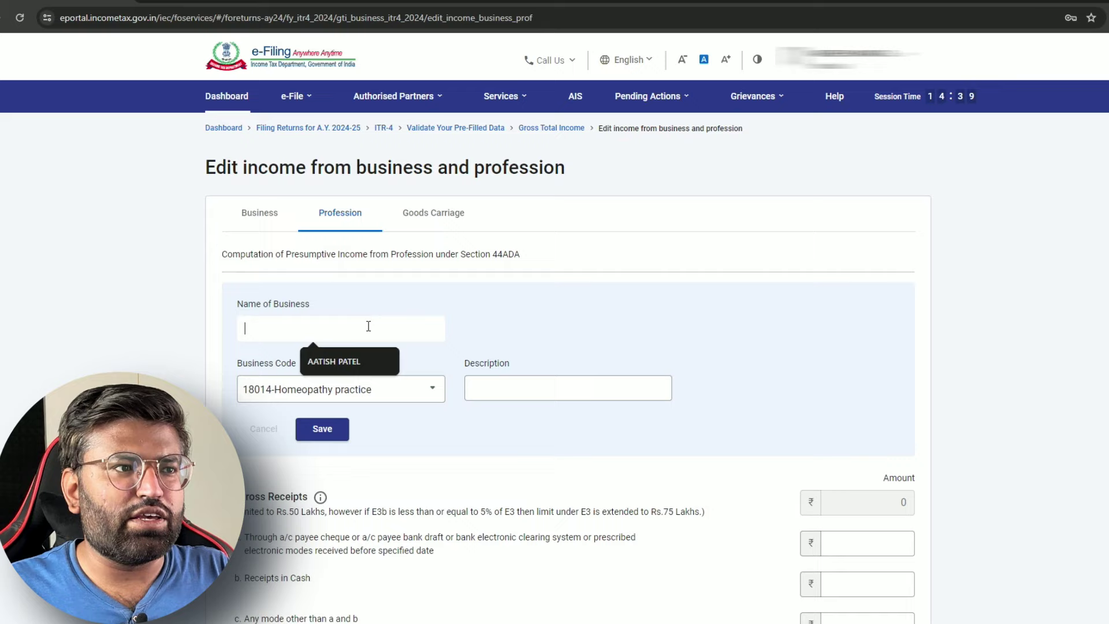
text(RAKES)
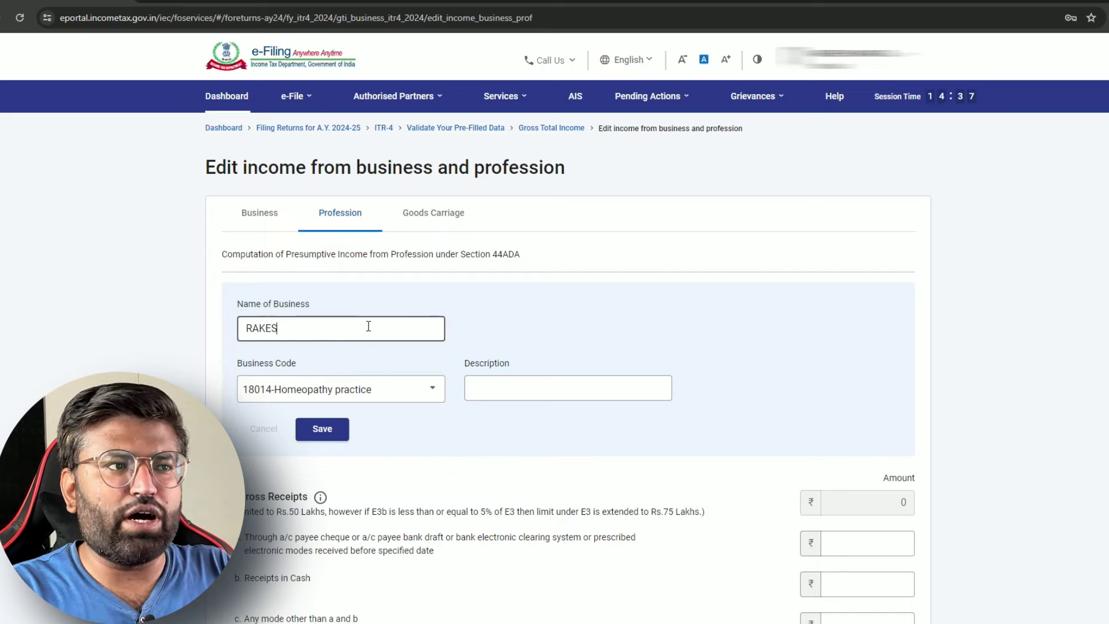
text(H)
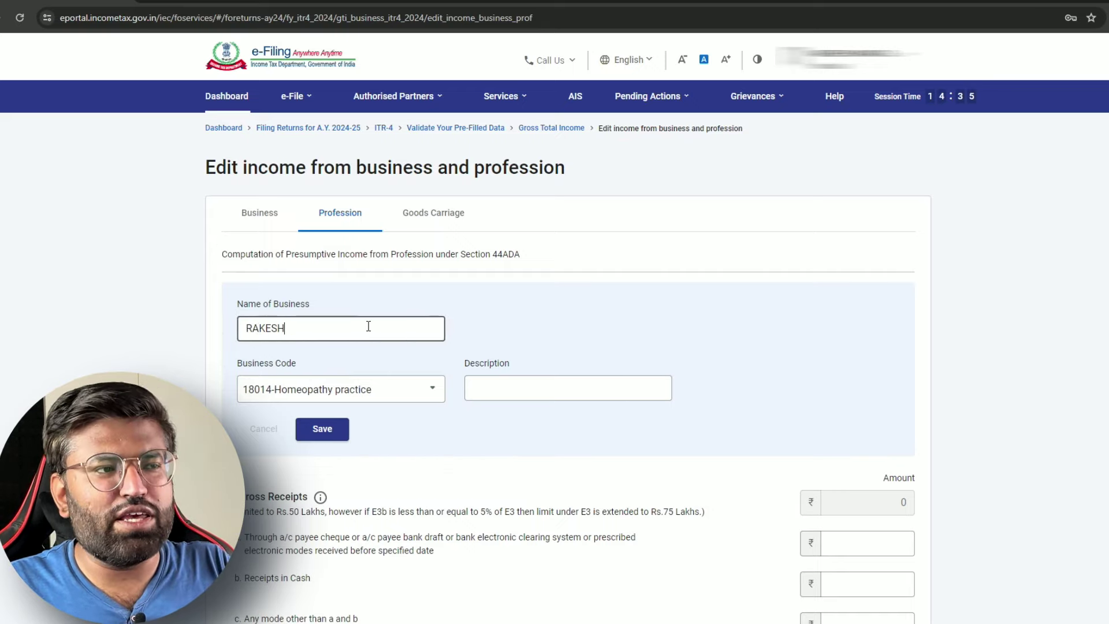
Save the new 44ADA homeopathy entry and move to its income computation
click(327, 433)
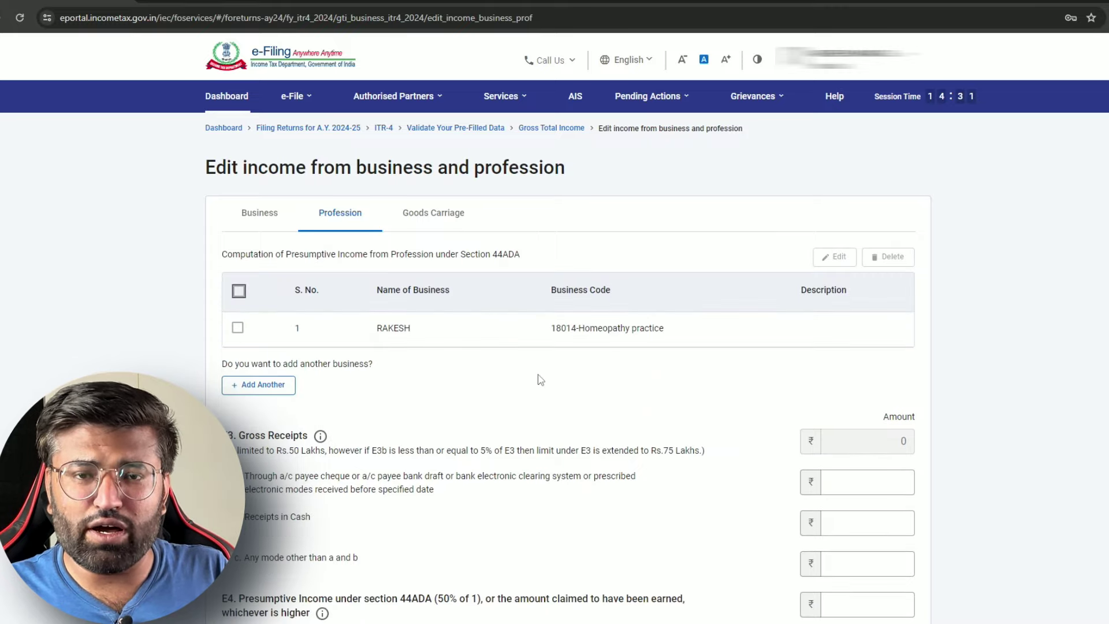
scroll(674, 427, down, 3)
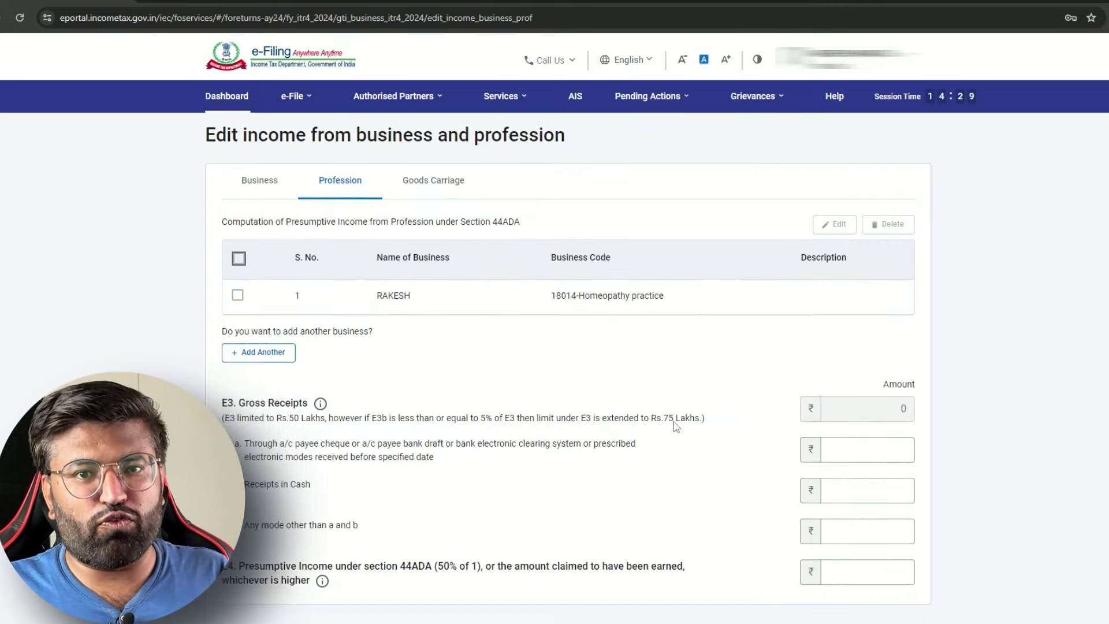
scroll(439, 335, up, 3)
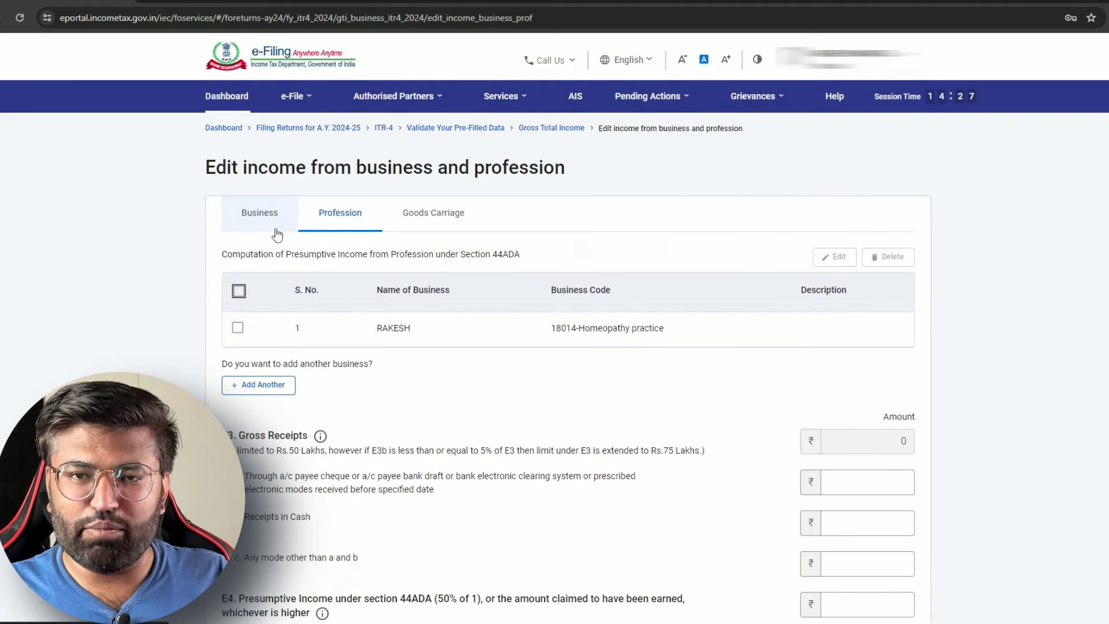
click(876, 482)
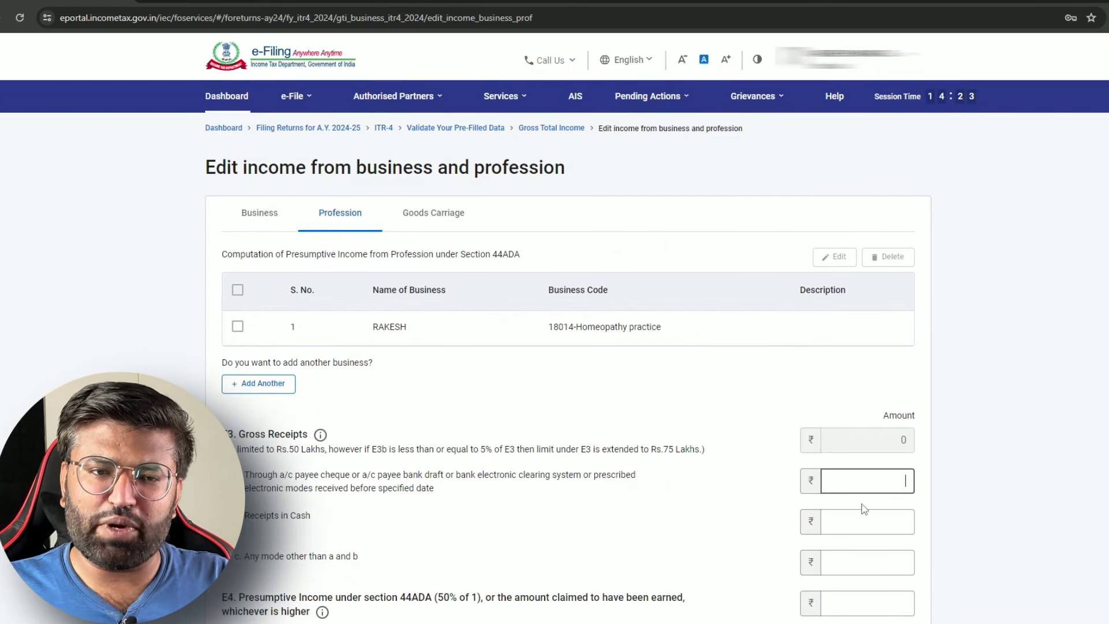
scroll(953, 523, down, 3)
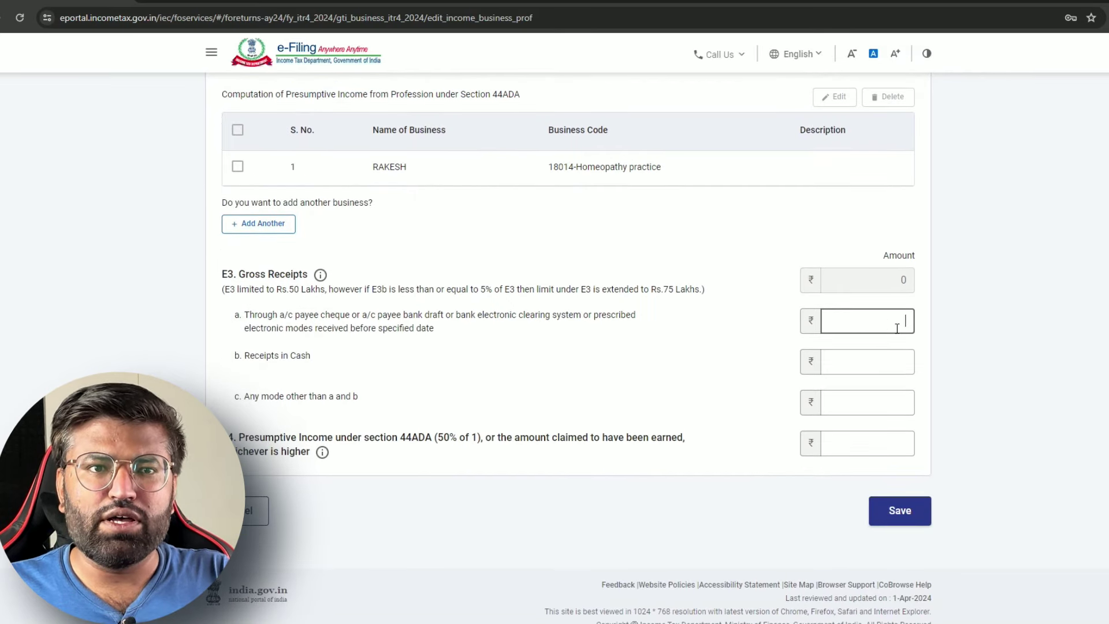
Enter ₹5,00,000 cash receipts and ₹2,50,000 presumptive income under section 44ADA
click(893, 357)
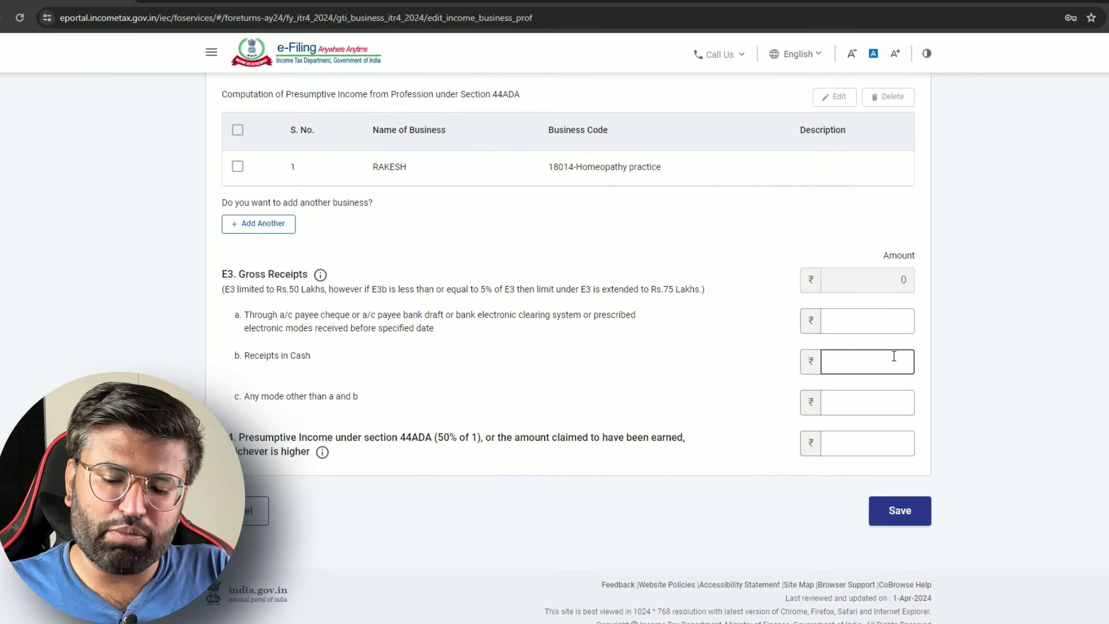
text(50)
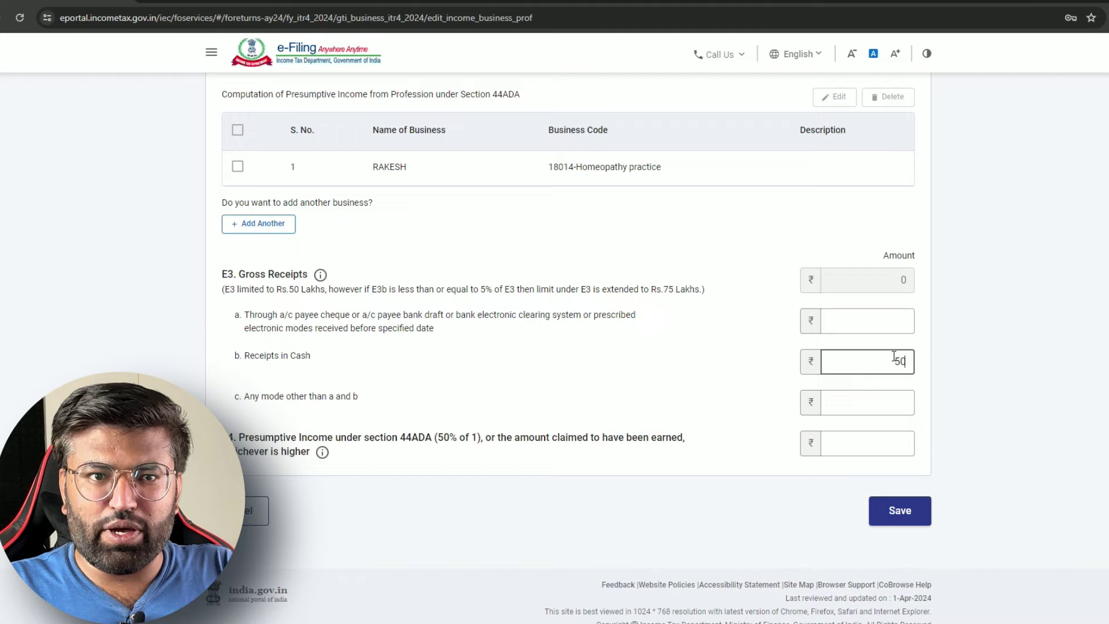
text(0000)
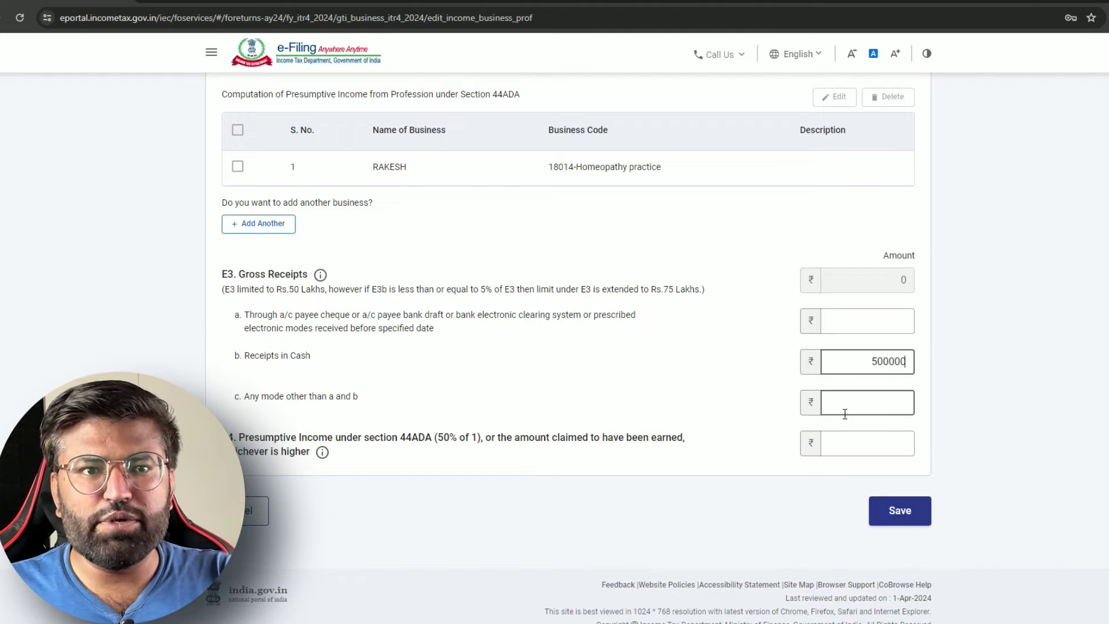
click(847, 405)
click(861, 443)
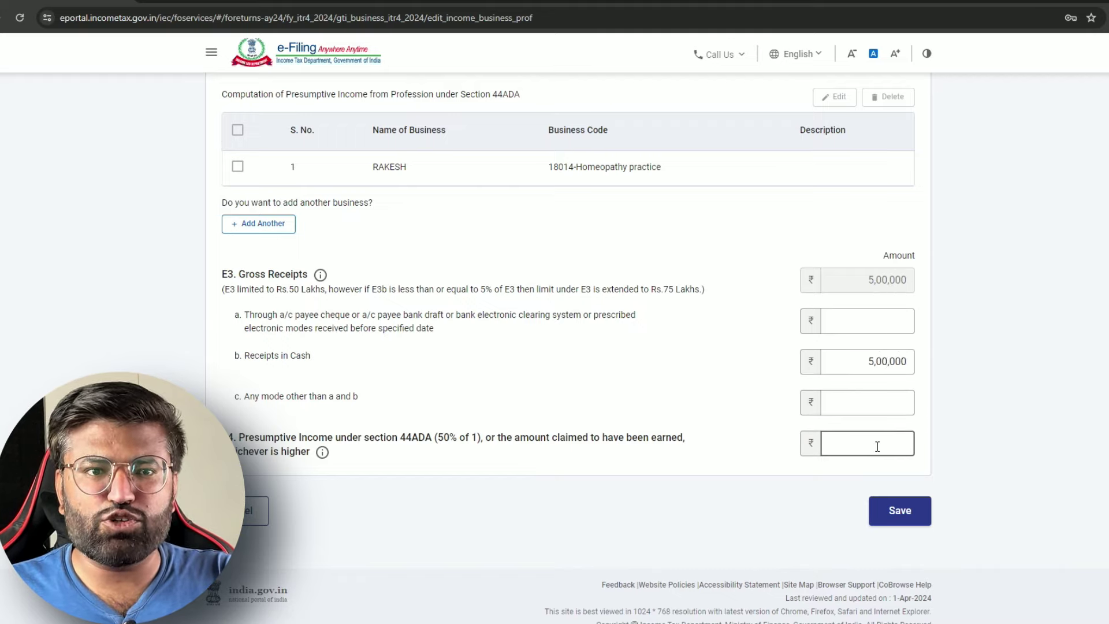
text(250000)
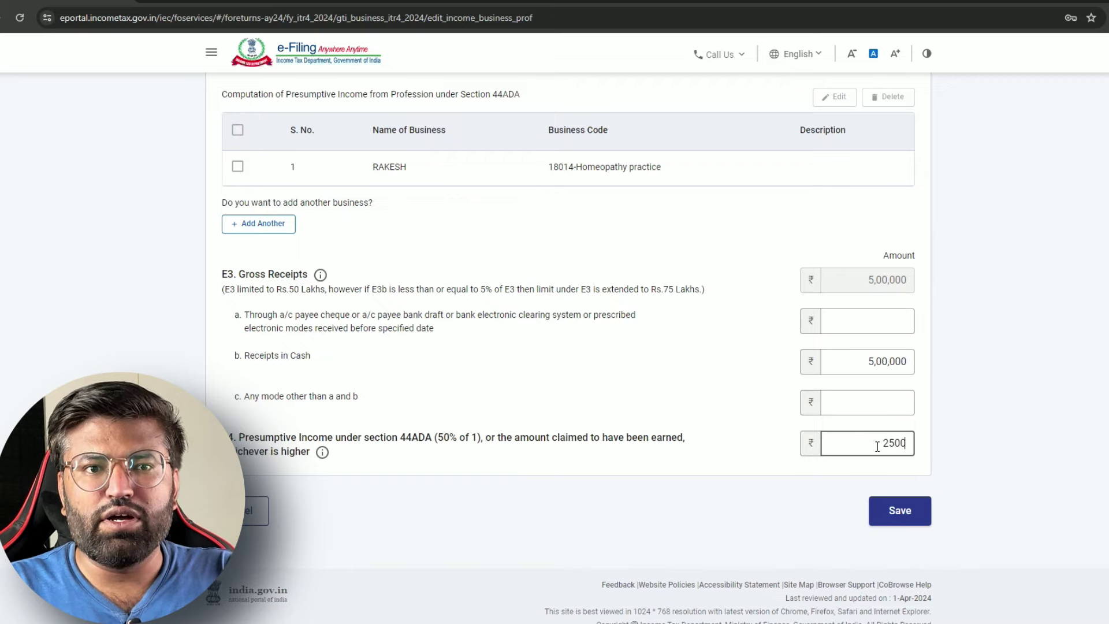
click(873, 470)
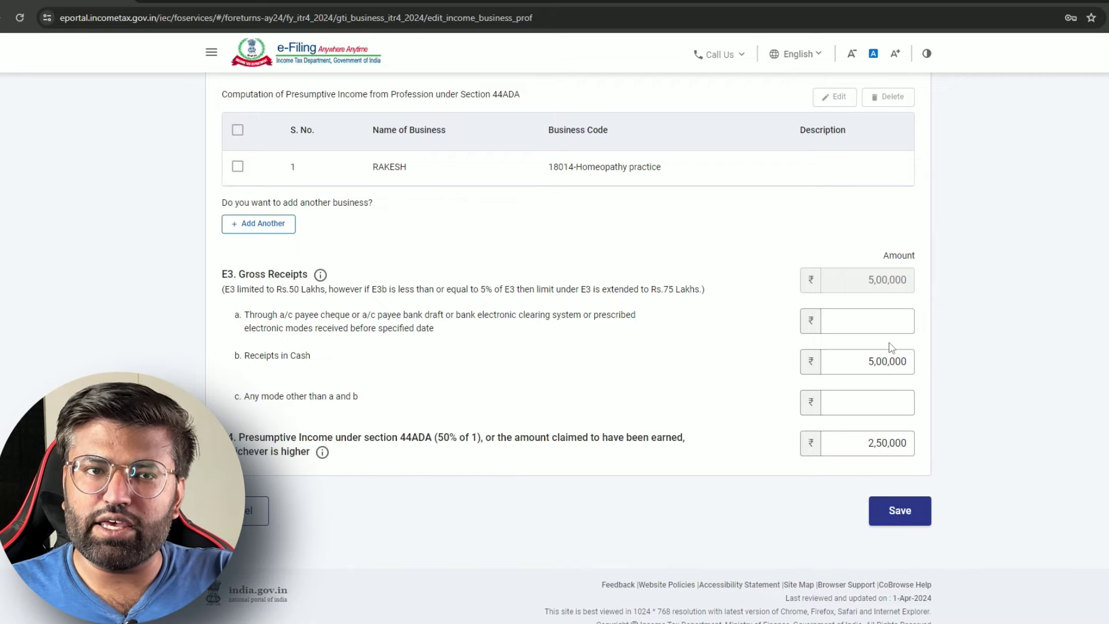
click(900, 512)
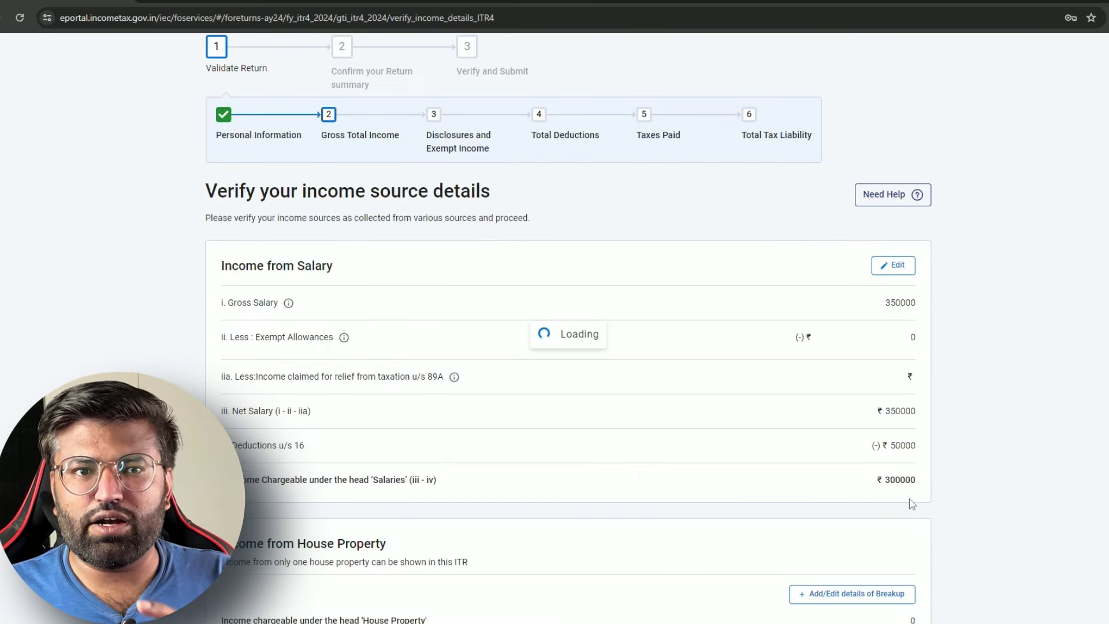
scroll(907, 498, down, 6)
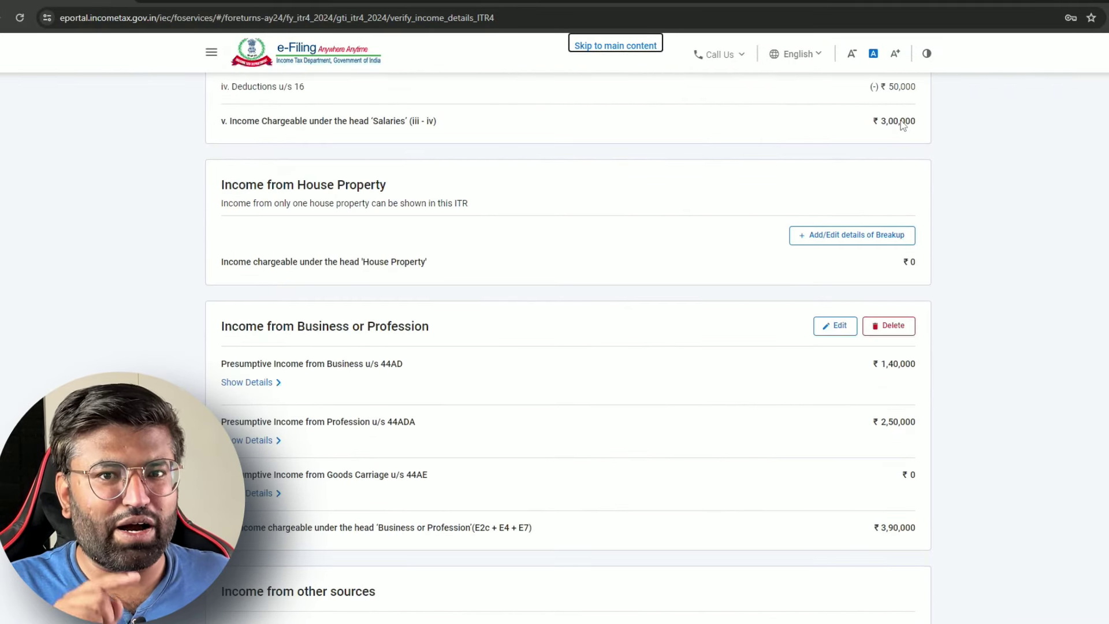
scroll(708, 173, up, 2)
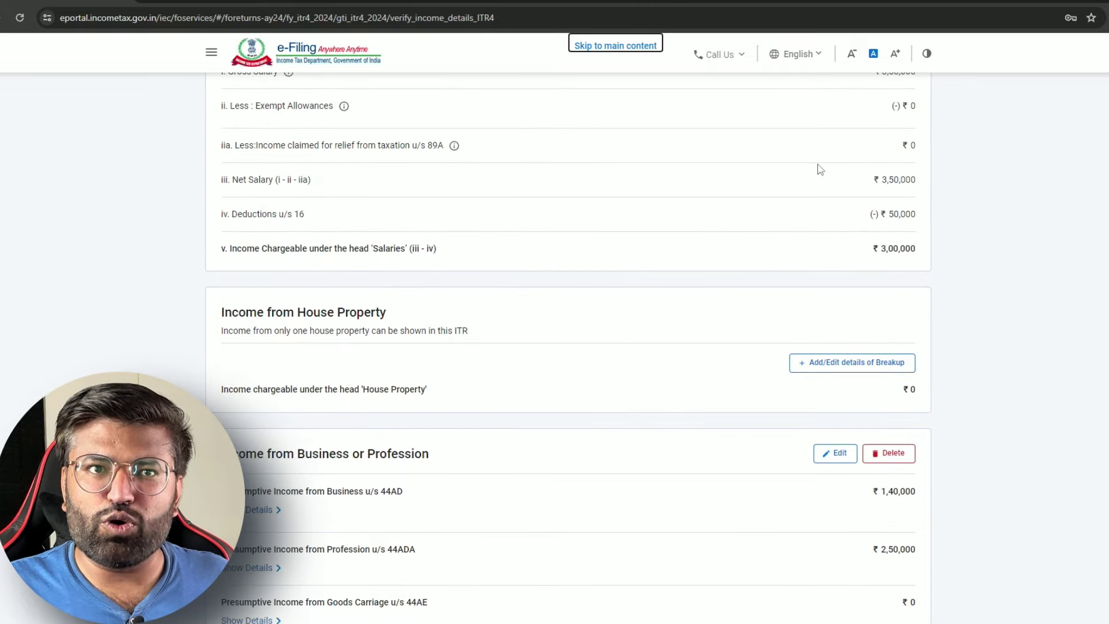
scroll(861, 219, down, 1)
scroll(858, 218, down, 2)
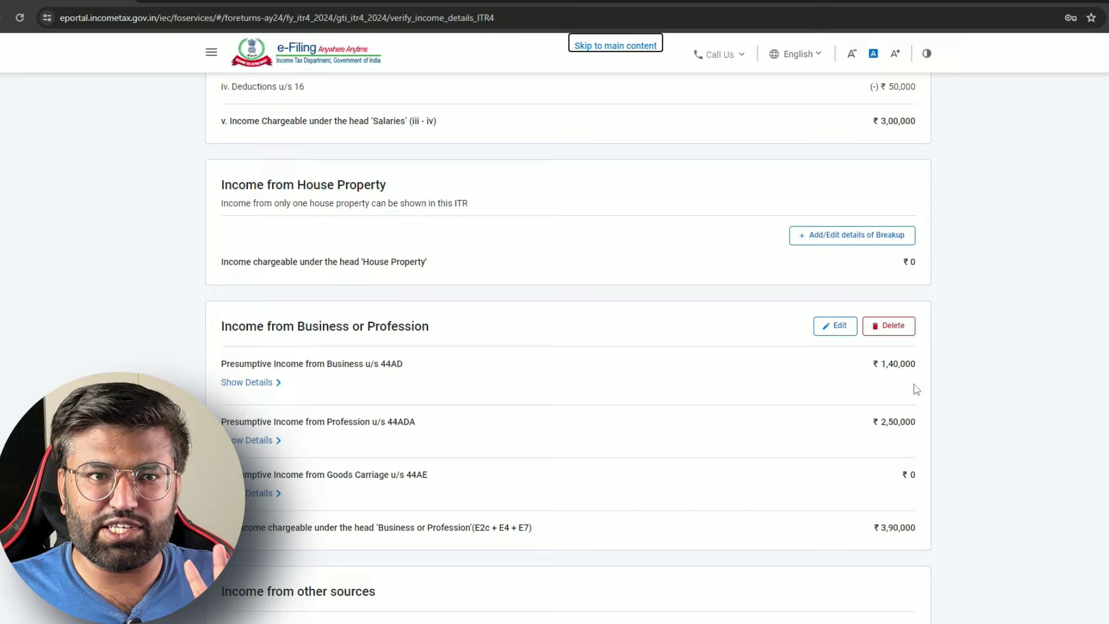
scroll(795, 387, down, 2)
scroll(800, 381, up, 6)
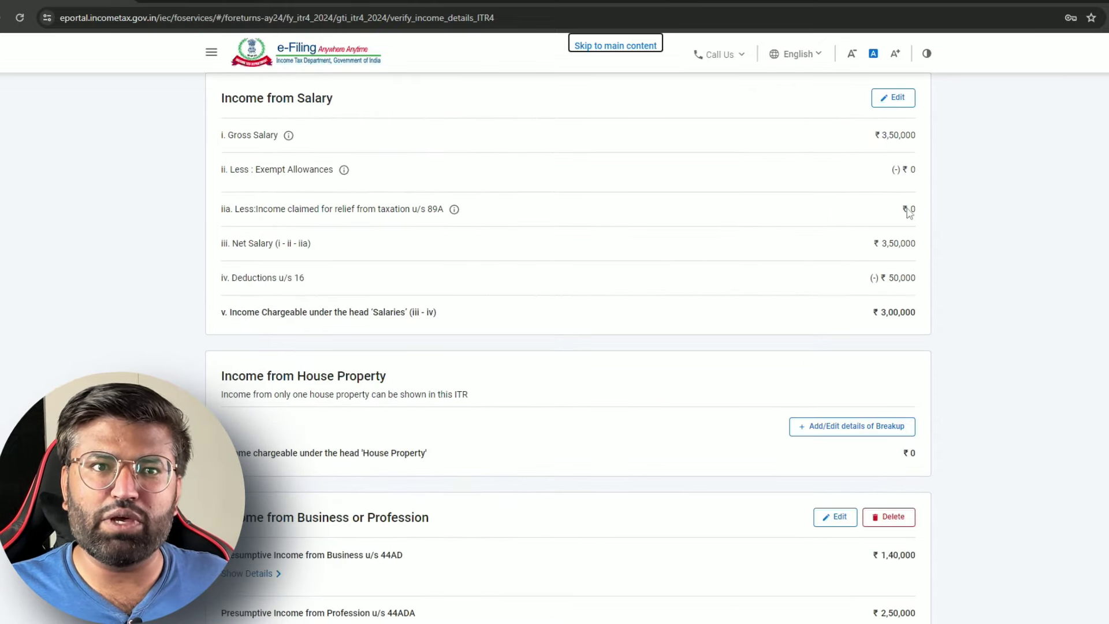
scroll(876, 293, down, 4)
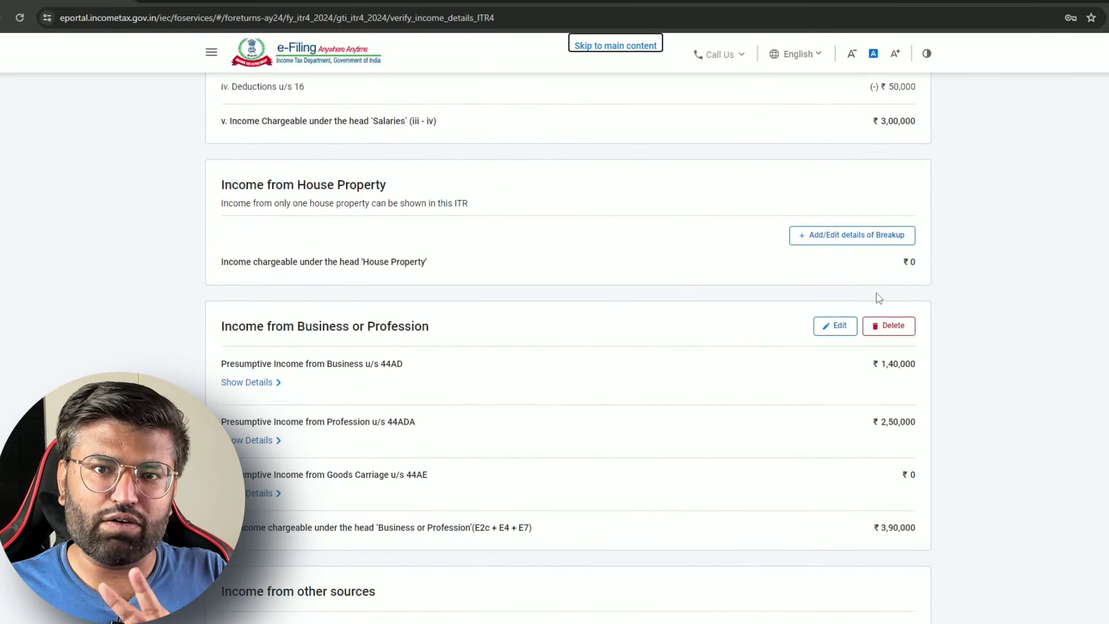
scroll(876, 293, down, 5)
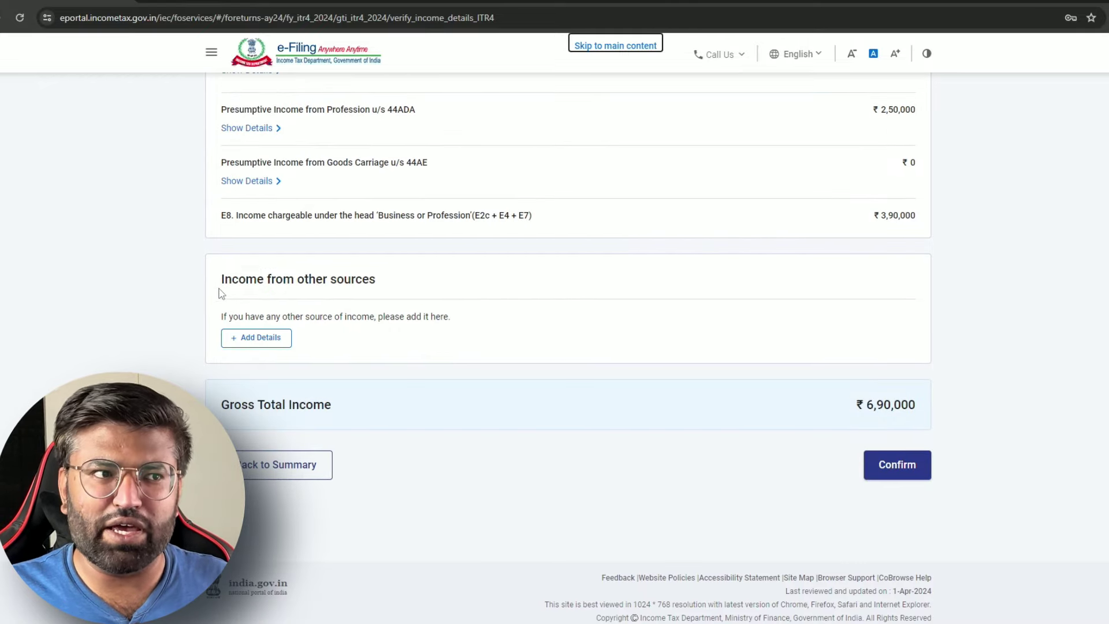
Declare ₹1,500 of savings bank interest under income from other sources
click(255, 338)
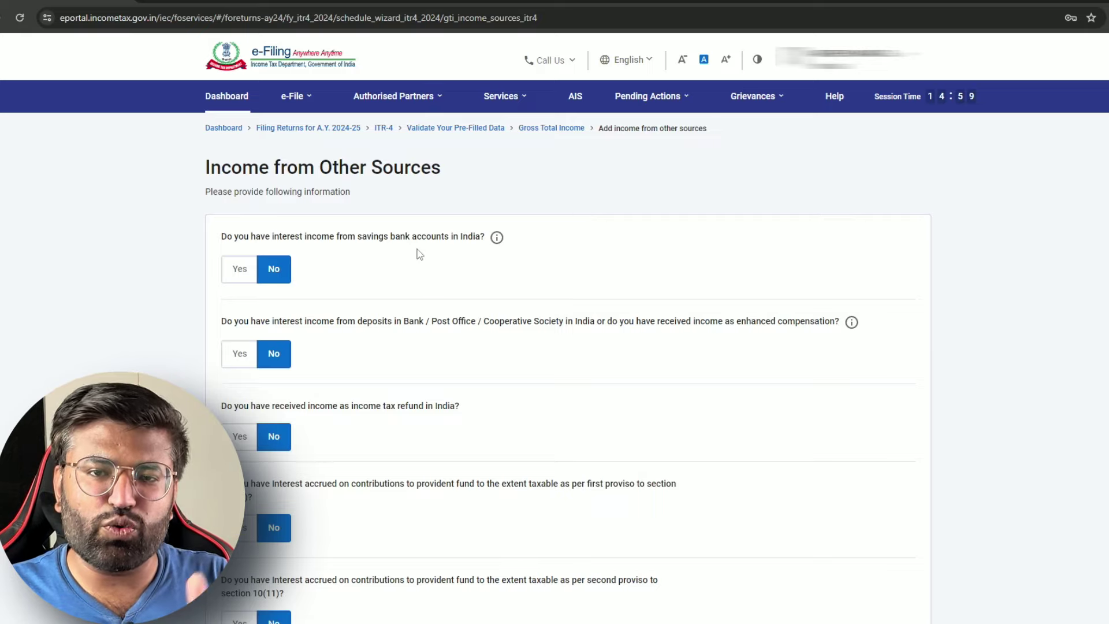
click(235, 270)
click(324, 317)
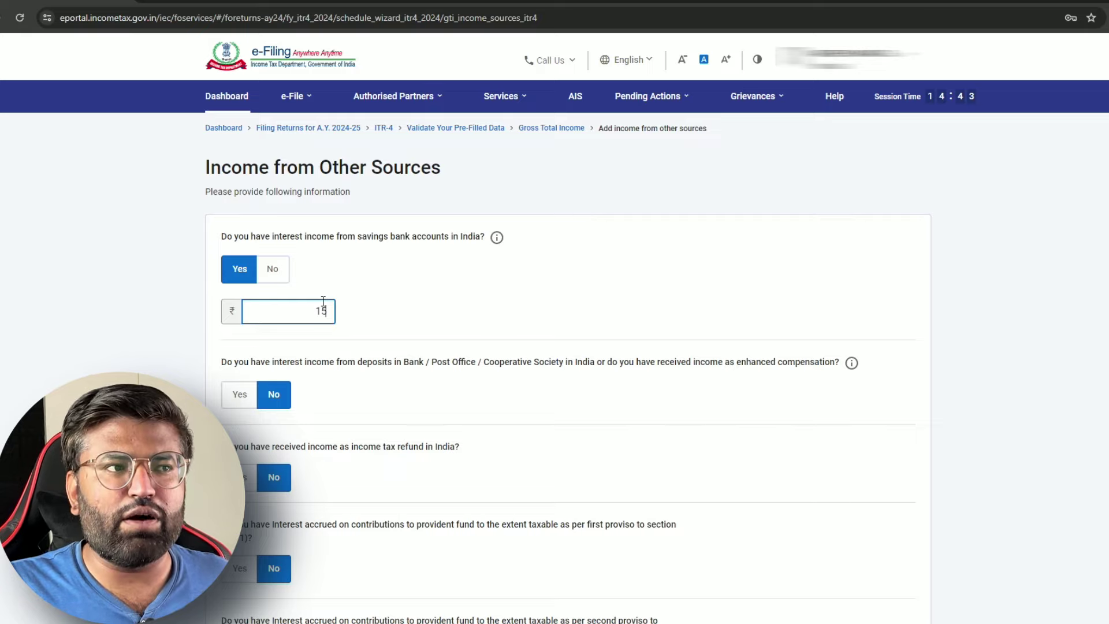
text(00)
click(406, 286)
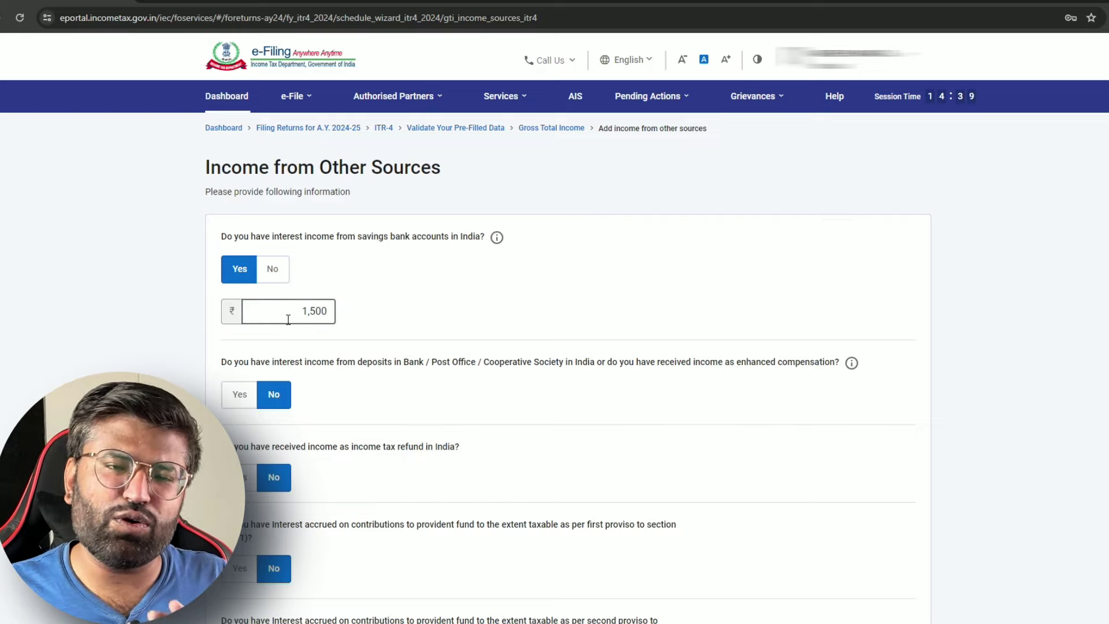
Leave family pension and all other sources at No and continue to verification
scroll(347, 376, down, 2)
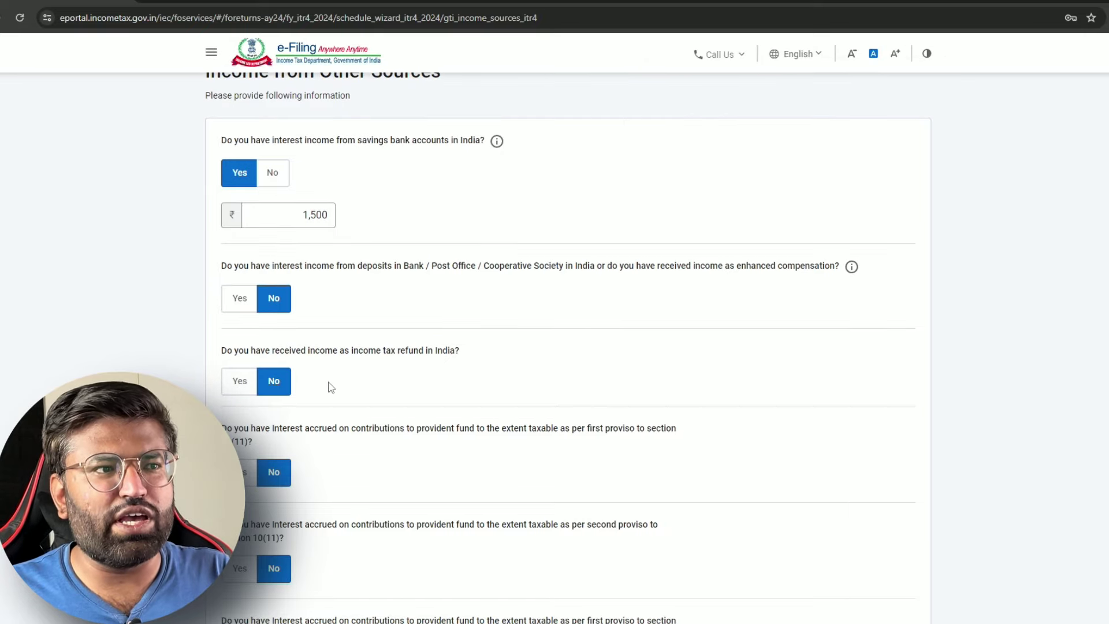
scroll(306, 466, down, 5)
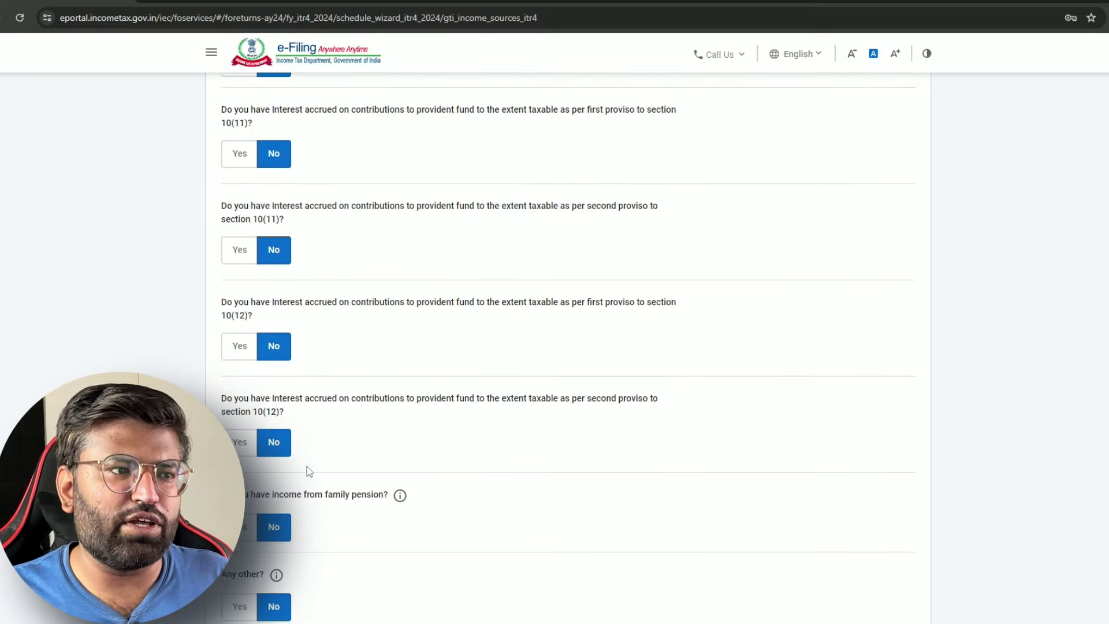
scroll(416, 366, down, 2)
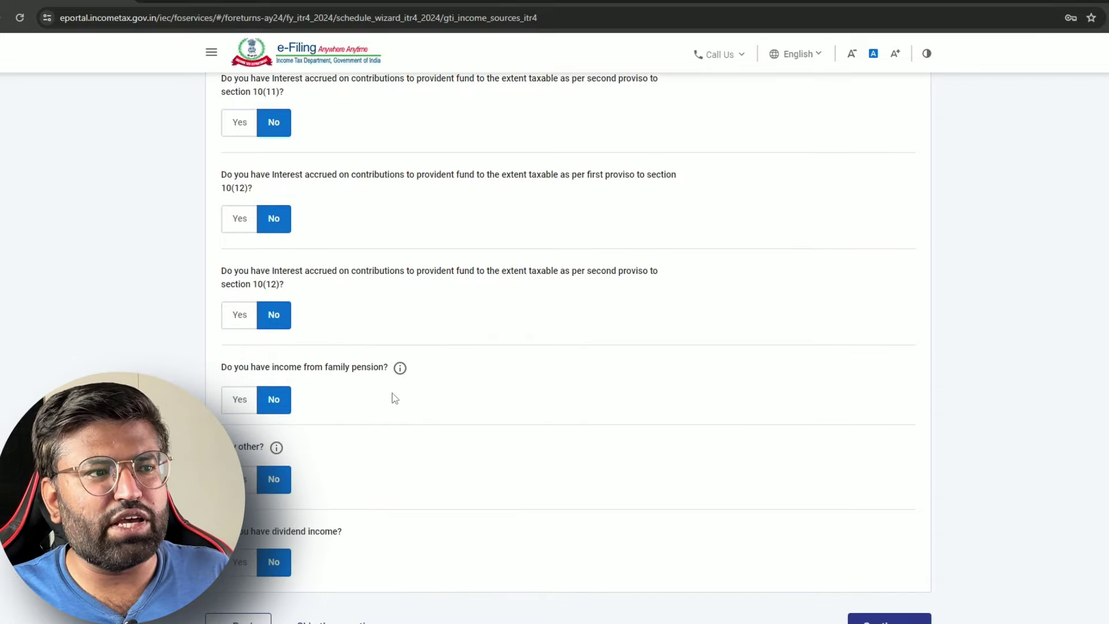
click(241, 412)
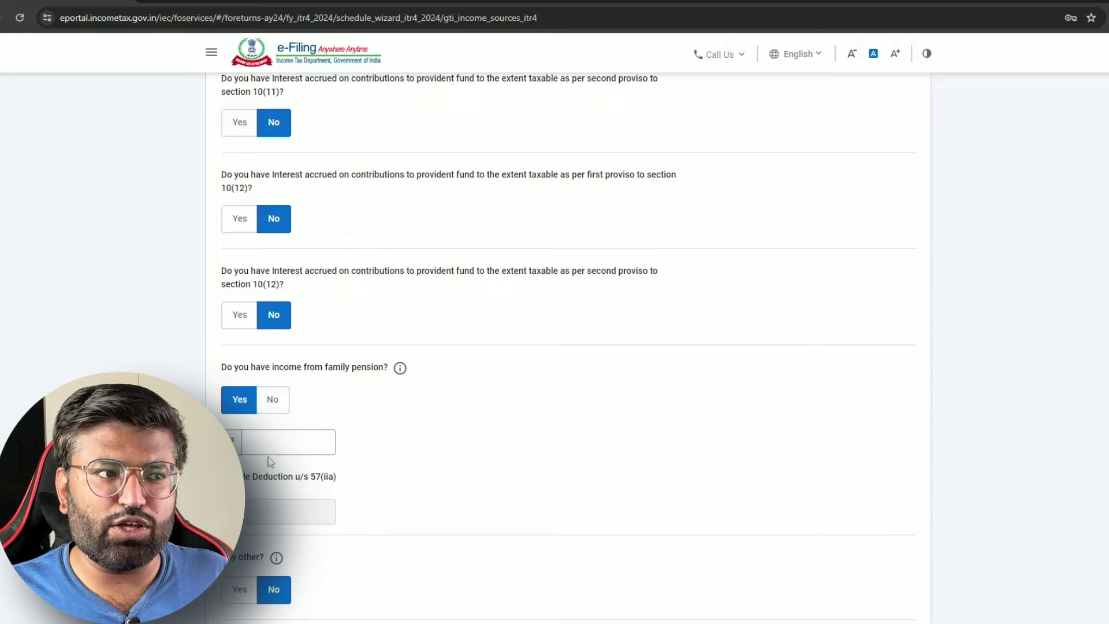
click(278, 415)
scroll(279, 416, down, 3)
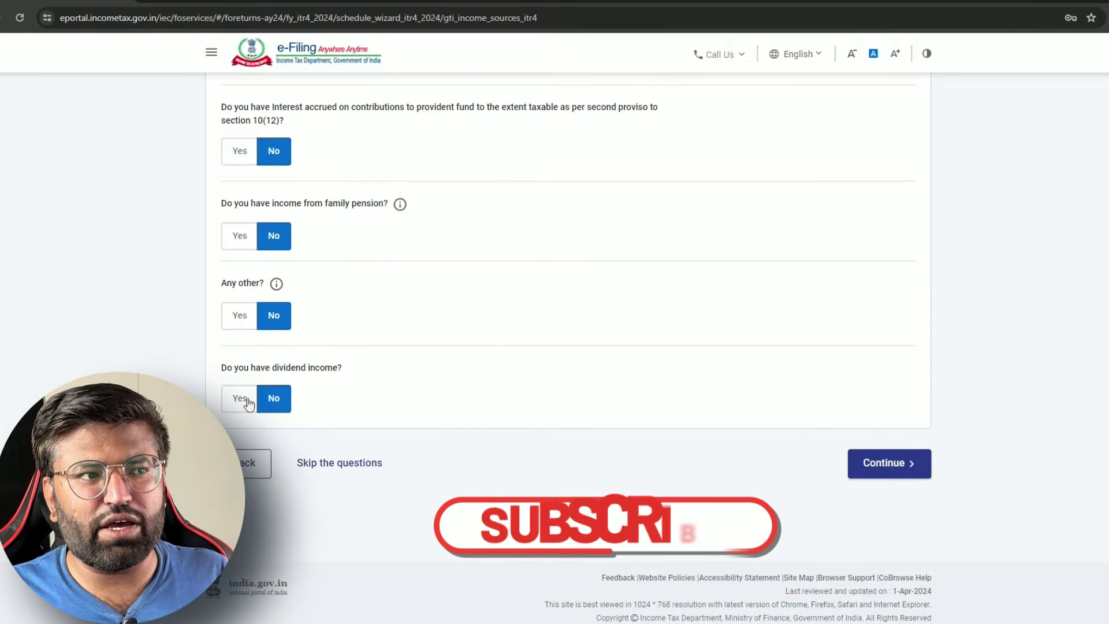
click(897, 463)
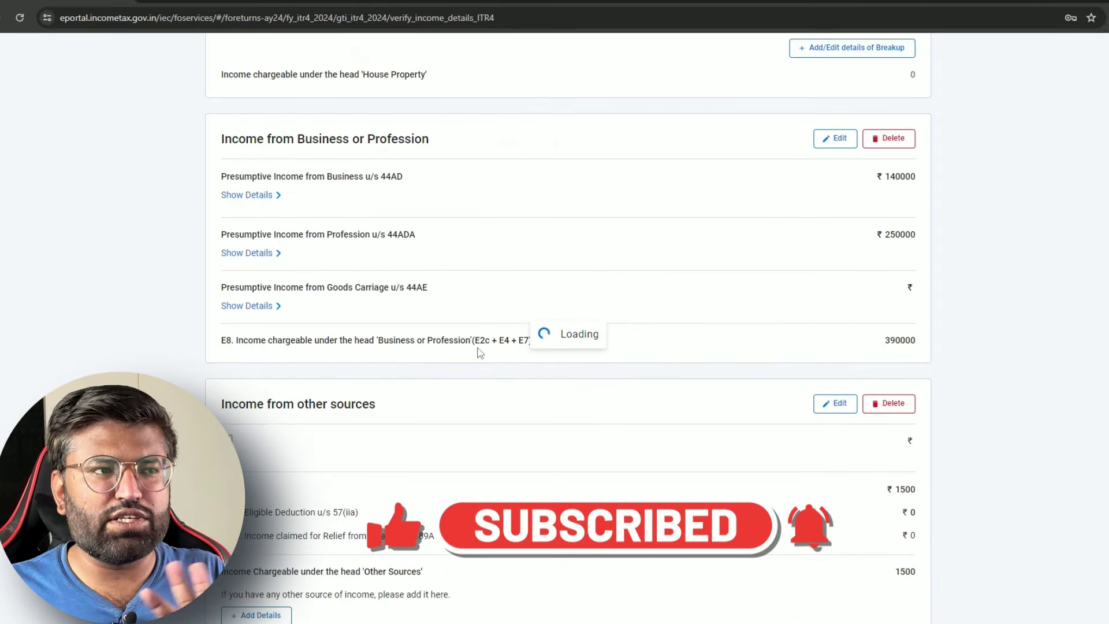
Review and confirm the gross total income of ₹6,91,500
scroll(479, 352, down, 3)
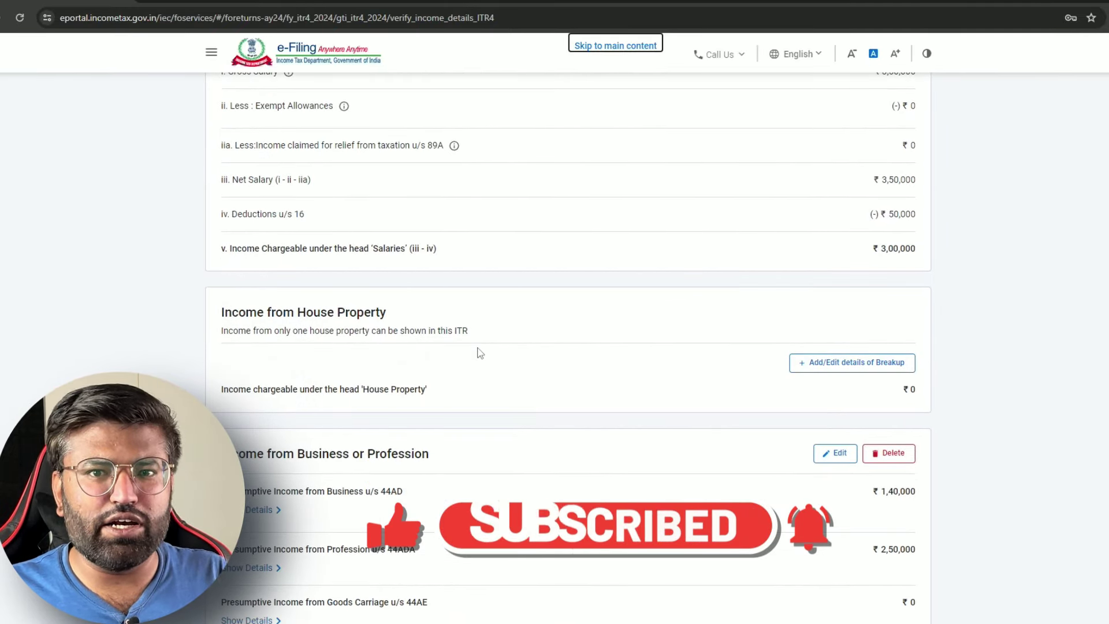
scroll(479, 352, down, 10)
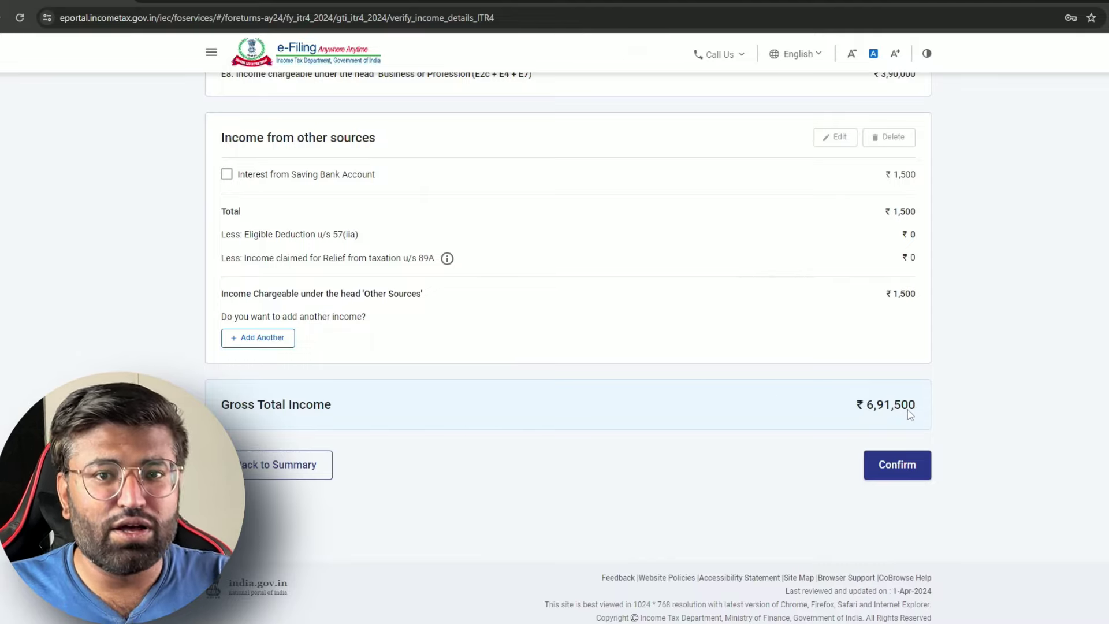
click(896, 464)
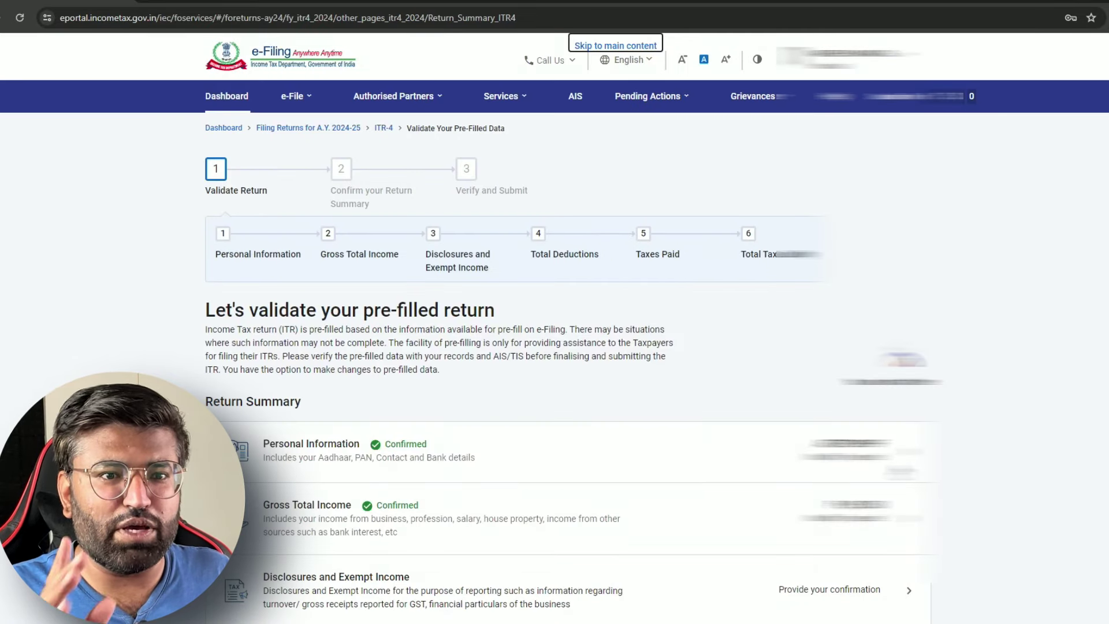
scroll(651, 341, down, 7)
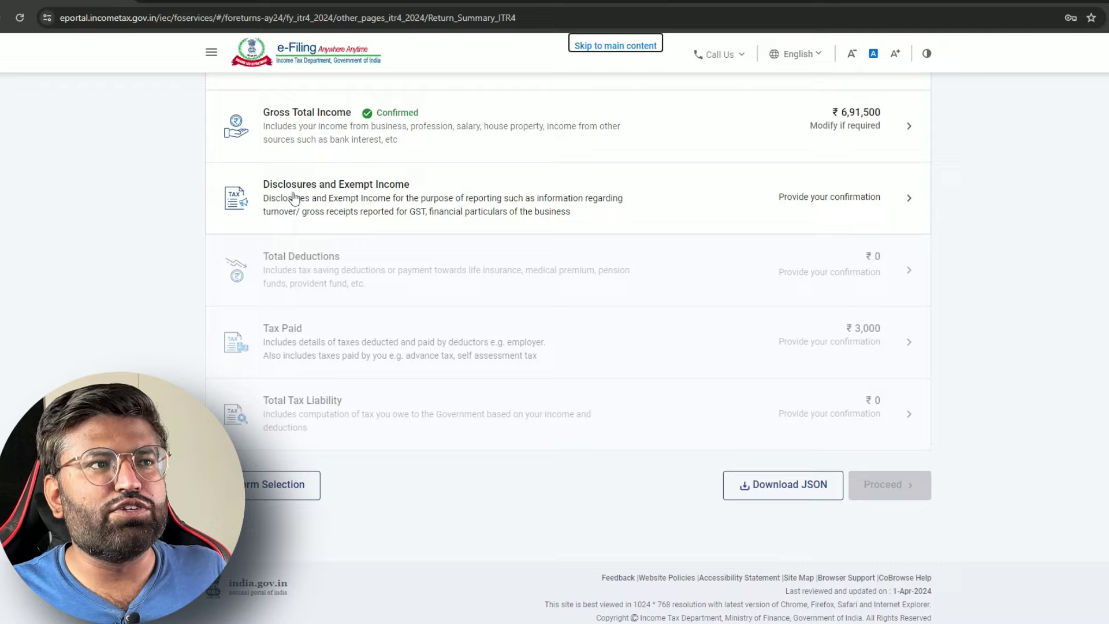
Start a business financial particulars entry under Disclosures, noting Sundry creditors is mandatory
click(505, 198)
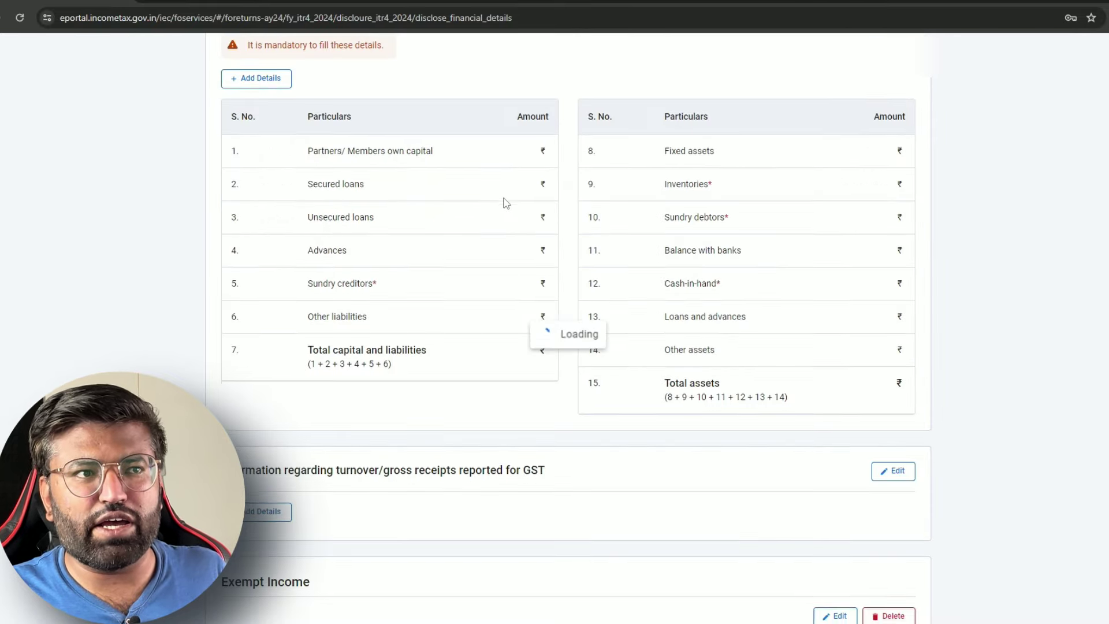
scroll(507, 202, down, 4)
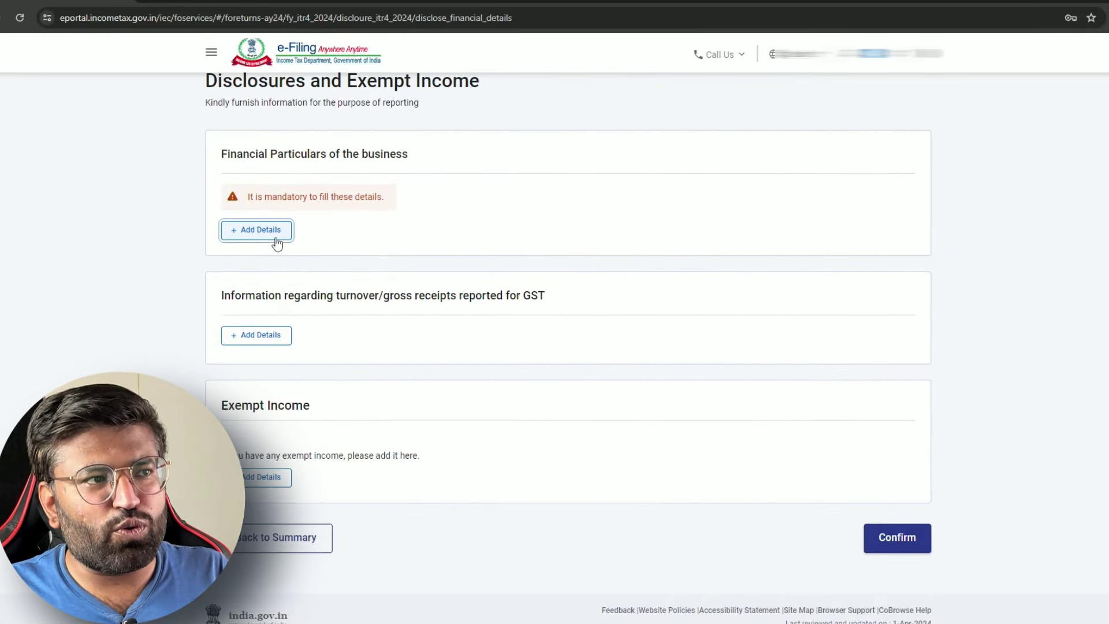
click(273, 234)
scroll(470, 305, down, 4)
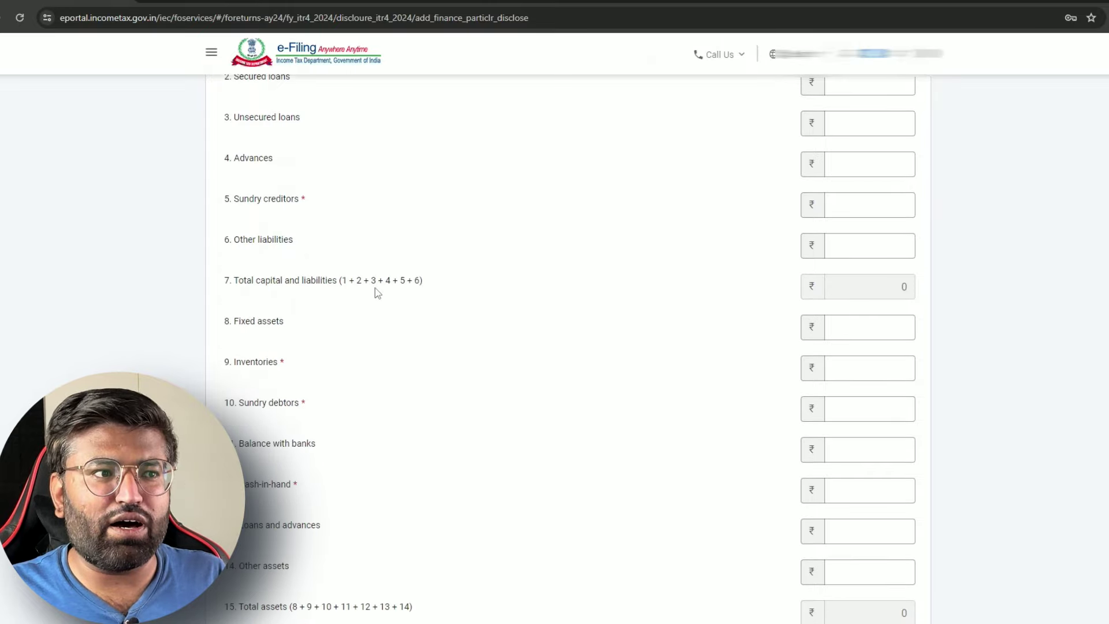
triple_click(302, 199)
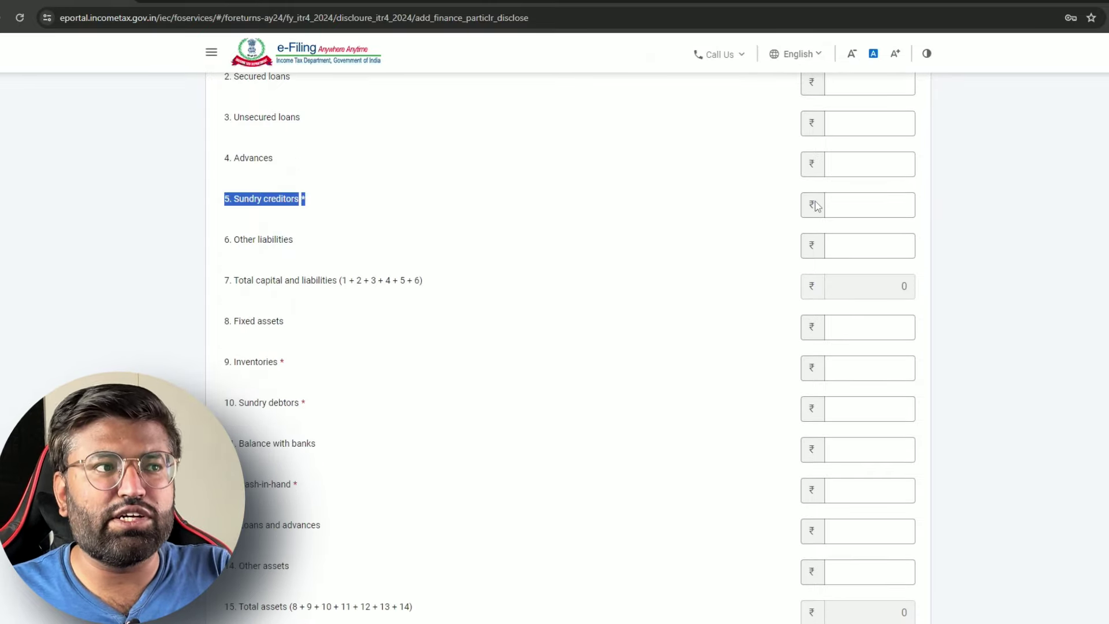
click(307, 275)
scroll(307, 275, up, 1)
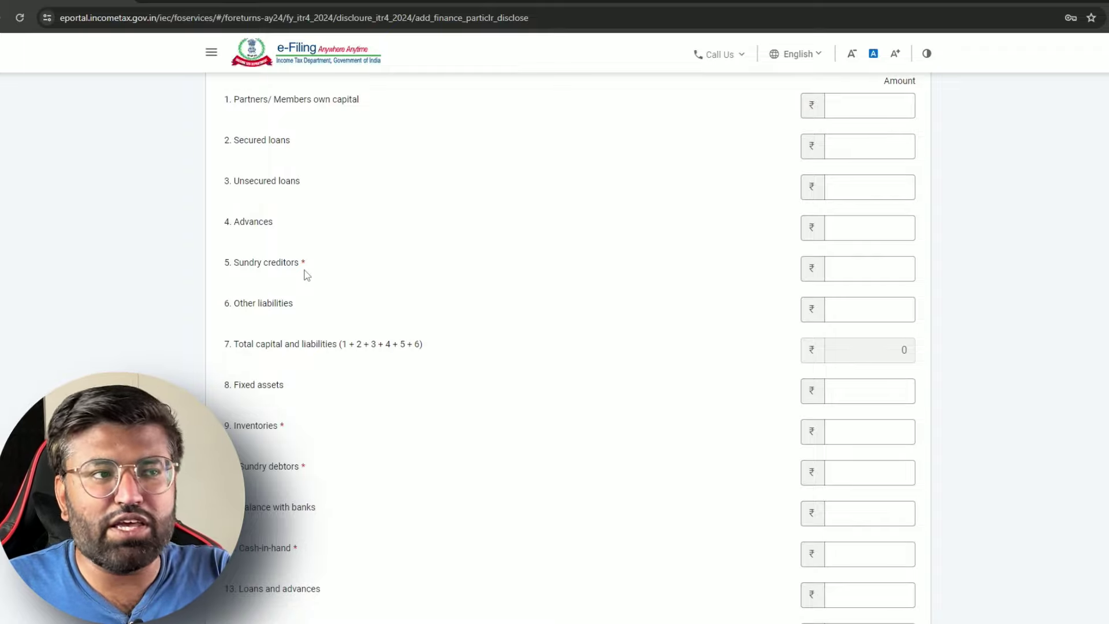
click(889, 267)
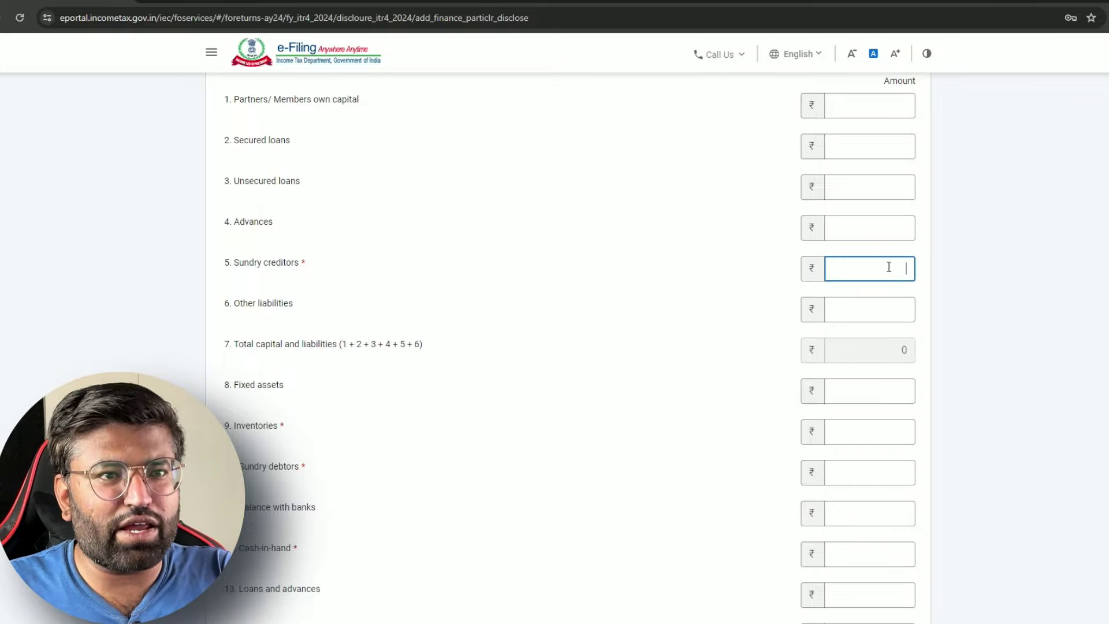
scroll(647, 347, down, 3)
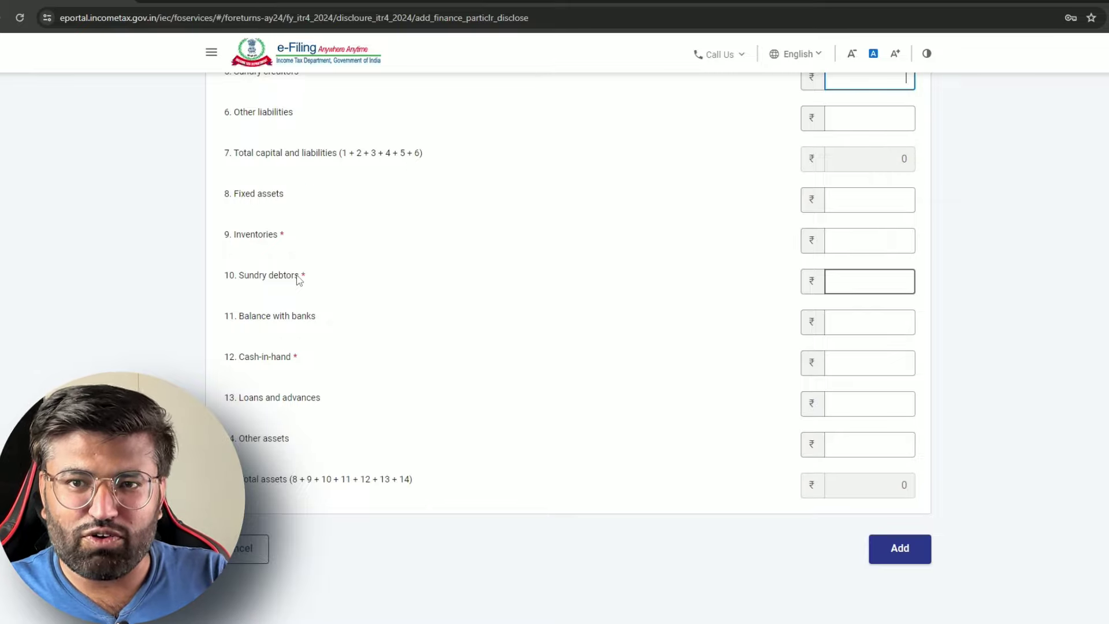
click(299, 281)
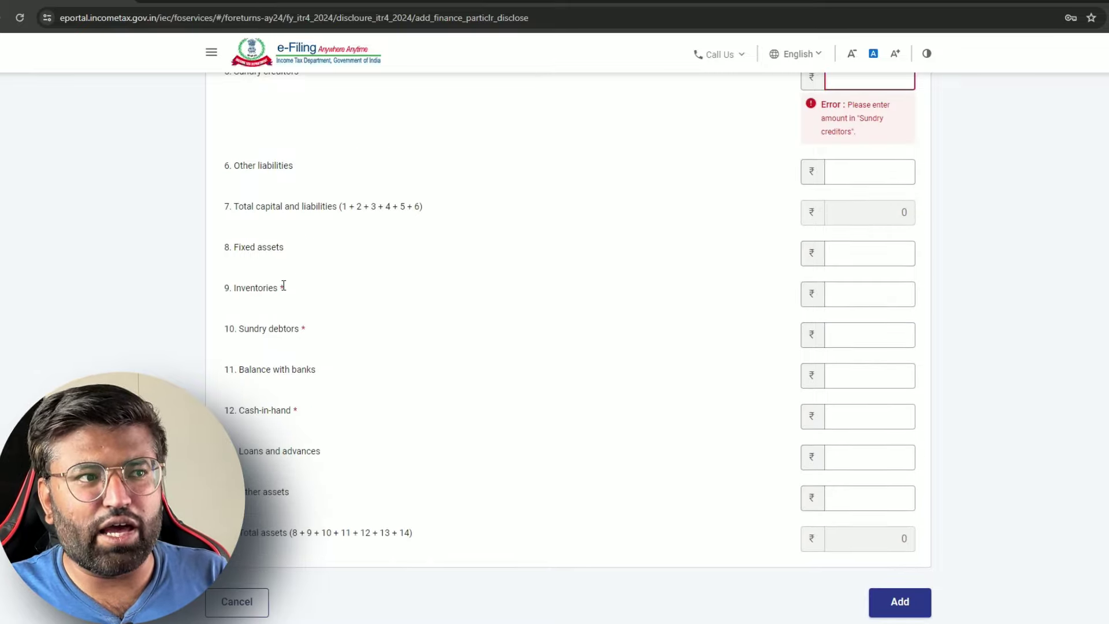
scroll(857, 154, up, 2)
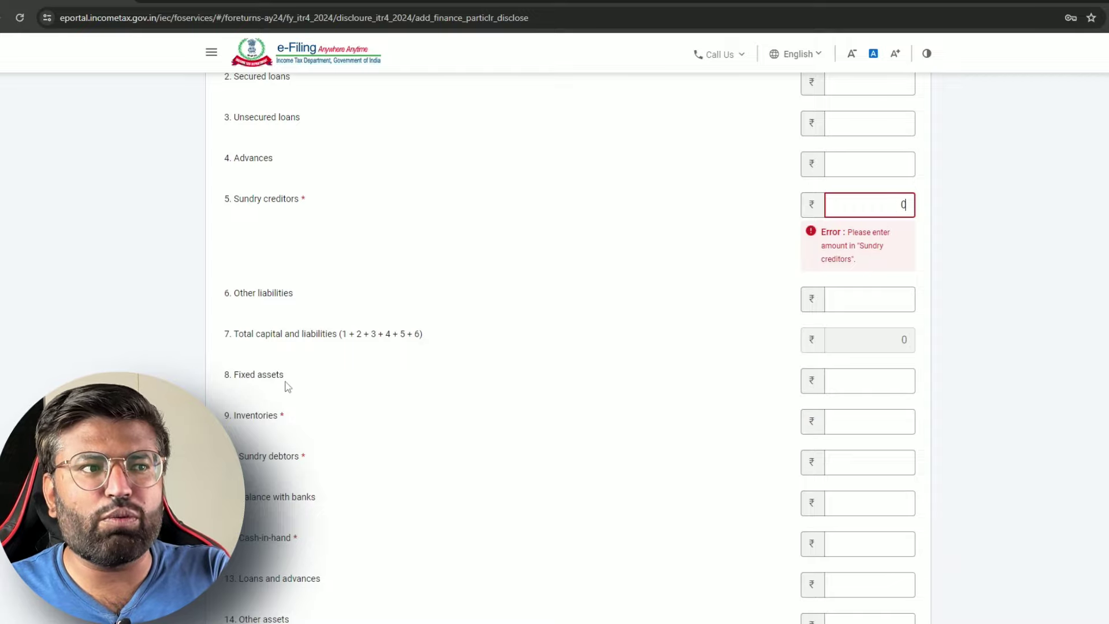
Enter 0 for Inventories and Sundry debtors and ₹15,000 cash-in-hand, then save
click(840, 414)
text(0)
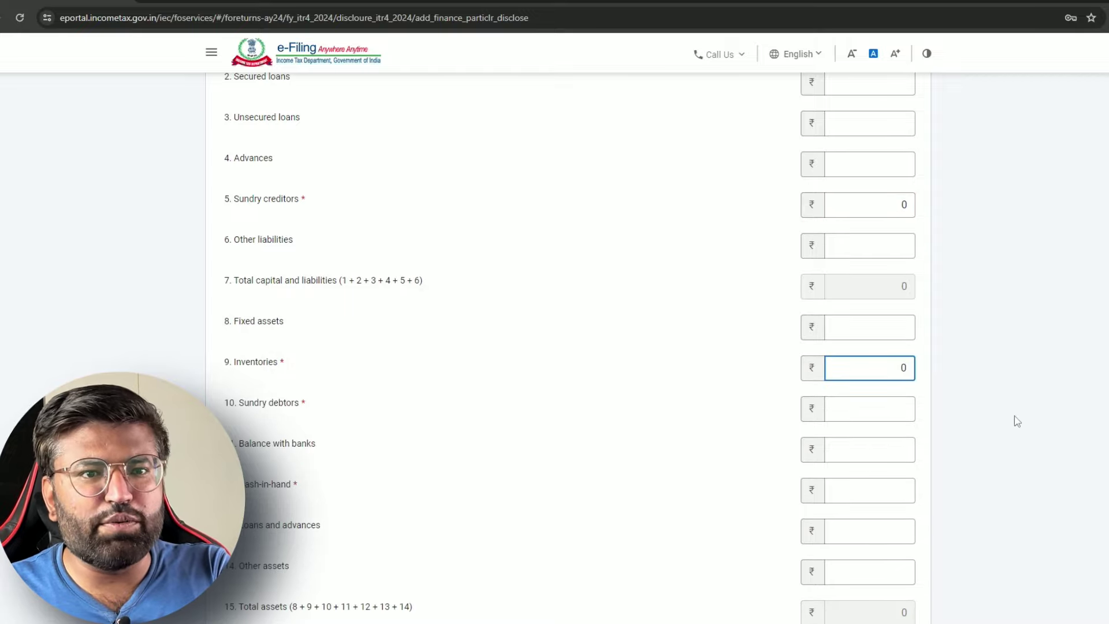
click(900, 404)
text(0)
click(864, 489)
text(0)
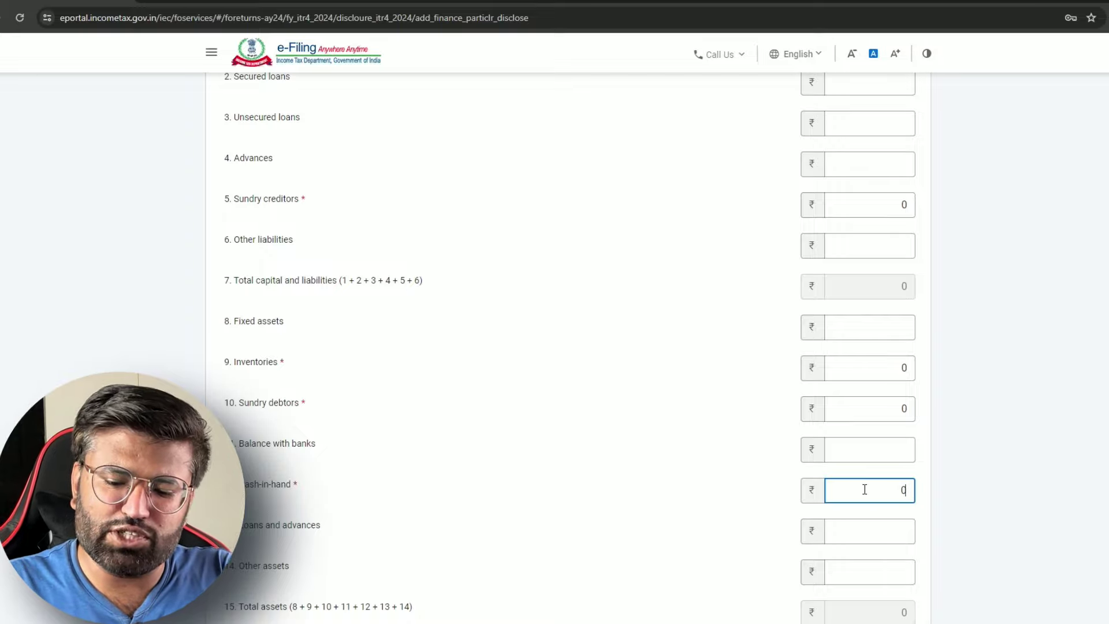
text(15000)
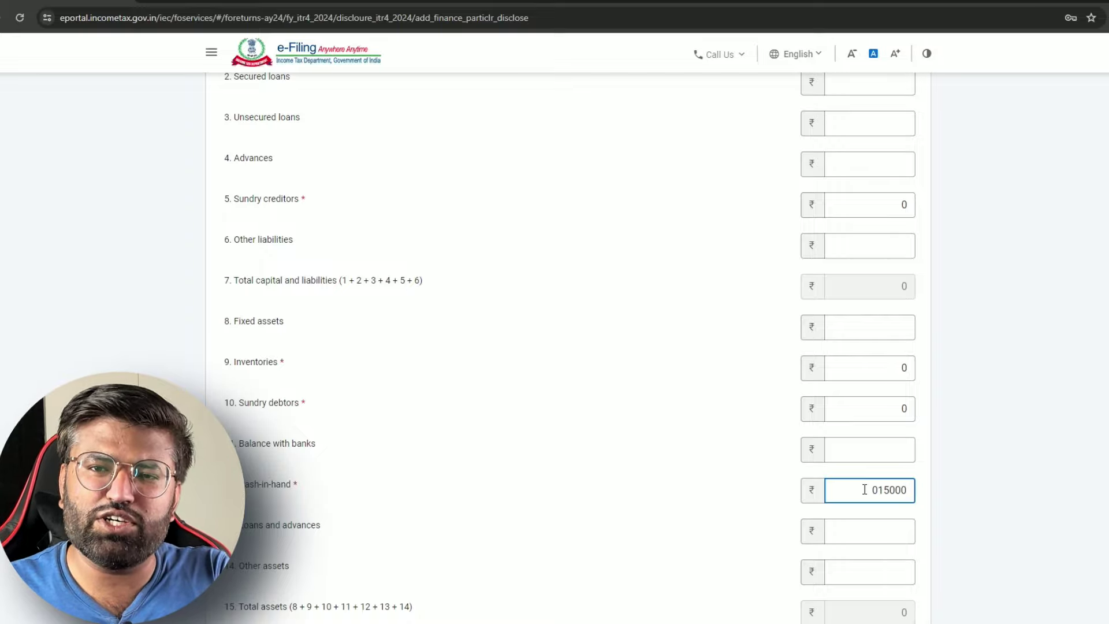
click(812, 528)
scroll(808, 523, down, 3)
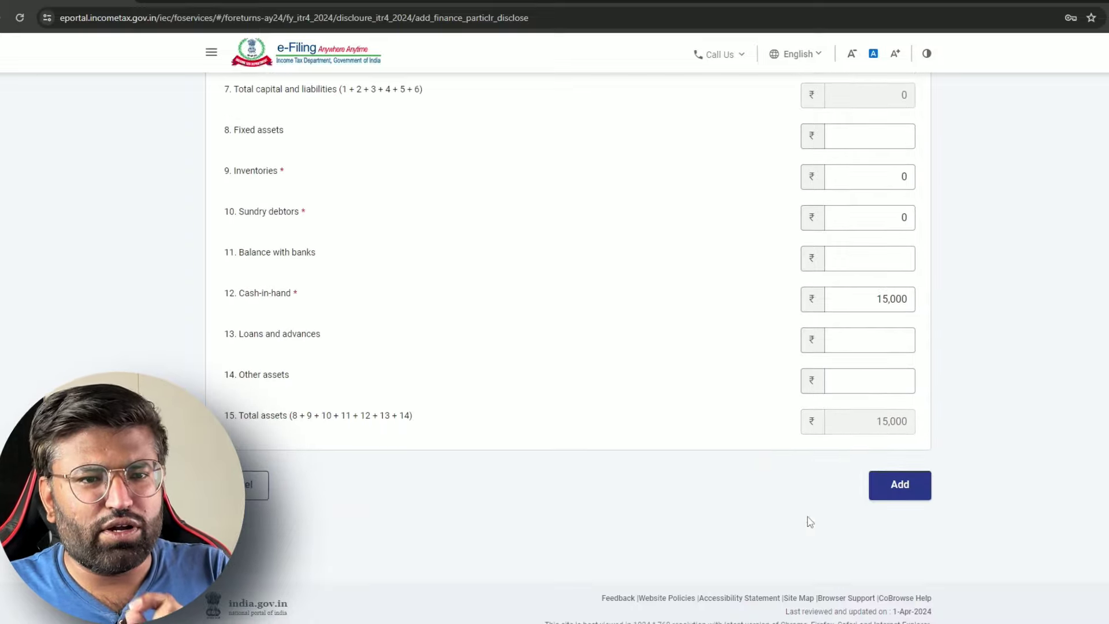
click(901, 497)
scroll(669, 389, down, 3)
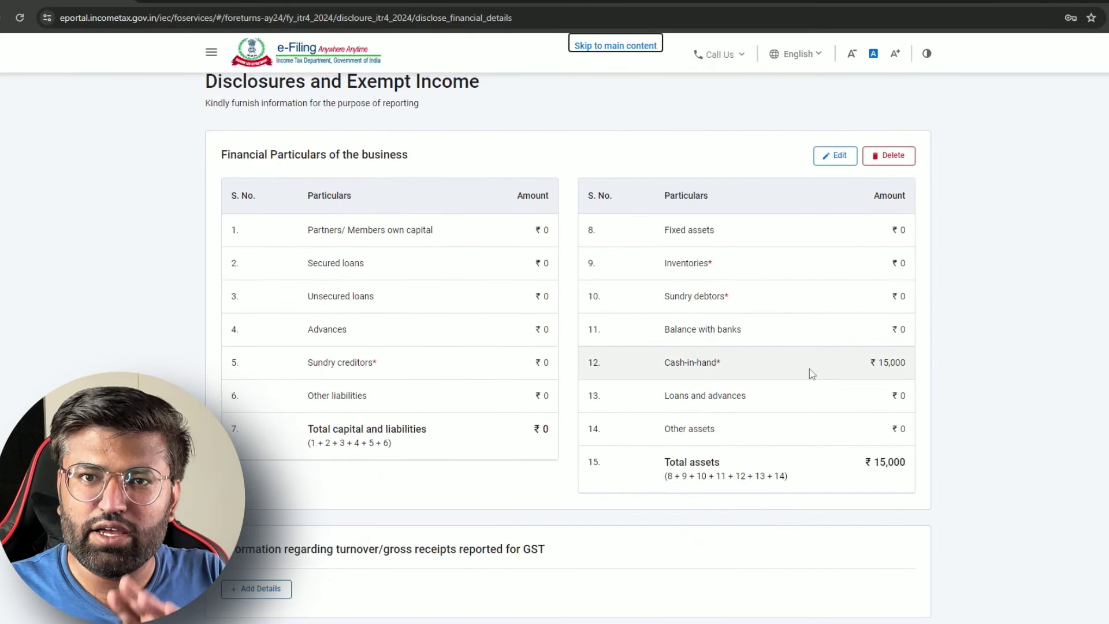
scroll(826, 199, down, 5)
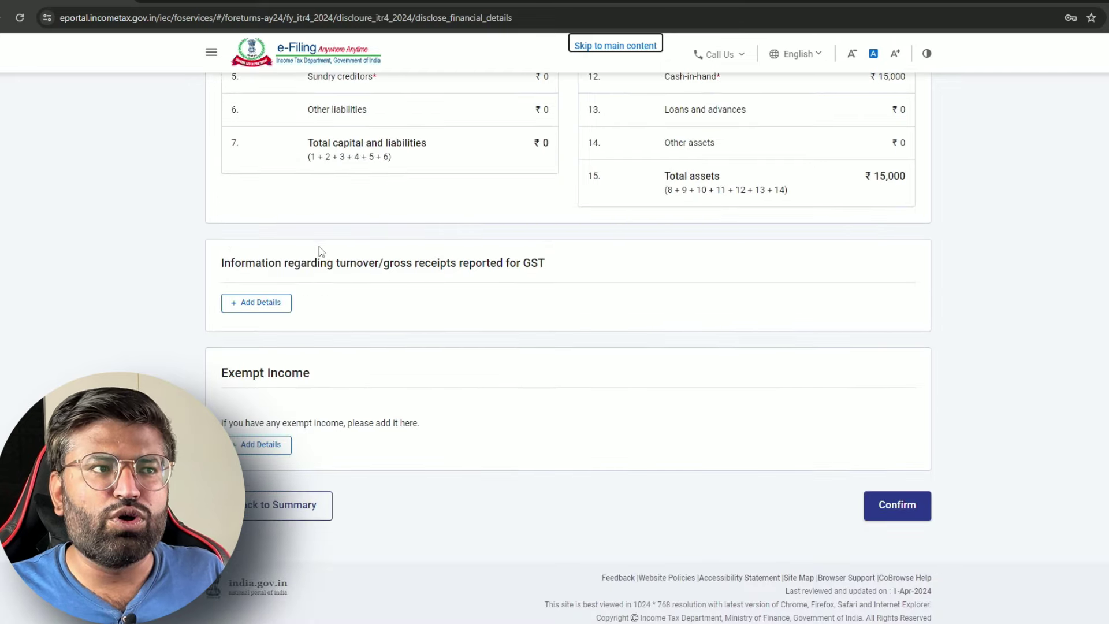
Add an 'Any Other' exempt income entry 'GIFT from Parents' of ₹1,00,000
click(261, 446)
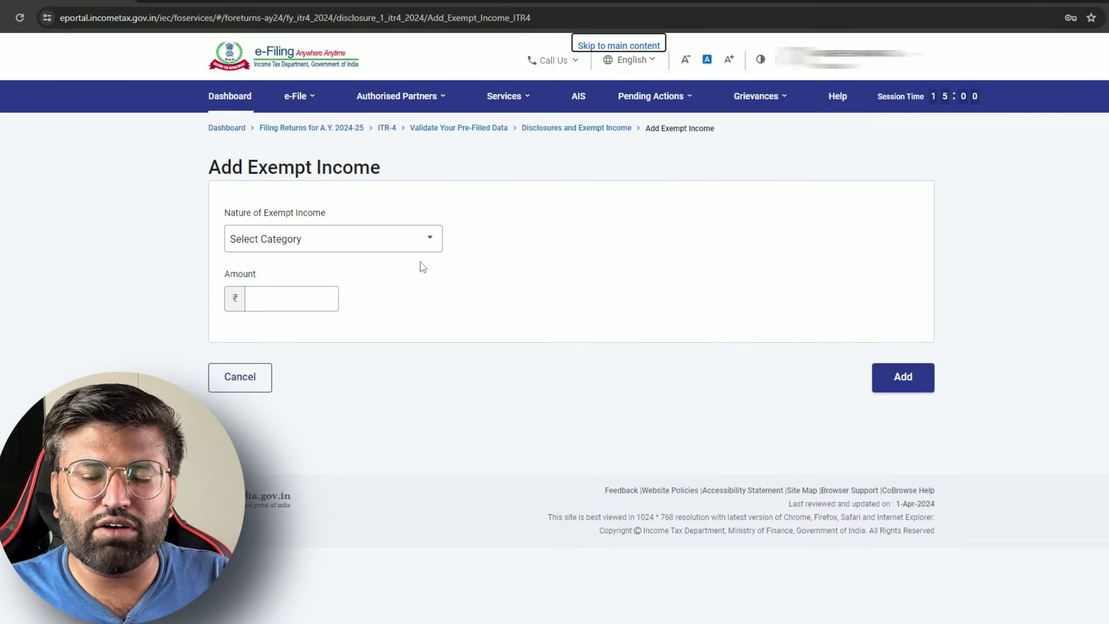
click(426, 250)
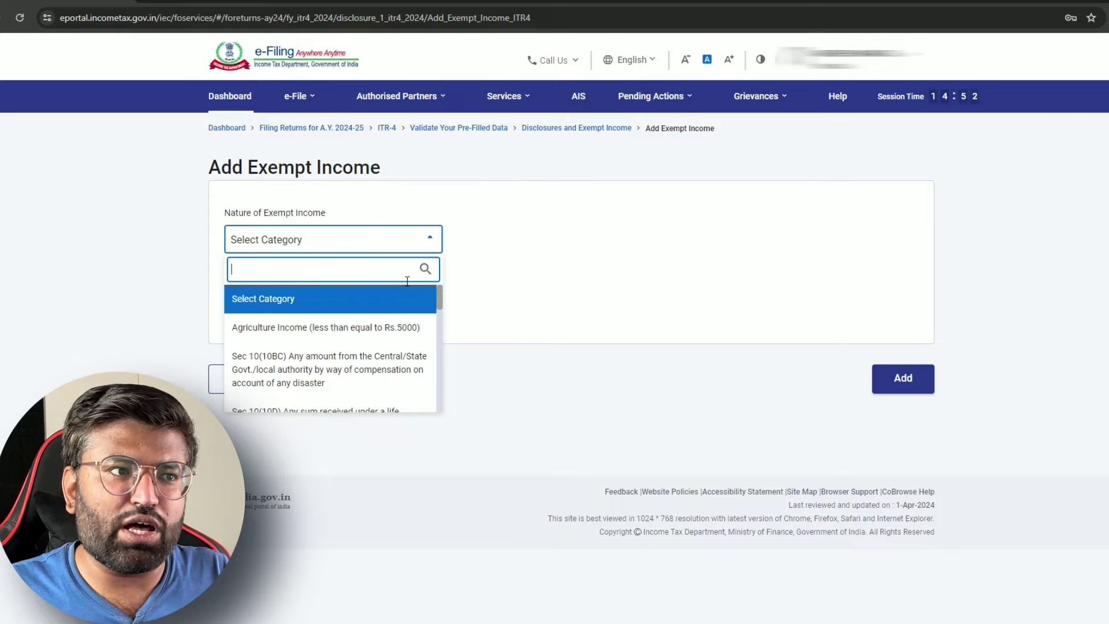
scroll(347, 347, down, 10)
click(335, 388)
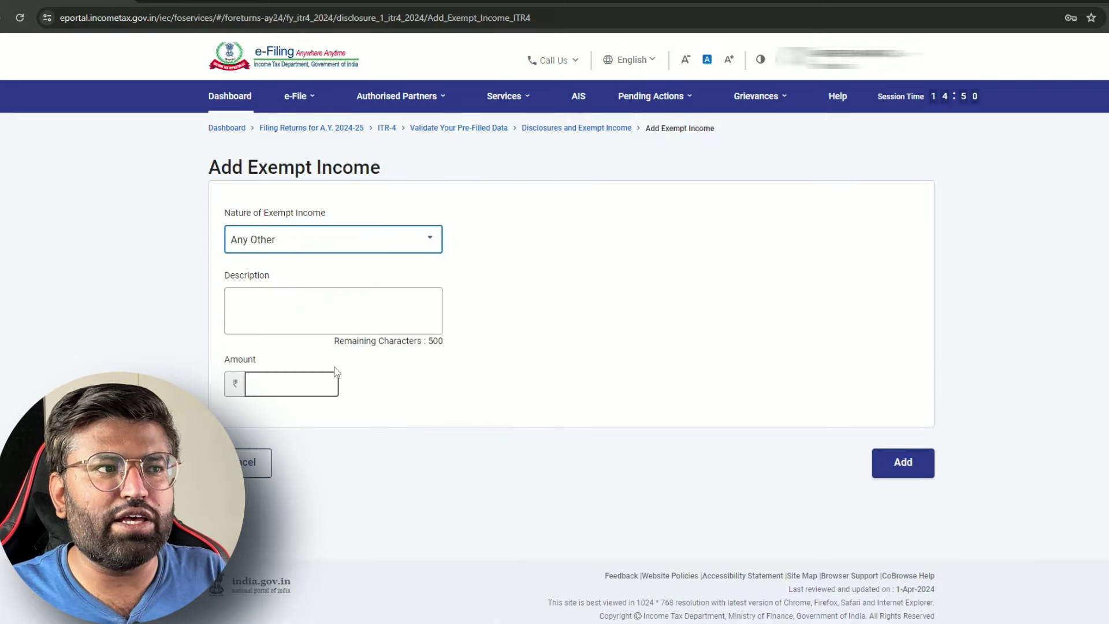
click(325, 295)
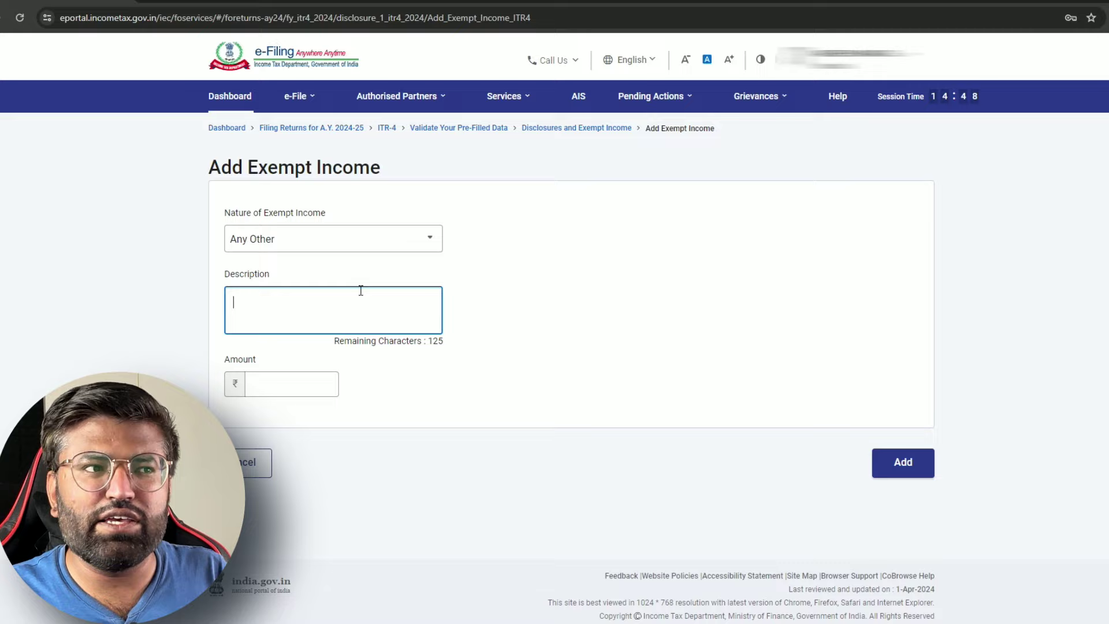
text(GIFT)
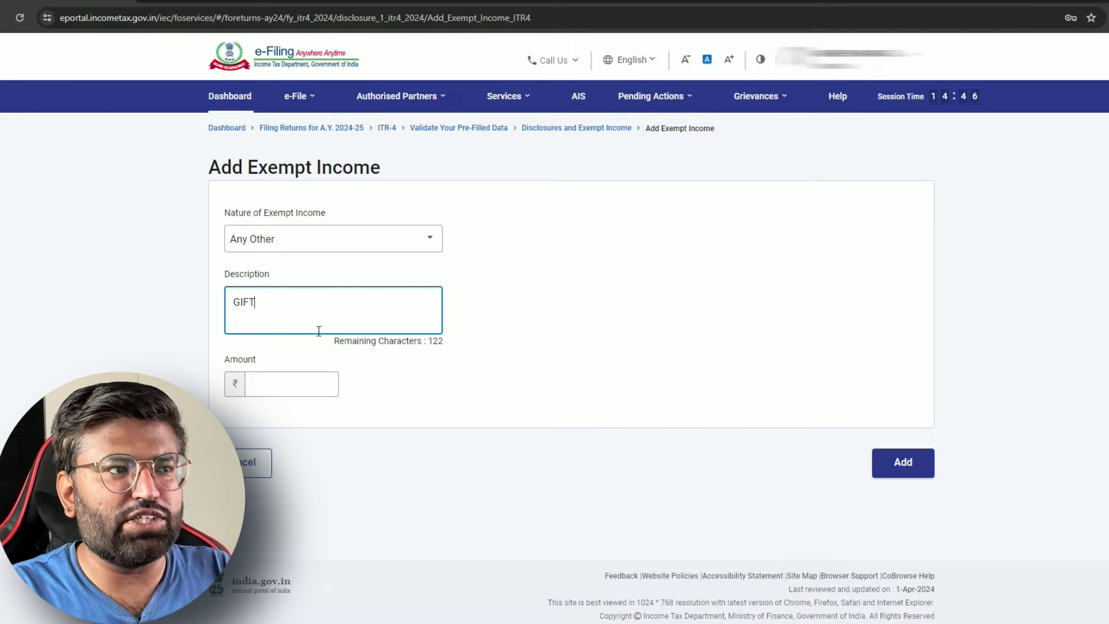
text( from)
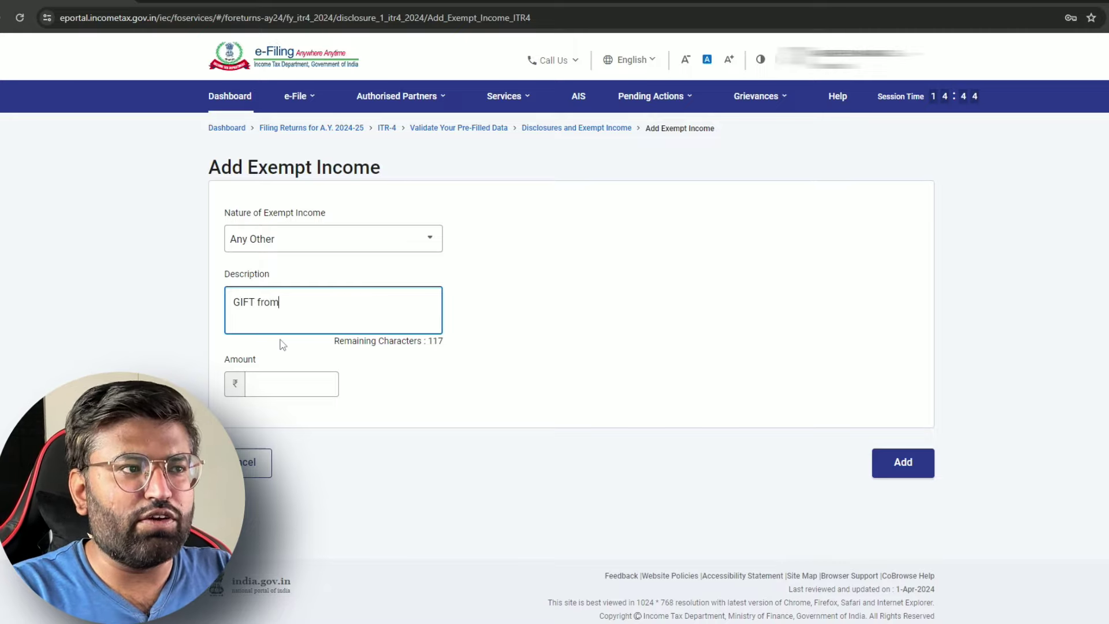
text( Parents)
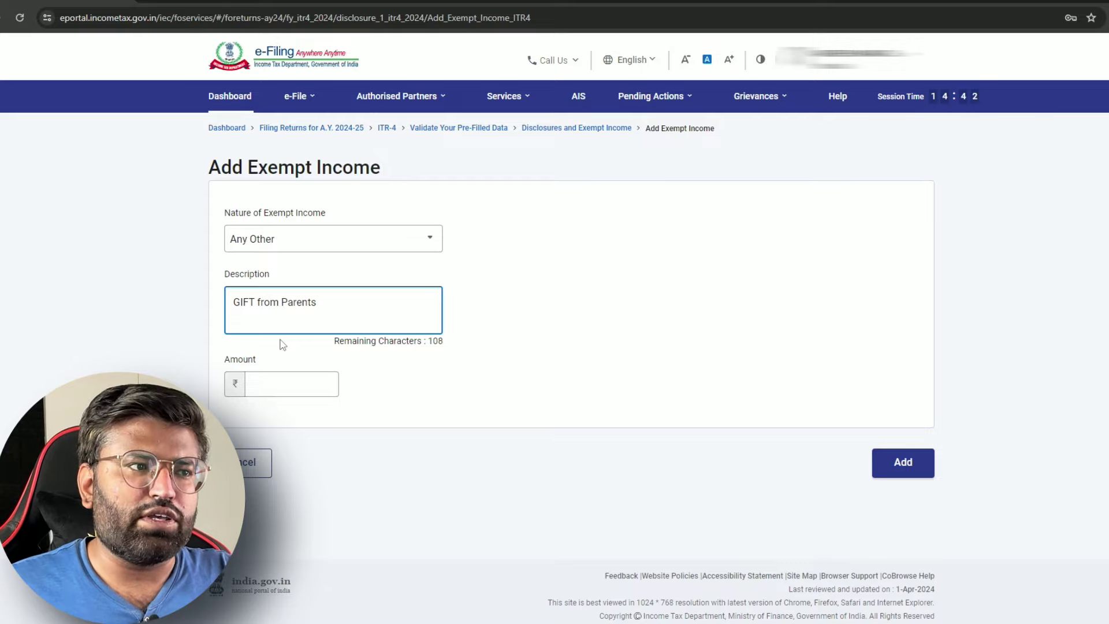
click(309, 375)
text(1,00,)
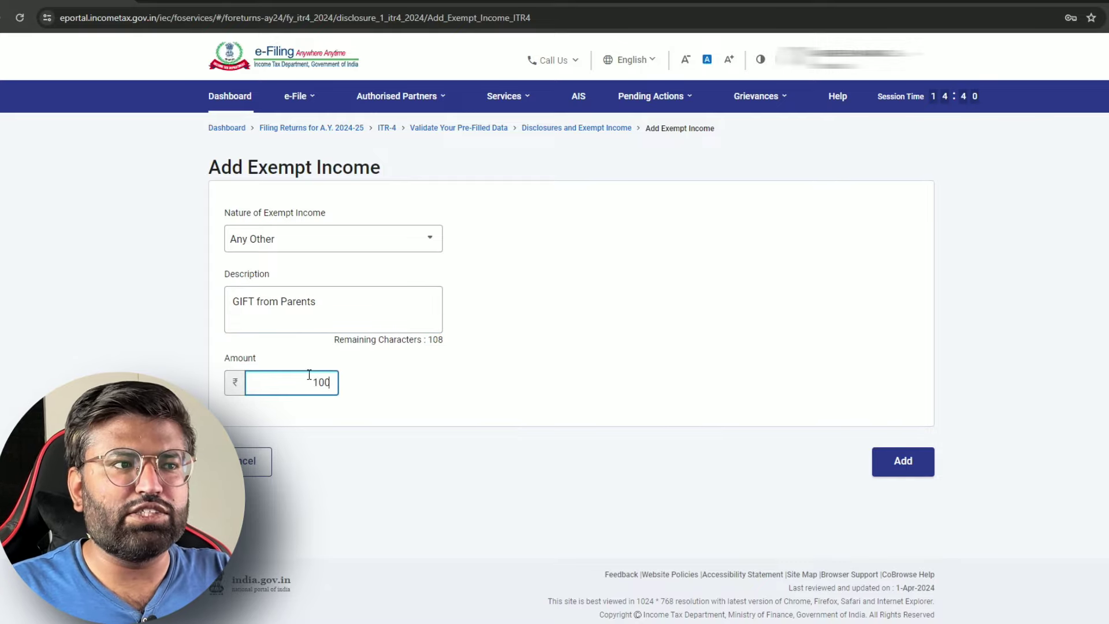
text(000)
click(525, 419)
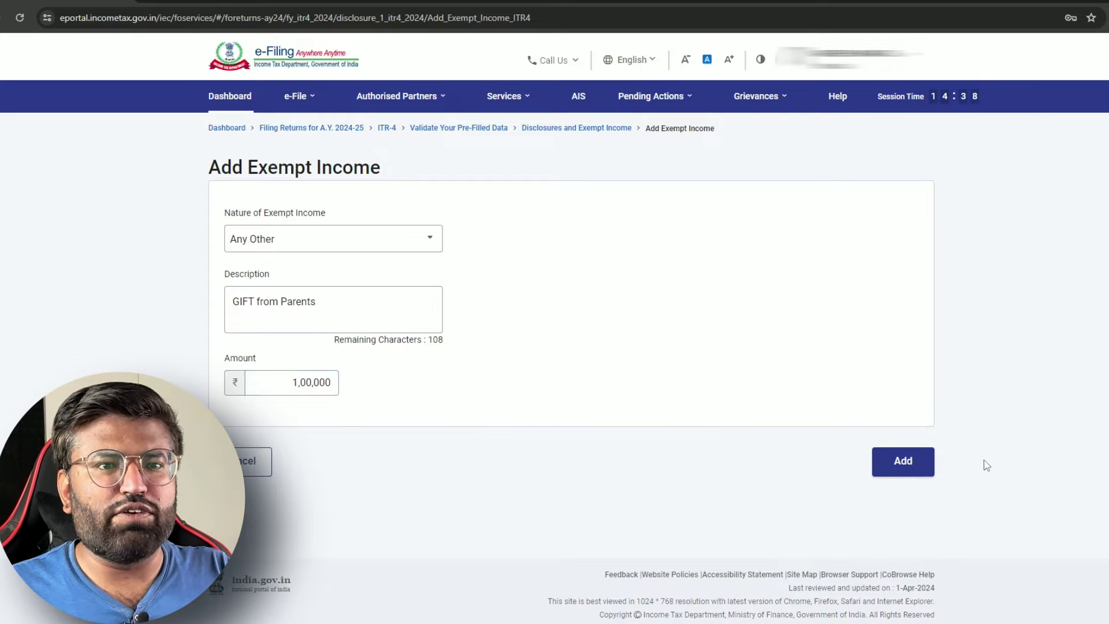
Save the gift entry and confirm the Disclosures and Exempt Income section
click(903, 462)
scroll(866, 456, down, 10)
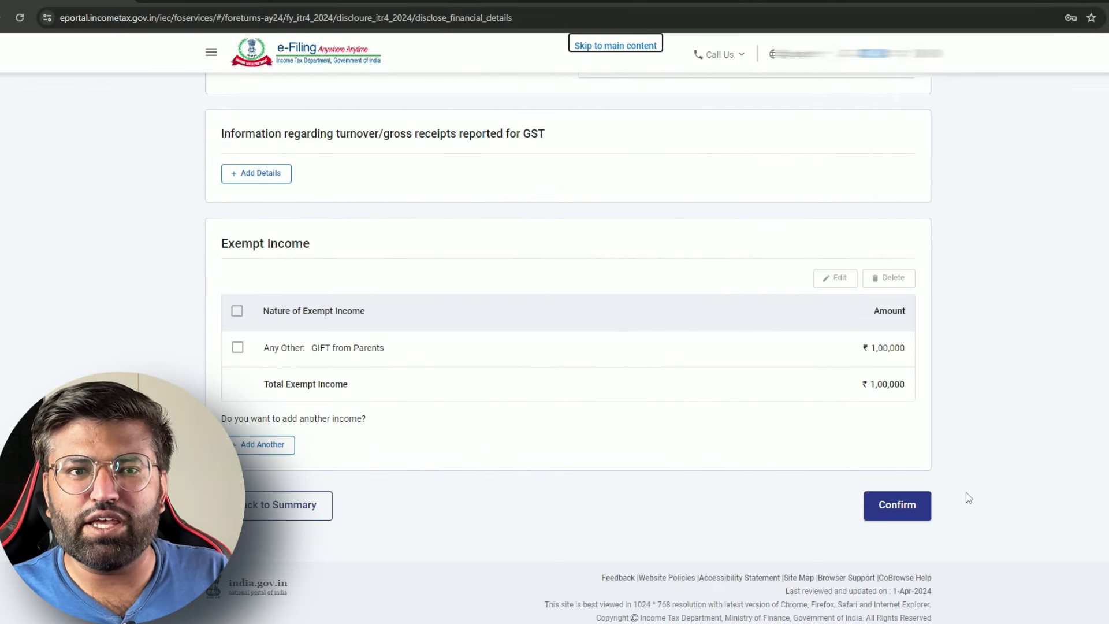
click(904, 513)
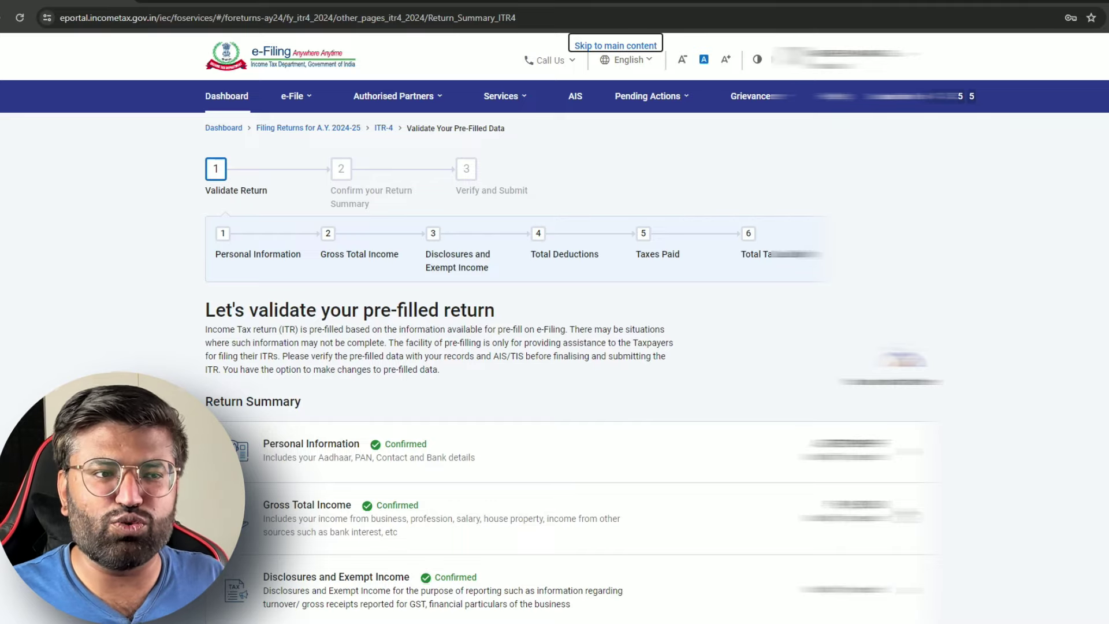
scroll(426, 313, down, 7)
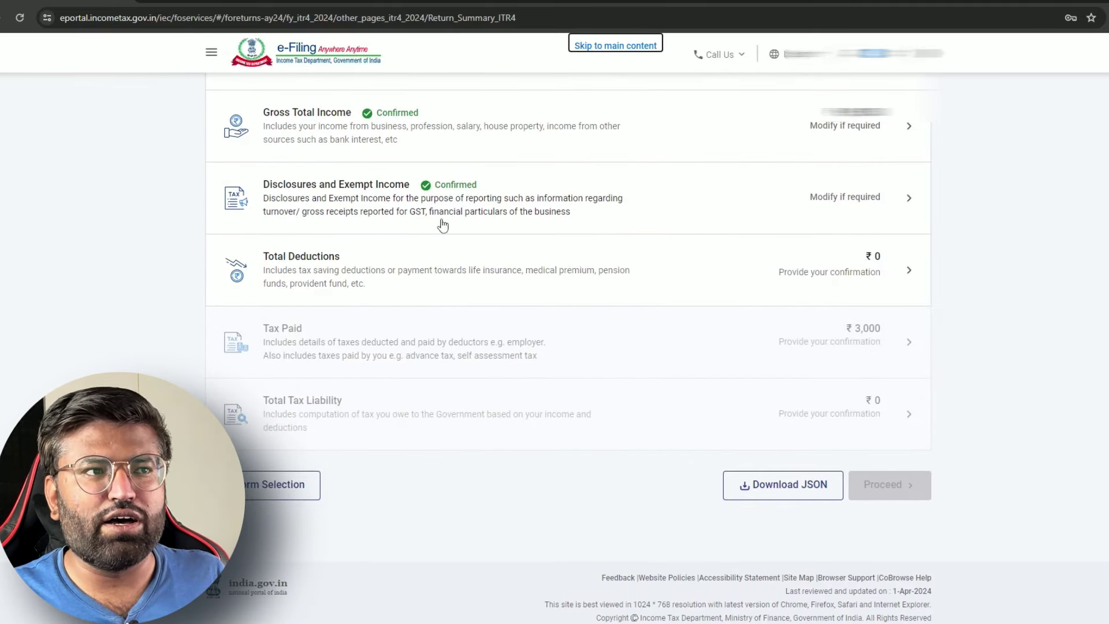
Answer No to 80CCD(2), skip the remaining deduction questions and confirm ₹0 deductions
click(535, 255)
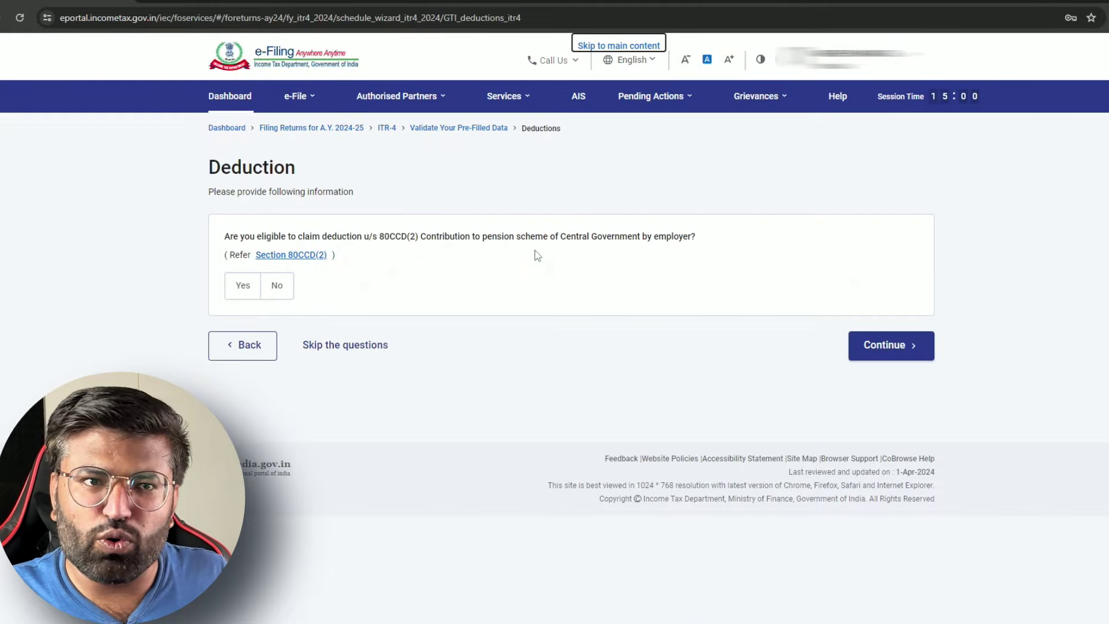
click(277, 289)
click(365, 348)
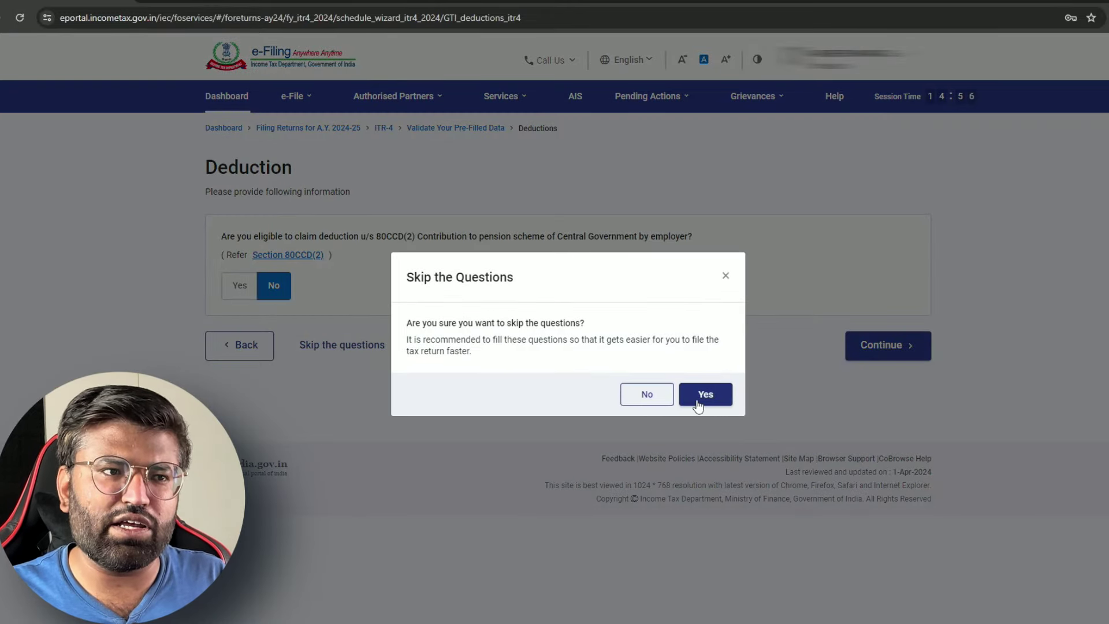
click(704, 395)
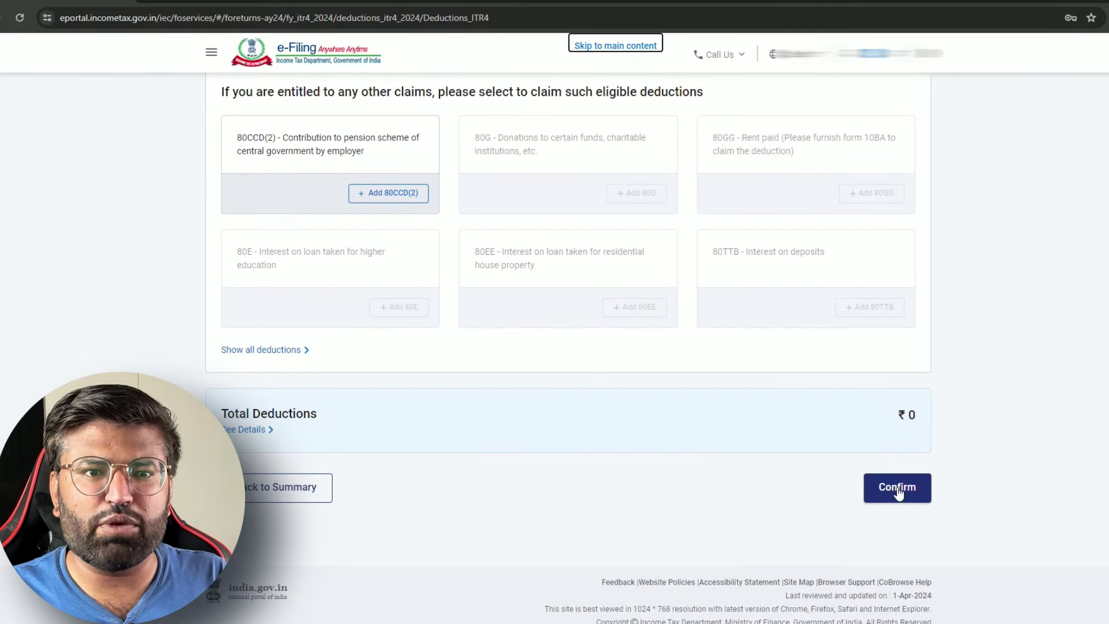
click(898, 487)
scroll(586, 381, down, 5)
scroll(586, 383, down, 1)
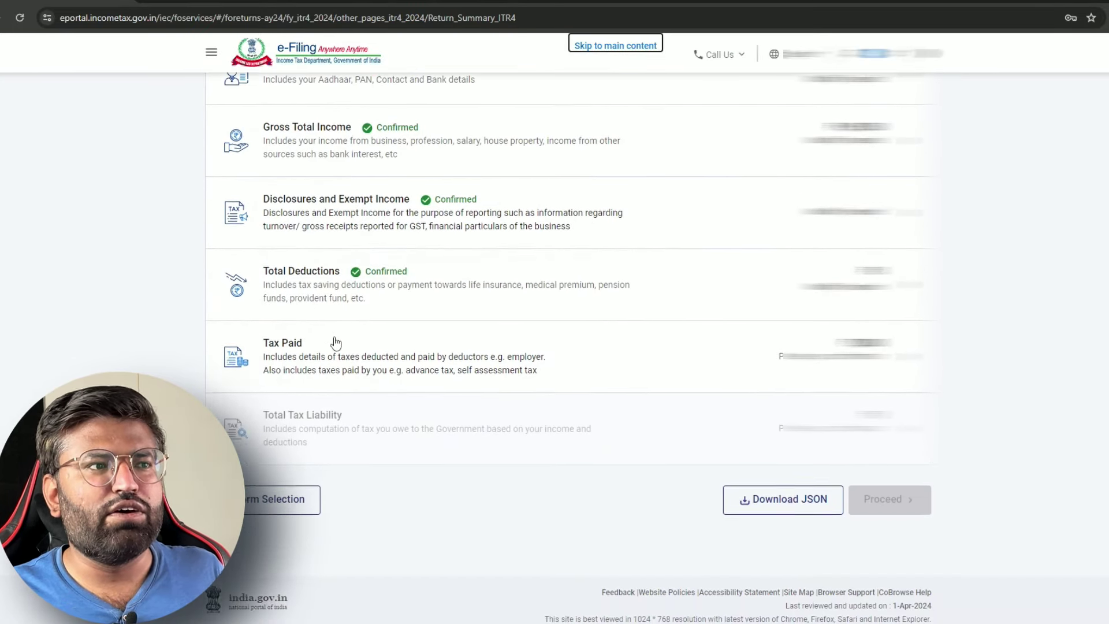
Review the TDS details and confirm taxes paid of ₹3,000
click(428, 337)
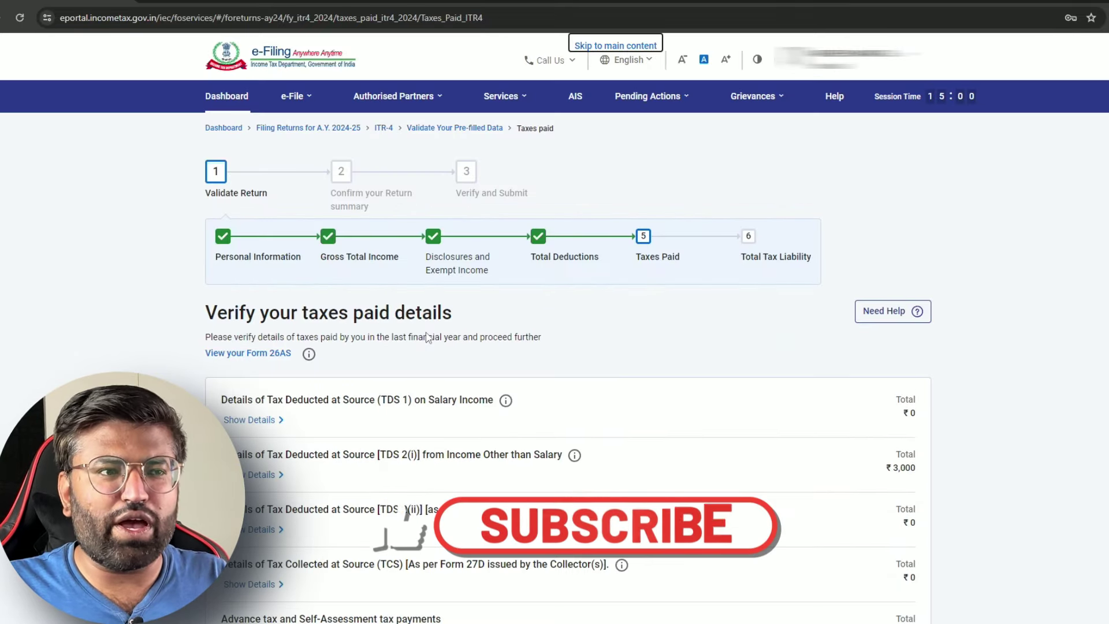
scroll(528, 351, down, 4)
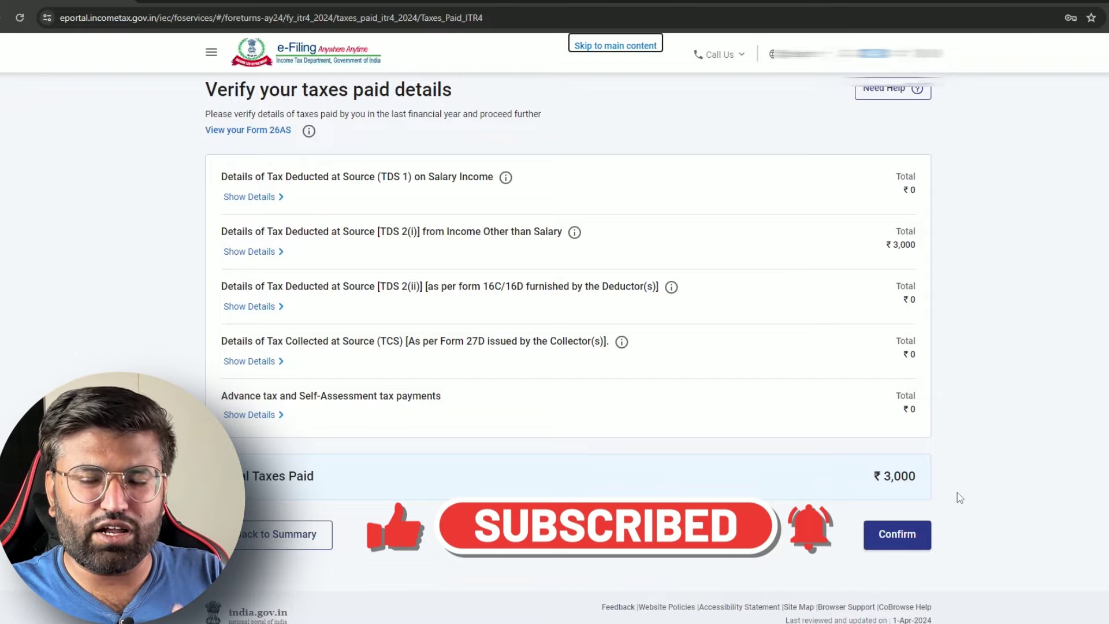
click(910, 541)
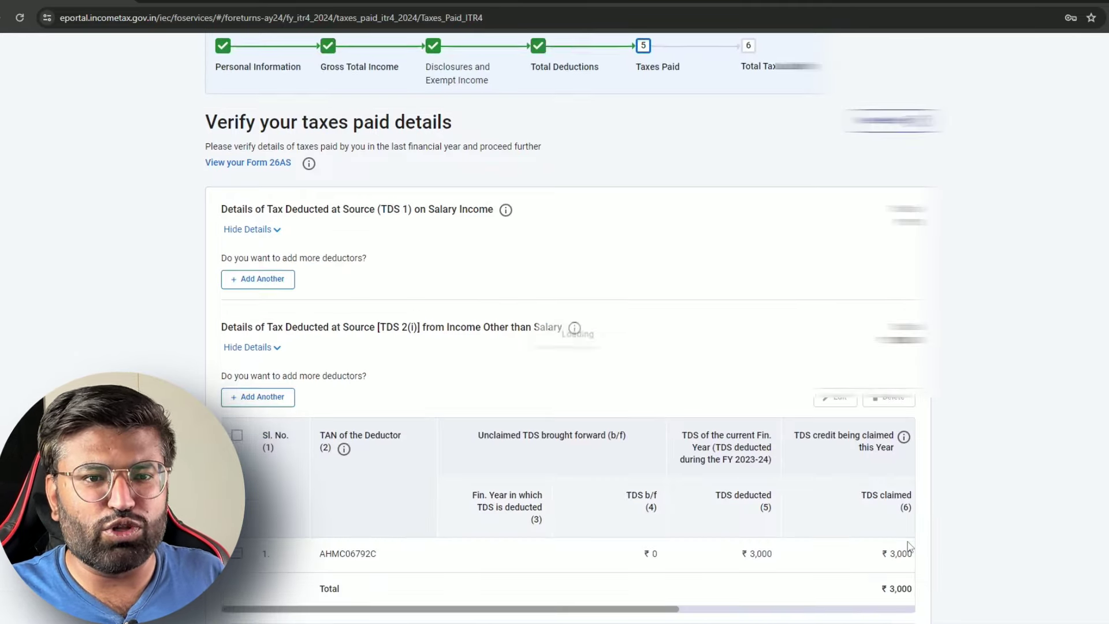
scroll(733, 364, down, 6)
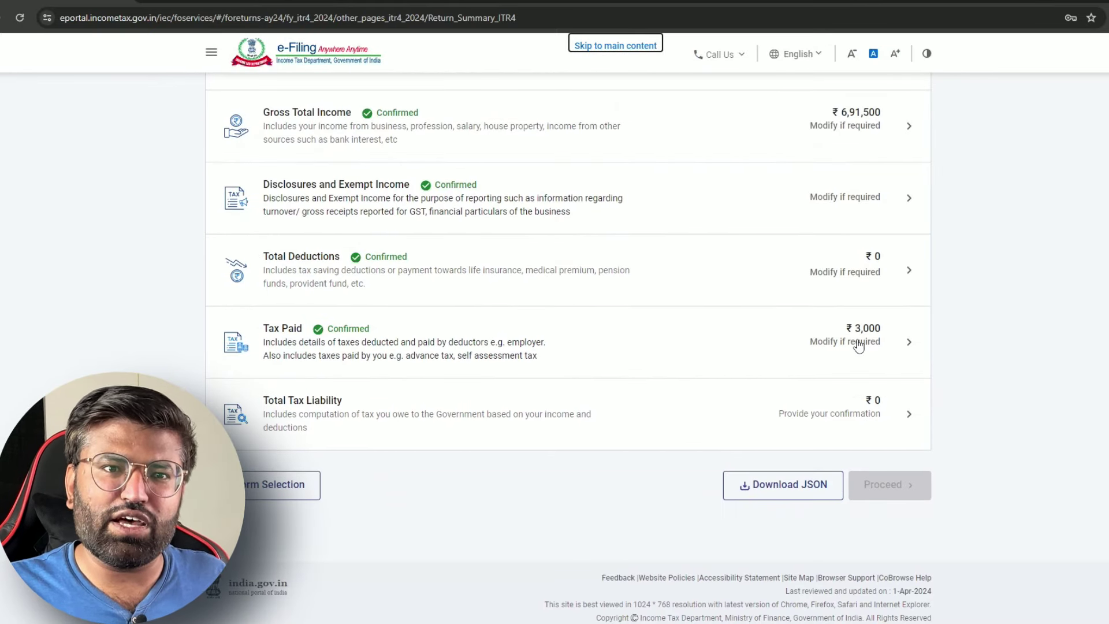
Review the ₹0 total tax liability after the 87A rebate and confirm it
click(448, 419)
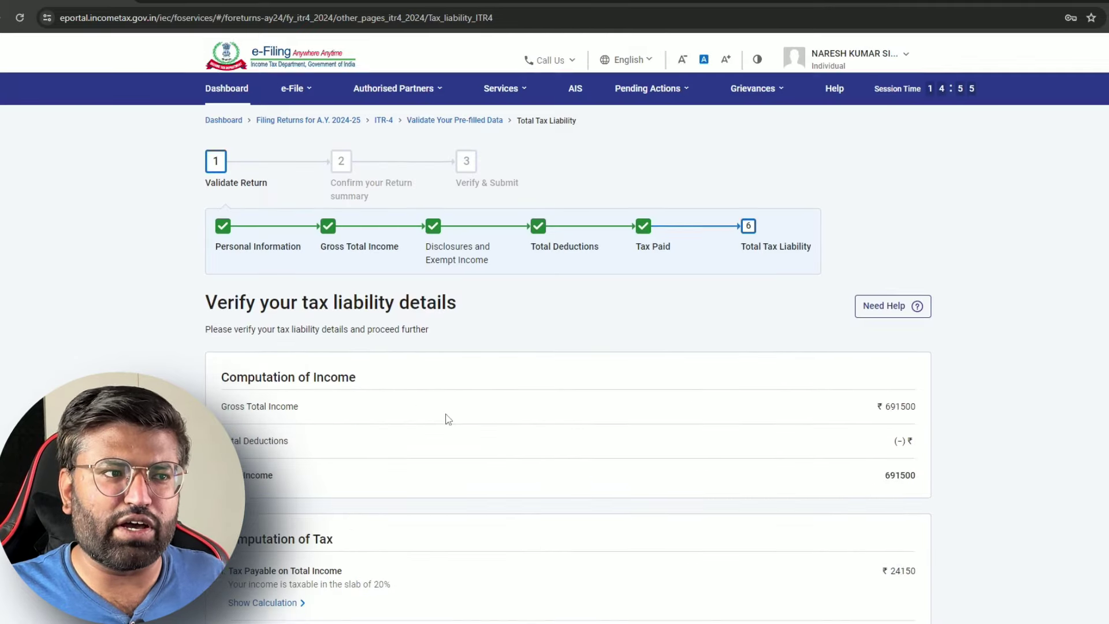
scroll(614, 287, down, 5)
scroll(404, 220, down, 10)
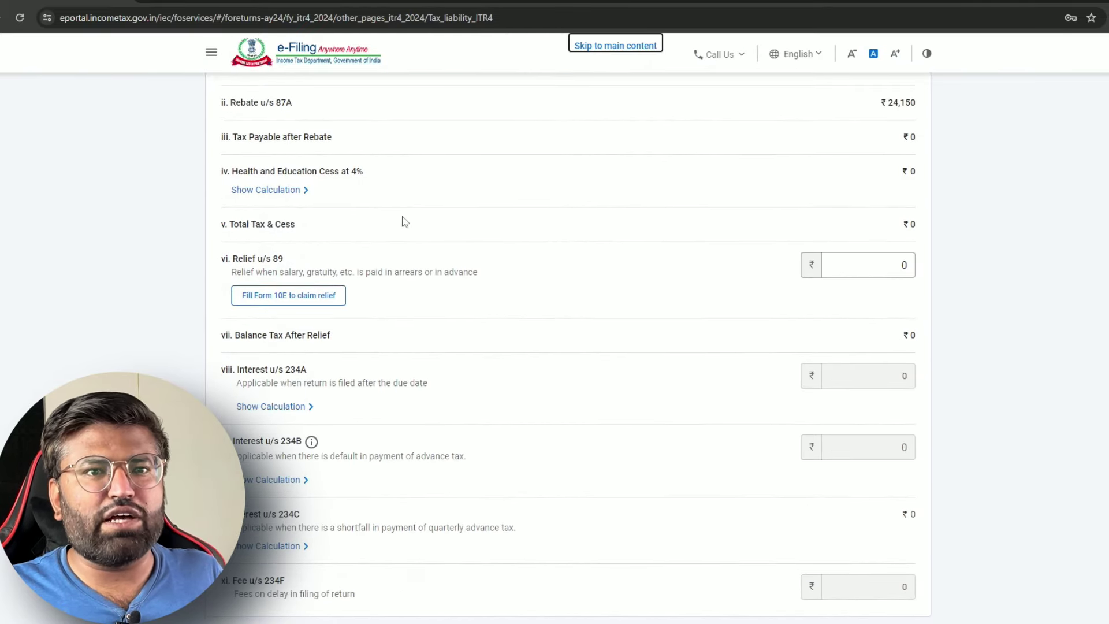
scroll(931, 328, up, 9)
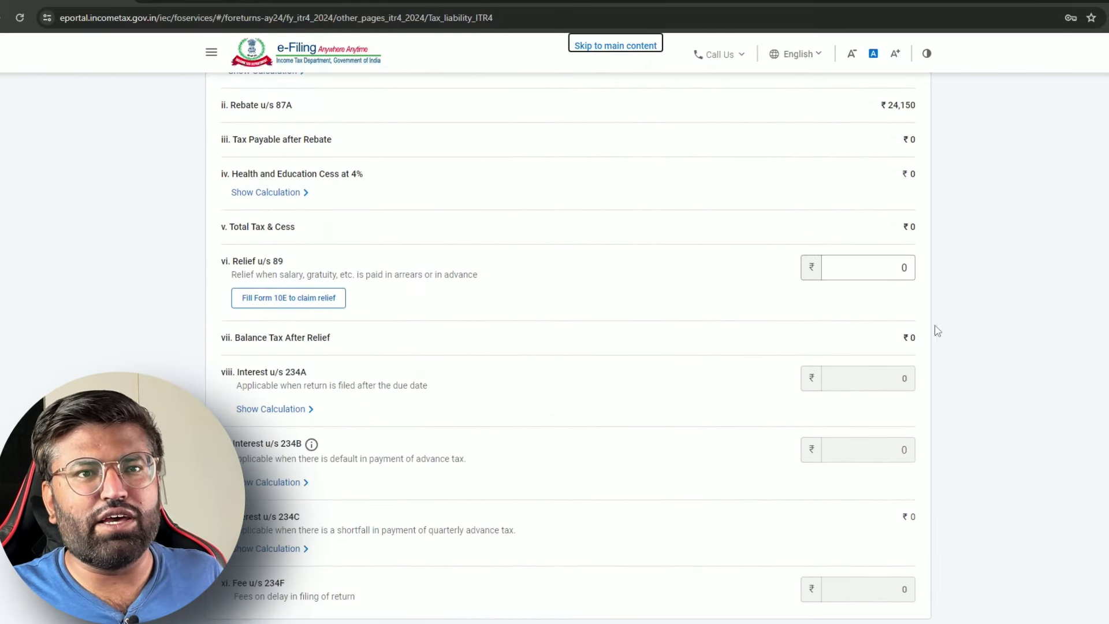
click(887, 199)
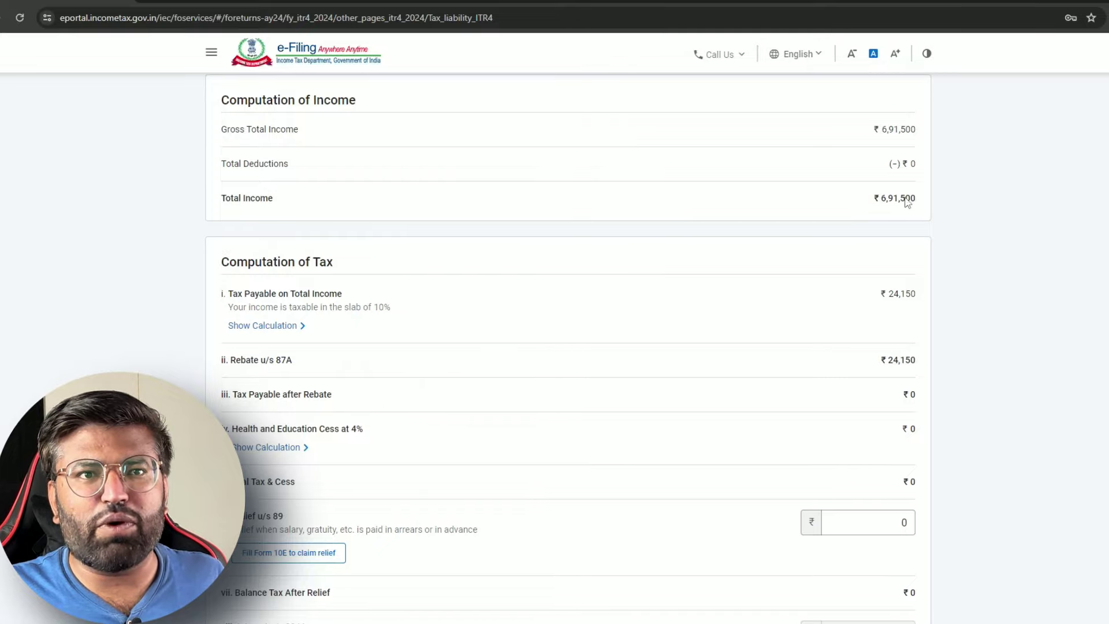
scroll(894, 265, down, 9)
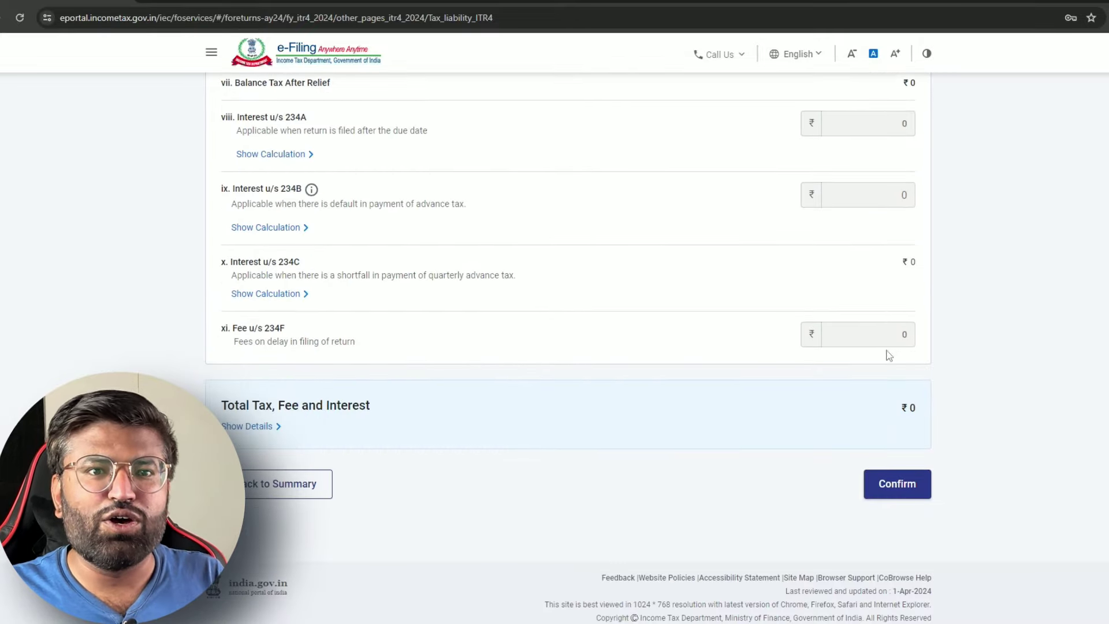
click(908, 495)
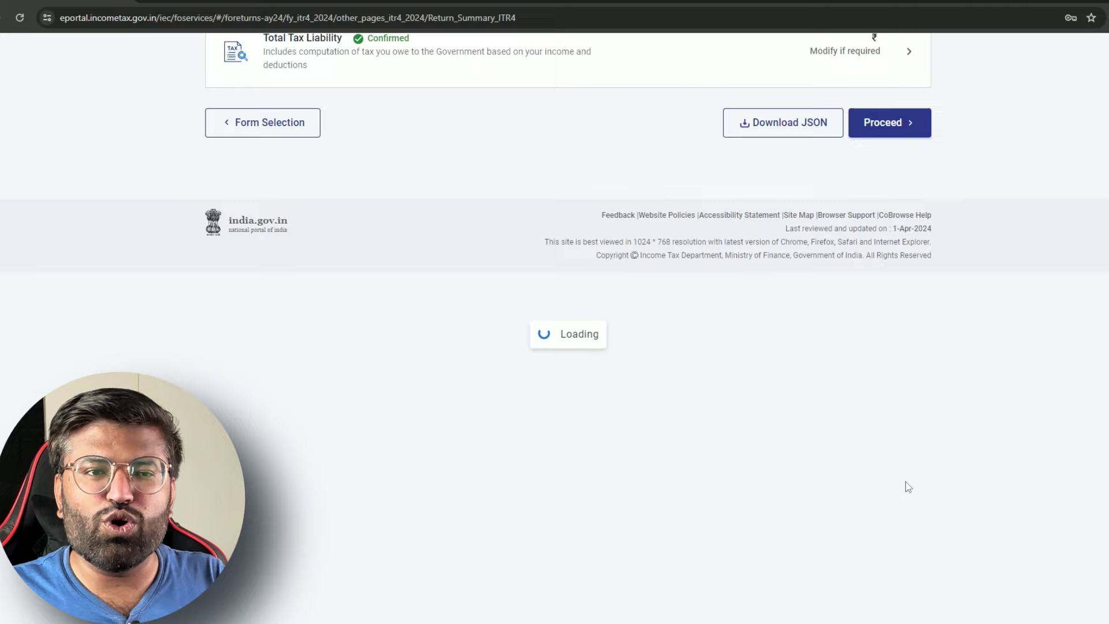
scroll(595, 401, down, 5)
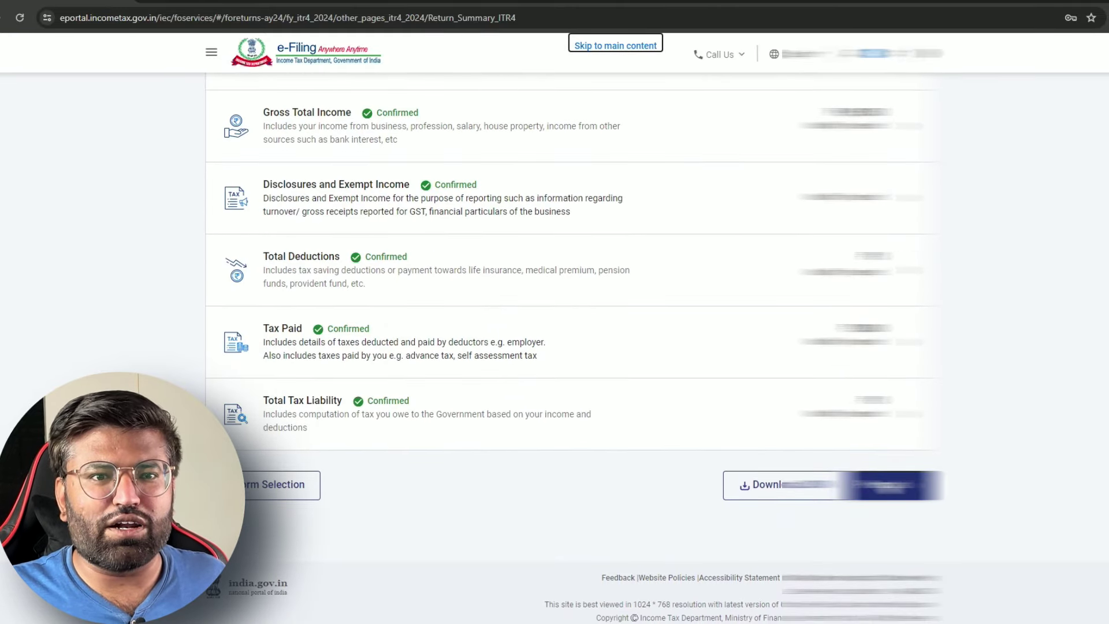
Proceed from the Return Summary to the Tax Summary and check the ₹3,000 refund
click(893, 486)
scroll(554, 398, down, 5)
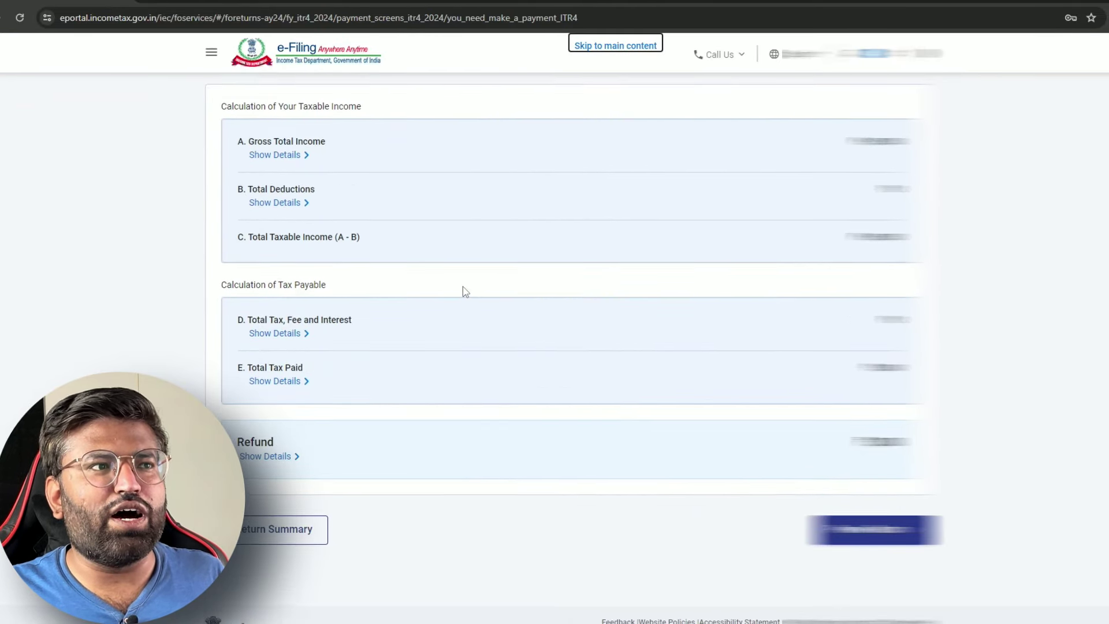
scroll(463, 289, up, 5)
drag(207, 245, 520, 245)
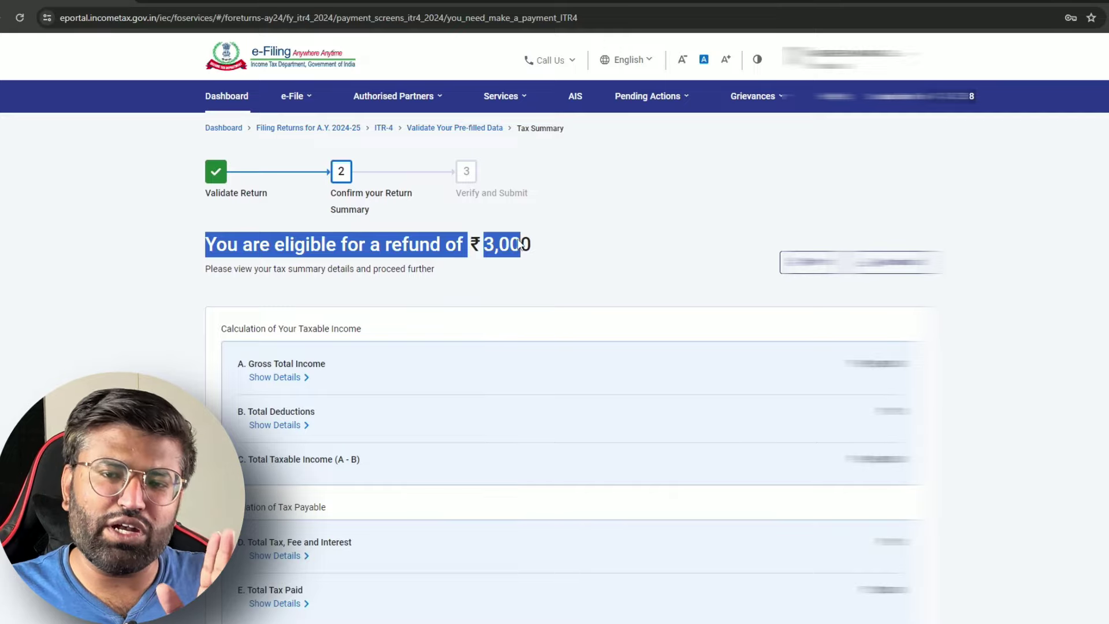
click(638, 244)
Continue from the Tax Summary to the ITR-4 preview-and-submit page with its declaration
scroll(679, 267, down, 4)
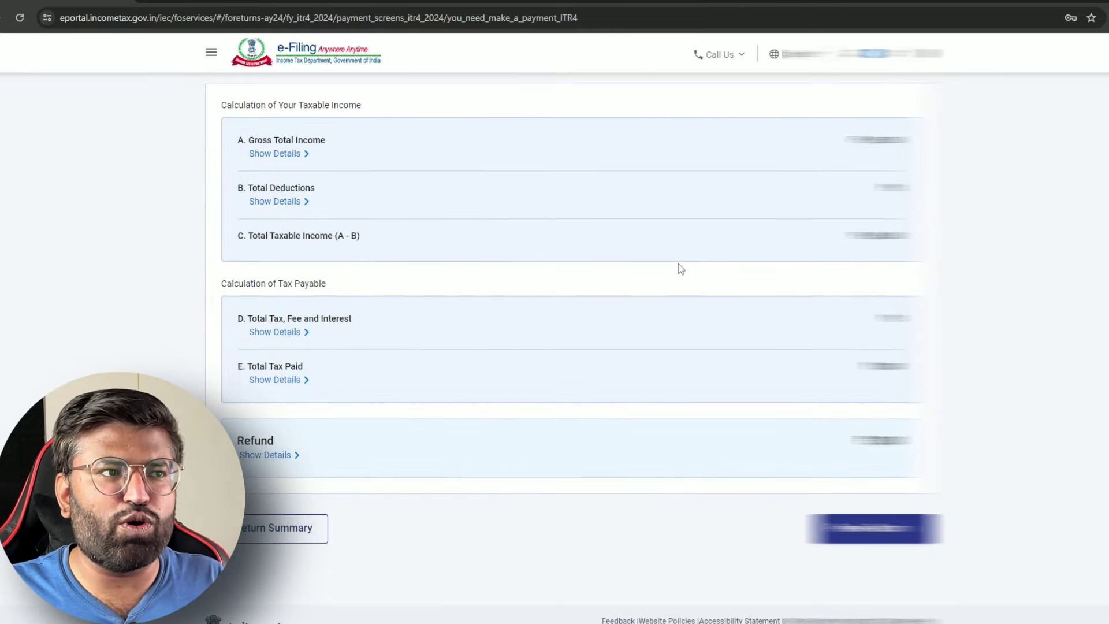
scroll(681, 269, down, 1)
click(875, 485)
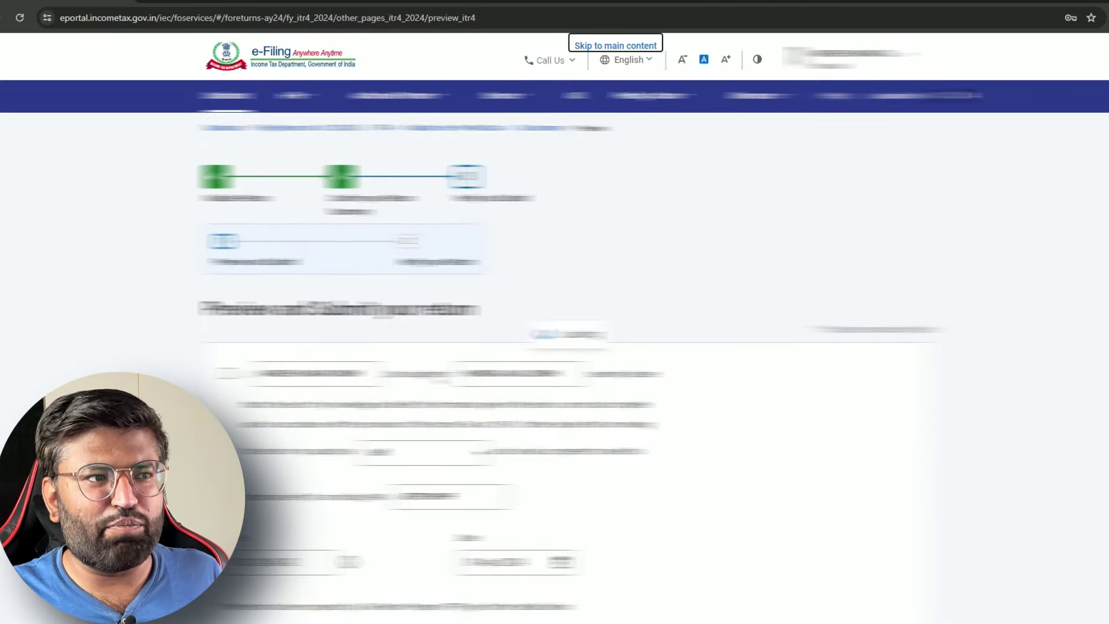
scroll(554, 347, down, 4)
scroll(555, 347, down, 3)
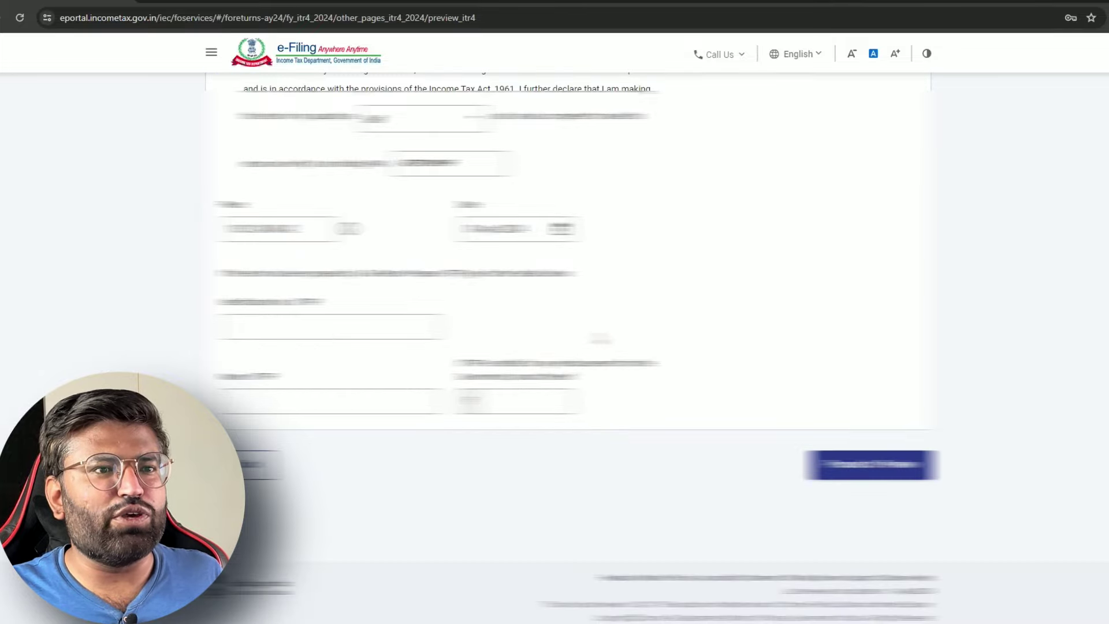
Load Preview and Submit Return and review its schedules down to the Verification declaration
click(871, 465)
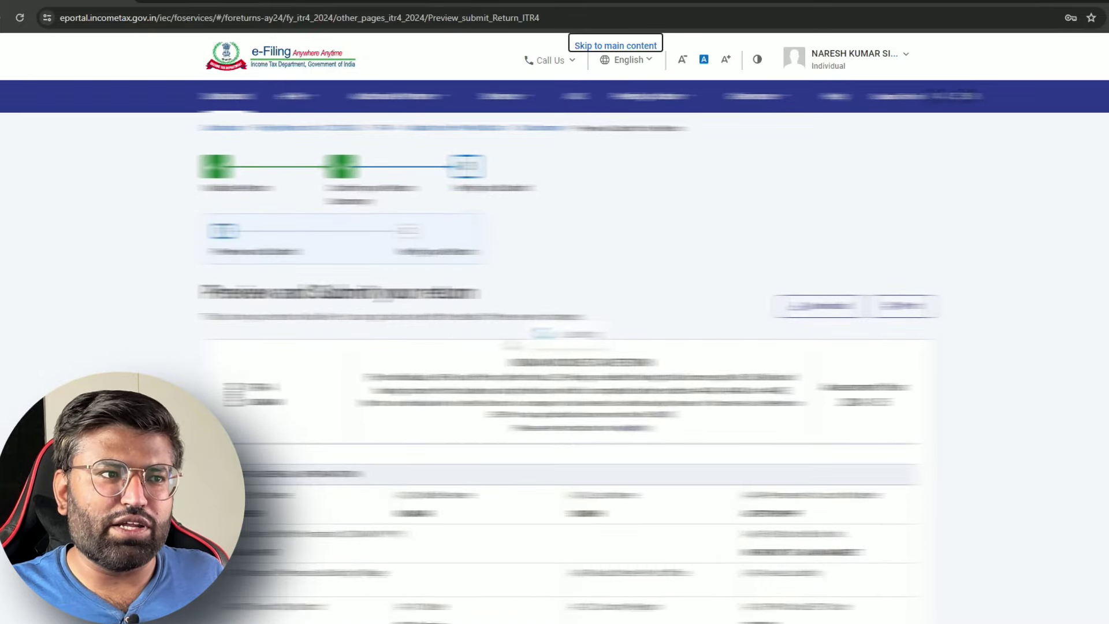
scroll(555, 346, down, 5)
scroll(555, 347, down, 3)
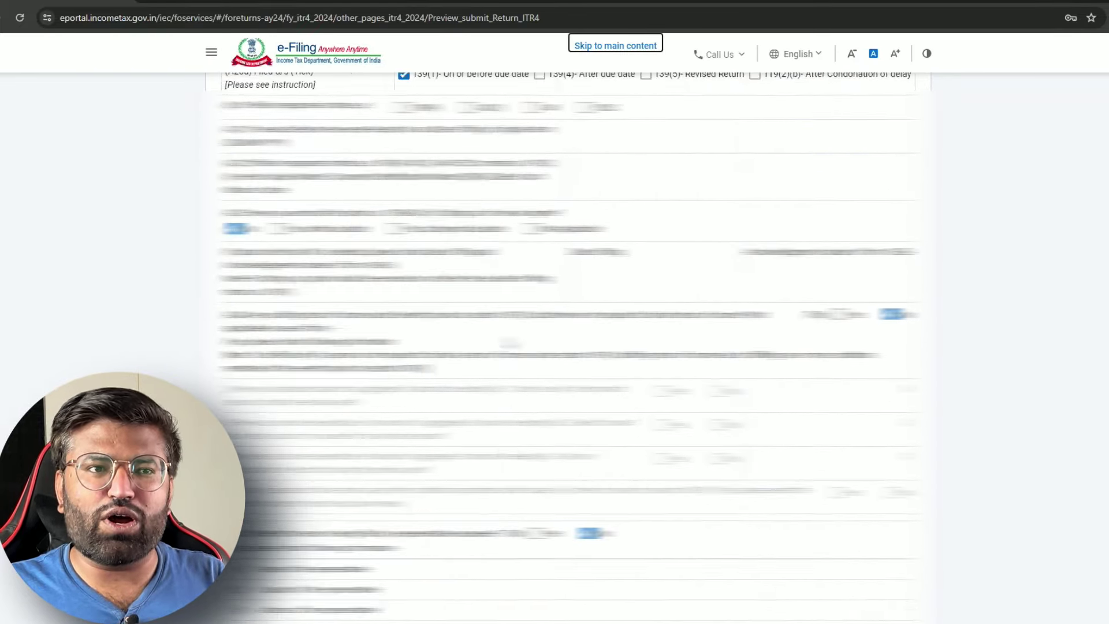
scroll(568, 341, down, 15)
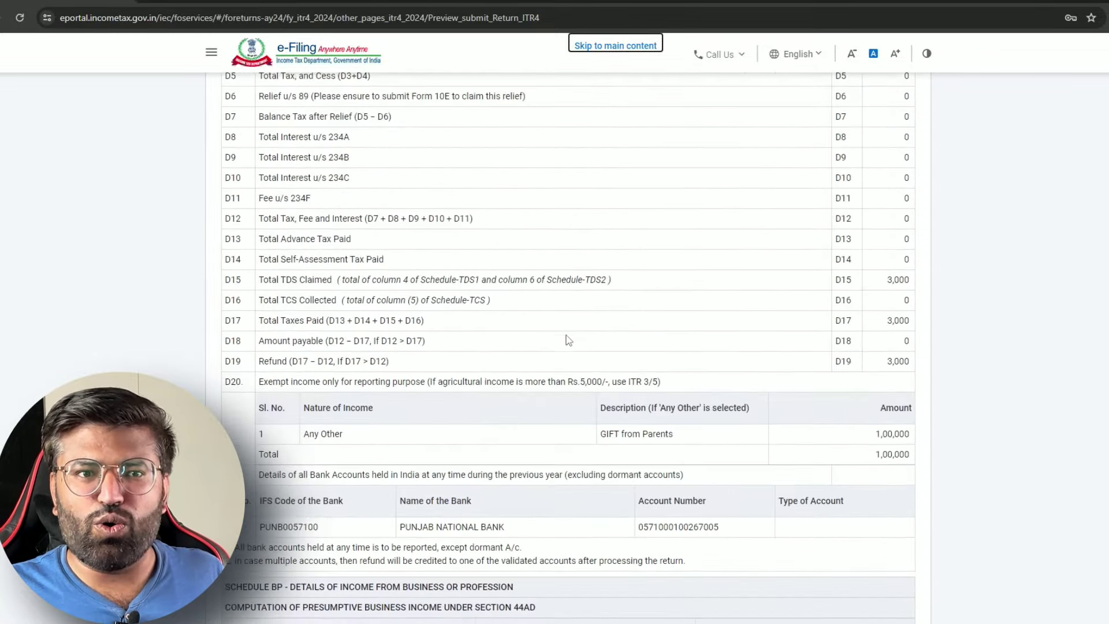
scroll(569, 340, down, 20)
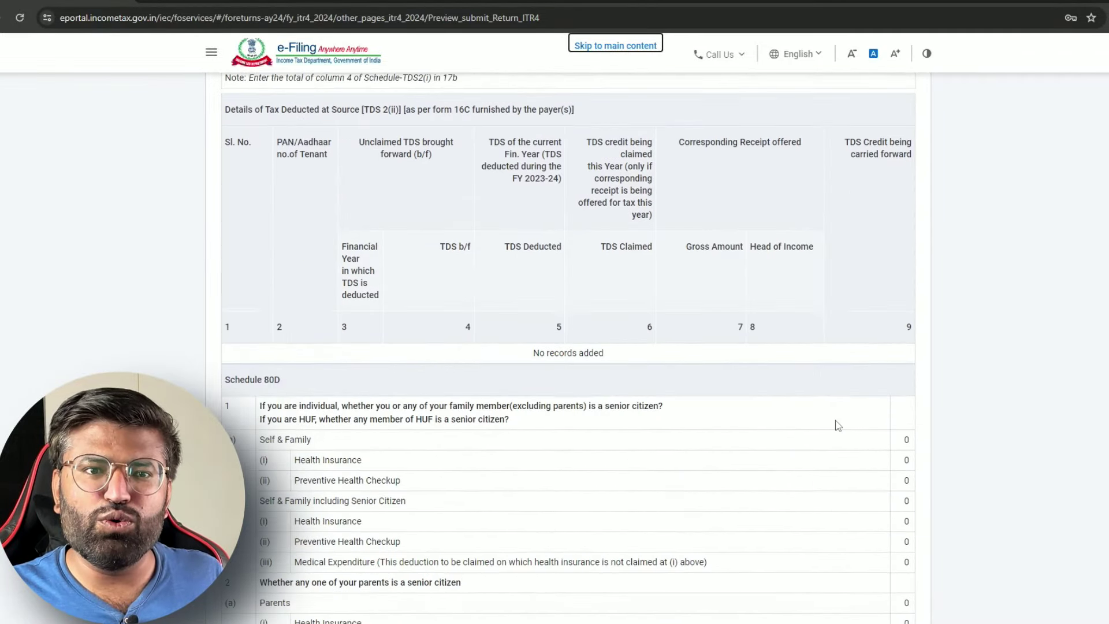
scroll(839, 426, down, 20)
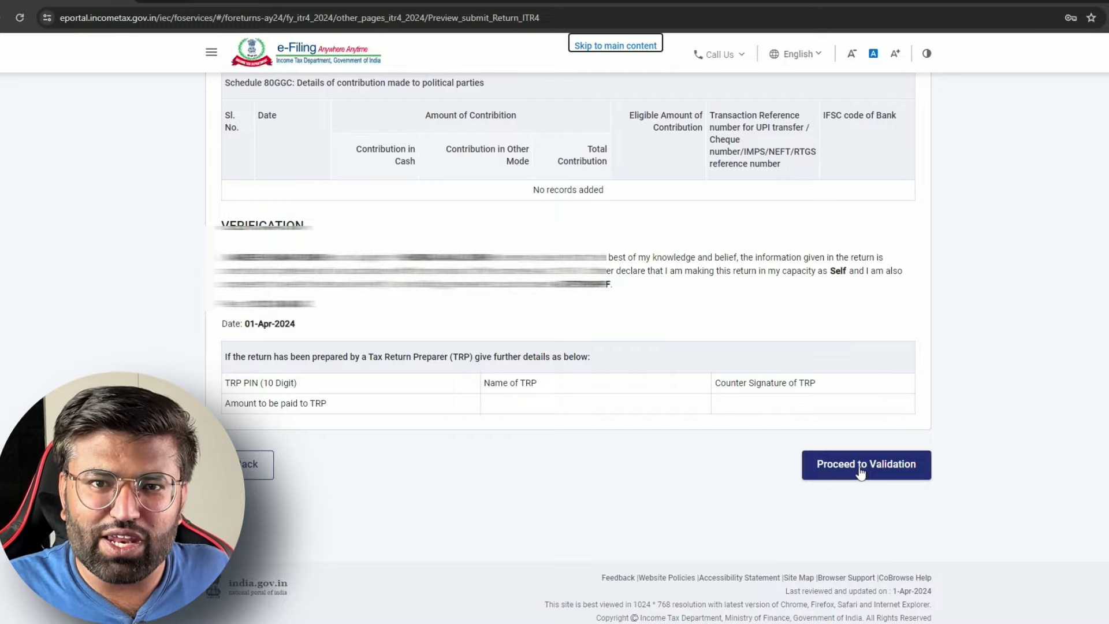
scroll(860, 469, up, 15)
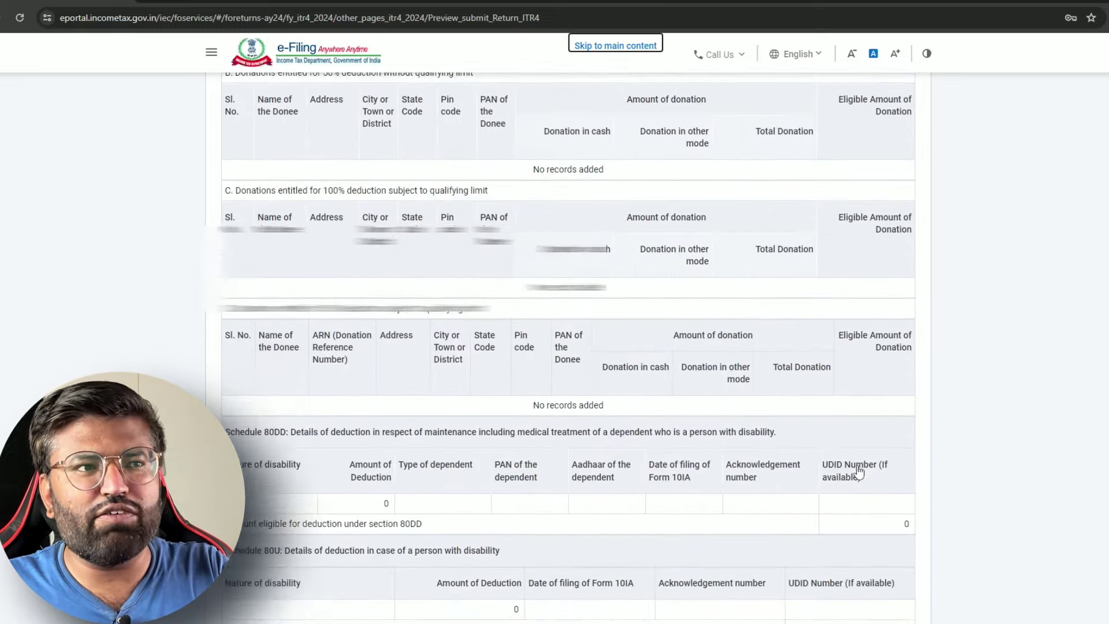
scroll(860, 462, down, 12)
scroll(859, 460, down, 5)
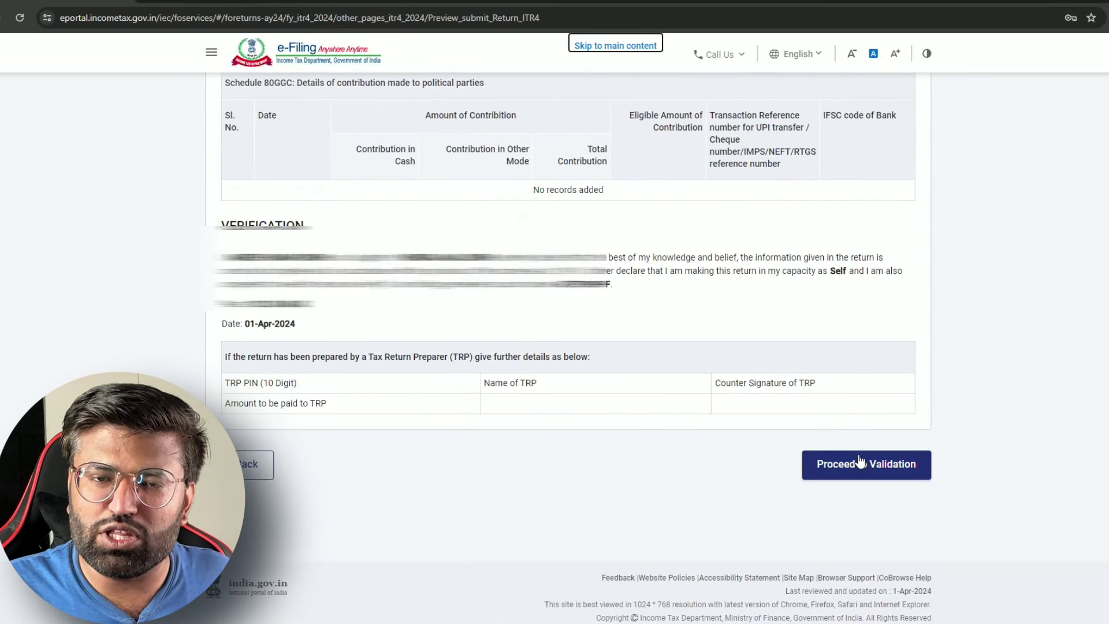
scroll(860, 457, up, 8)
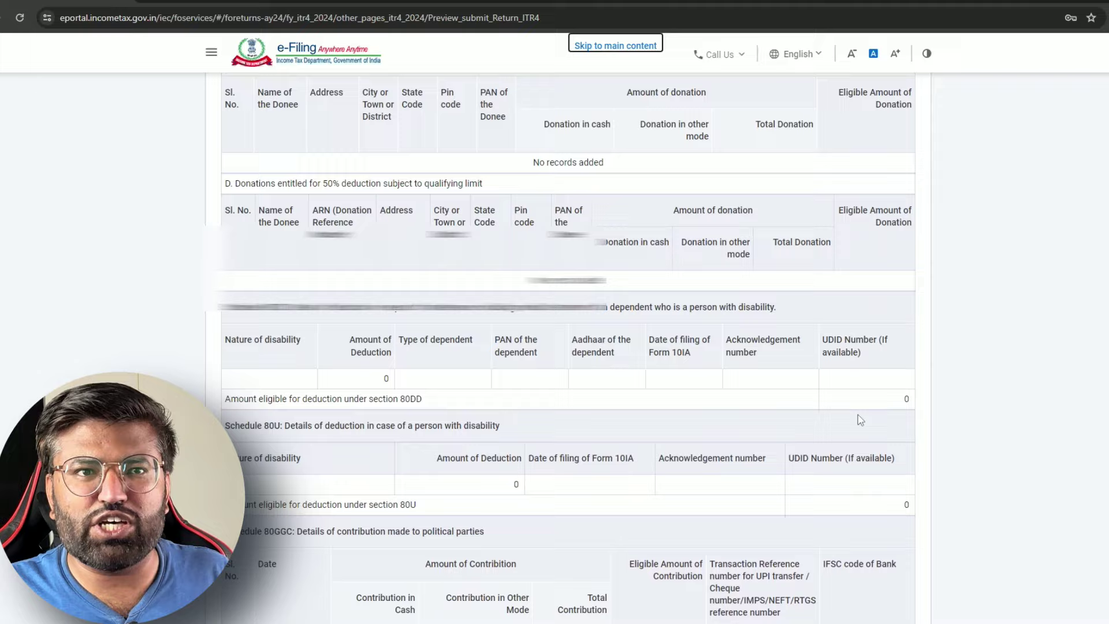
scroll(861, 420, down, 8)
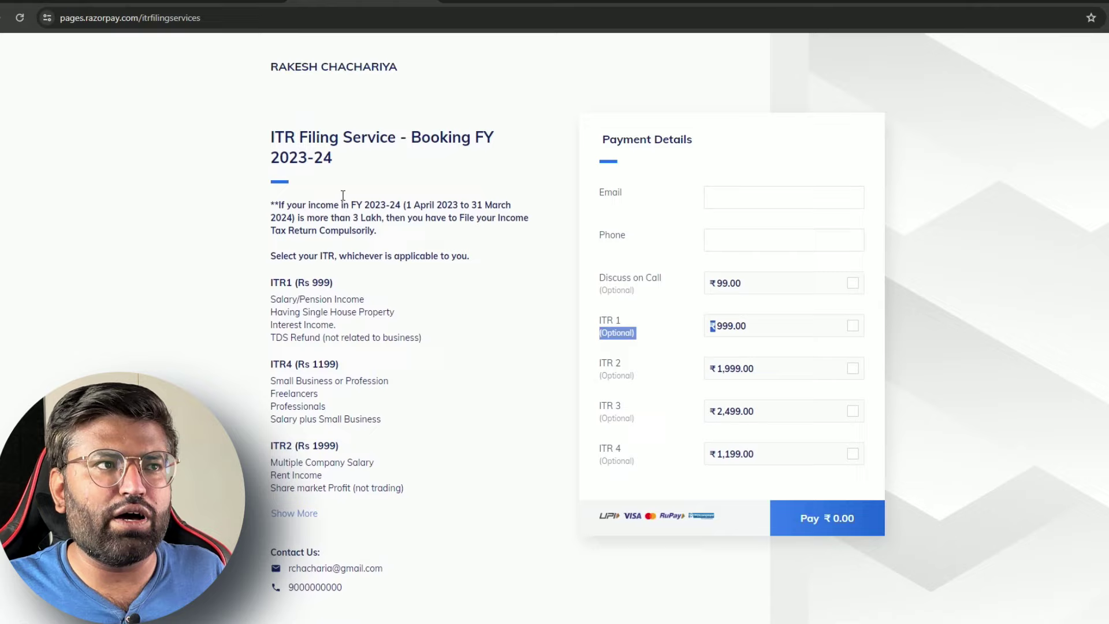
scroll(342, 195, up, 1)
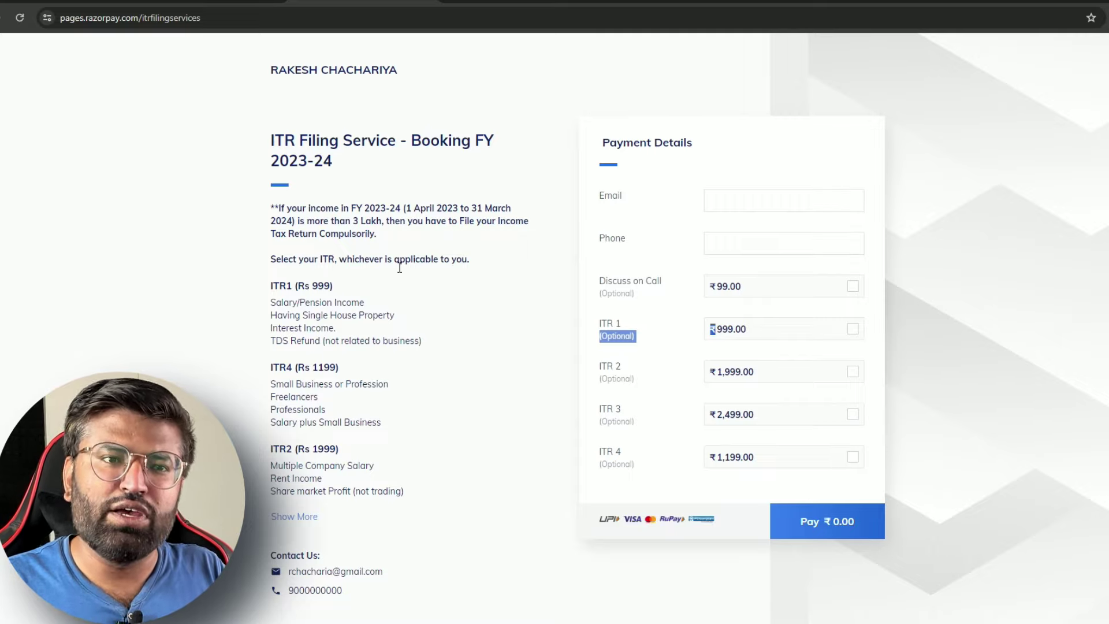
click(314, 368)
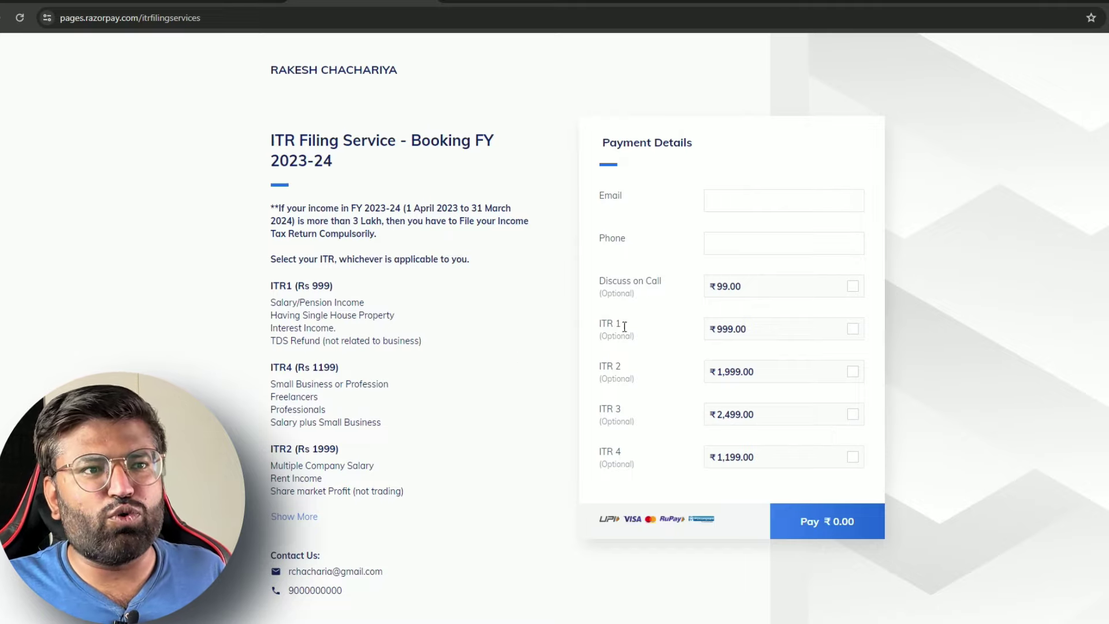
drag(636, 330, 602, 326)
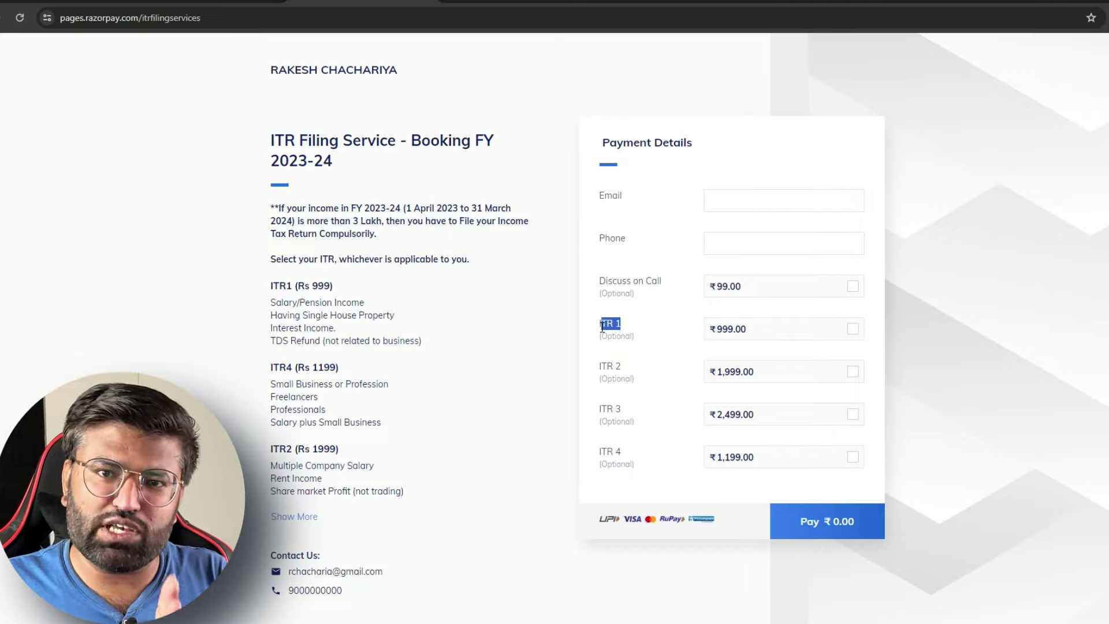
click(854, 330)
click(853, 331)
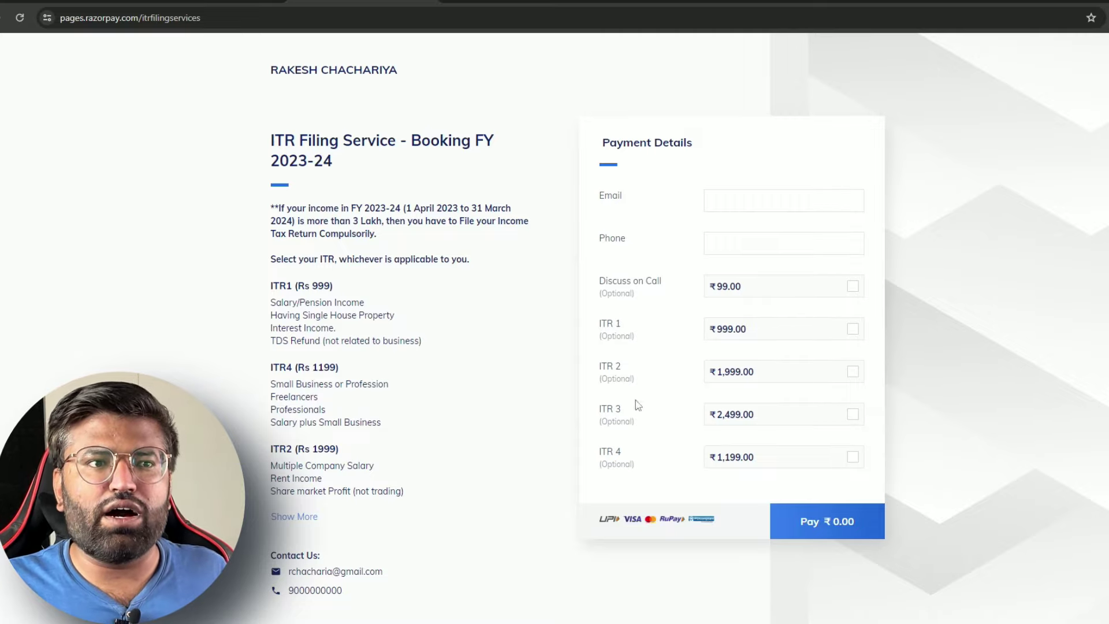
click(853, 459)
click(853, 460)
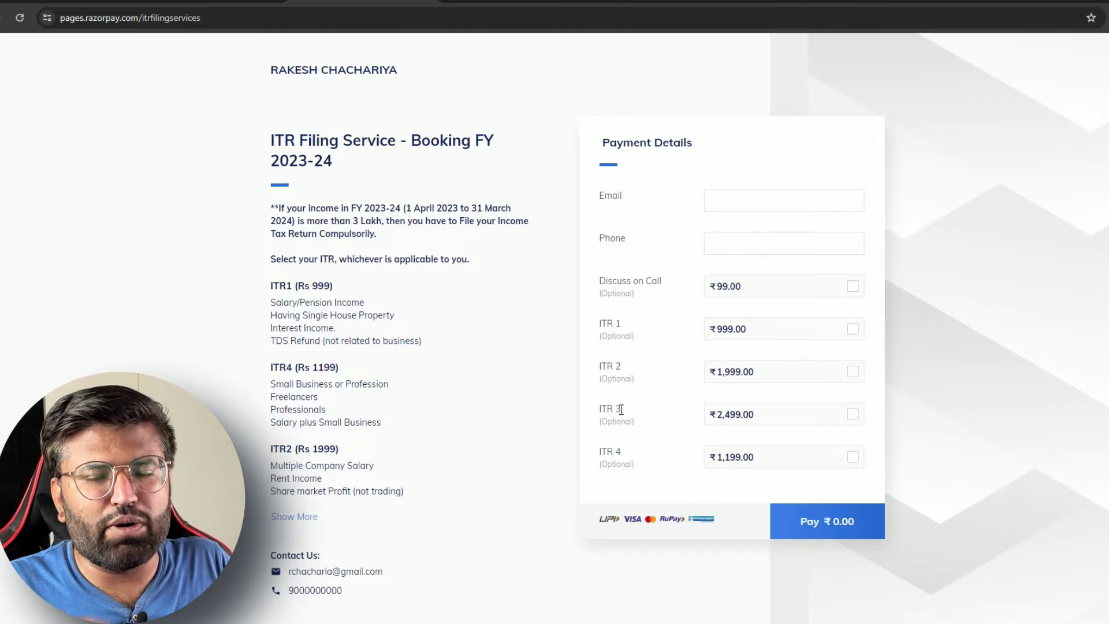
scroll(289, 416, down, 3)
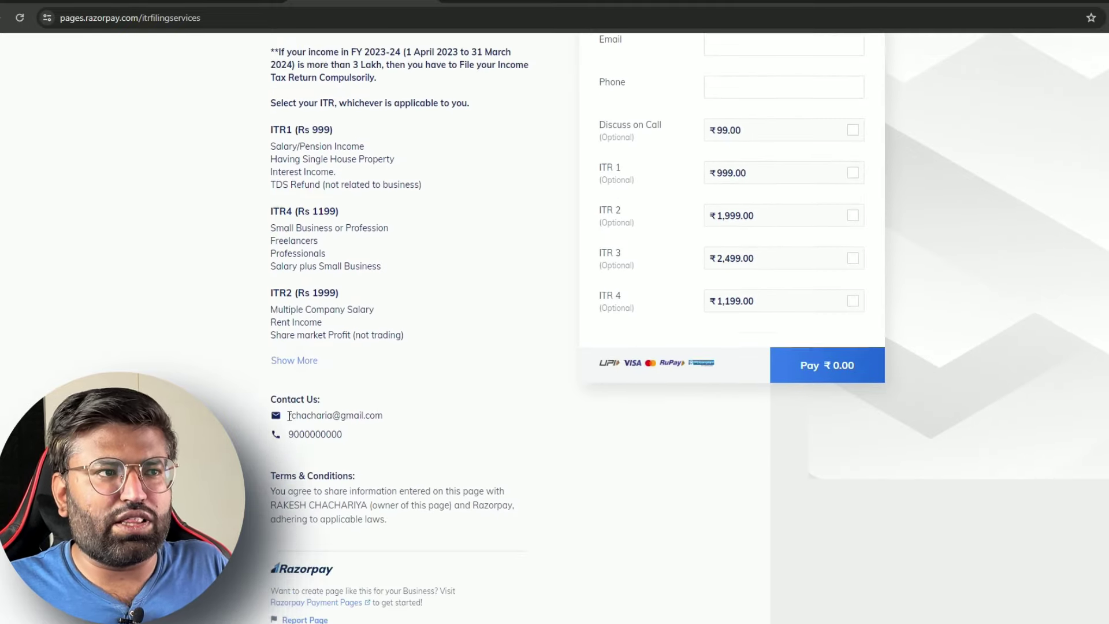
scroll(336, 321, up, 2)
scroll(375, 450, down, 2)
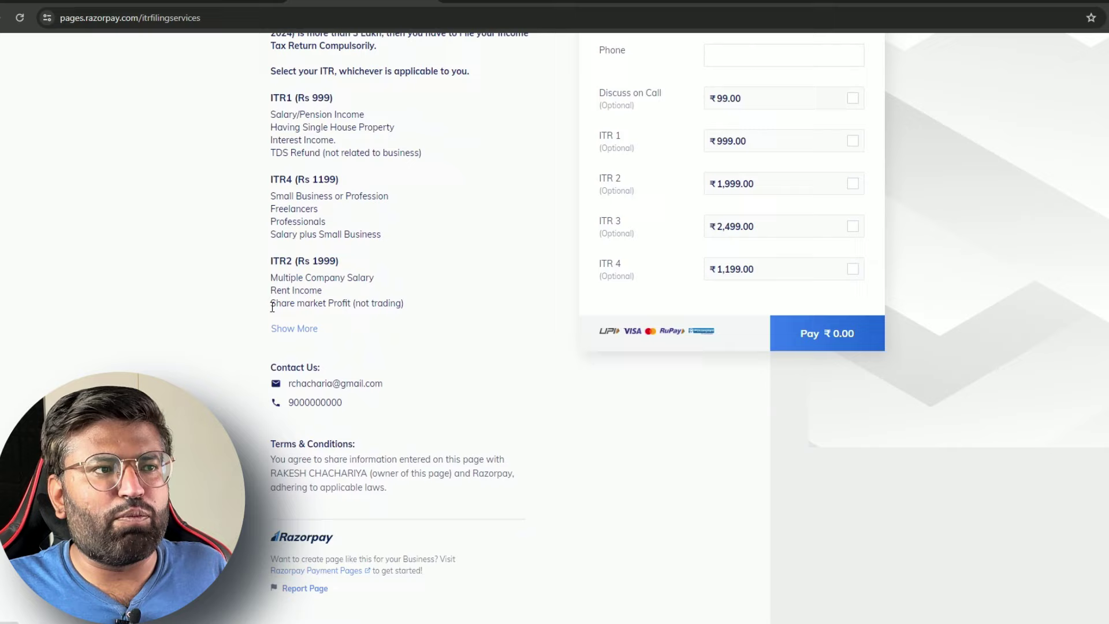
click(291, 327)
scroll(503, 391, down, 2)
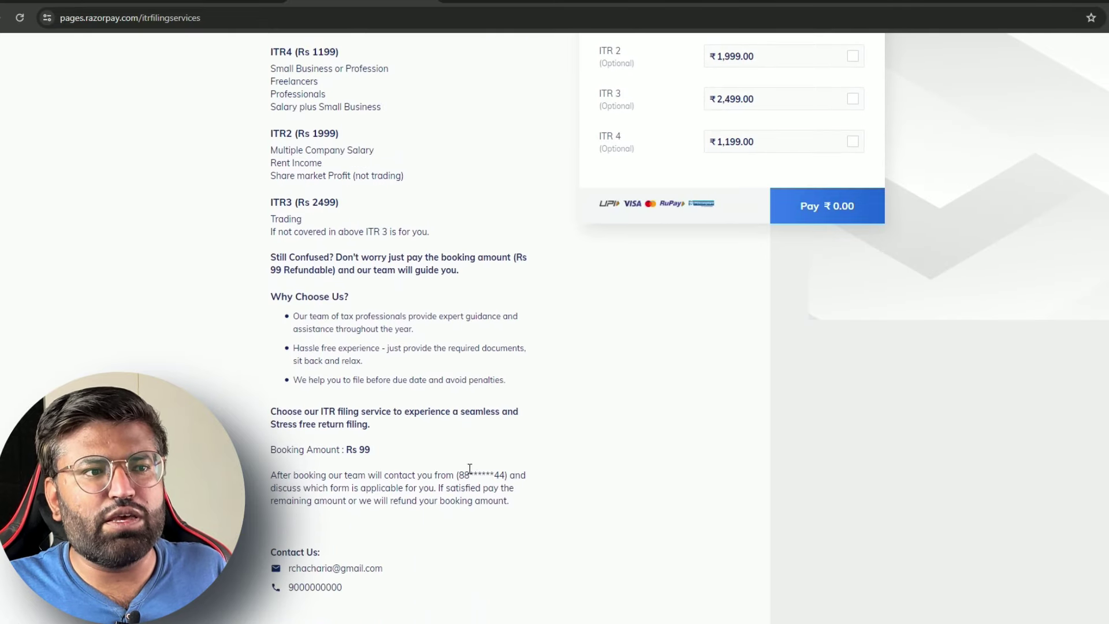
drag(460, 474, 506, 477)
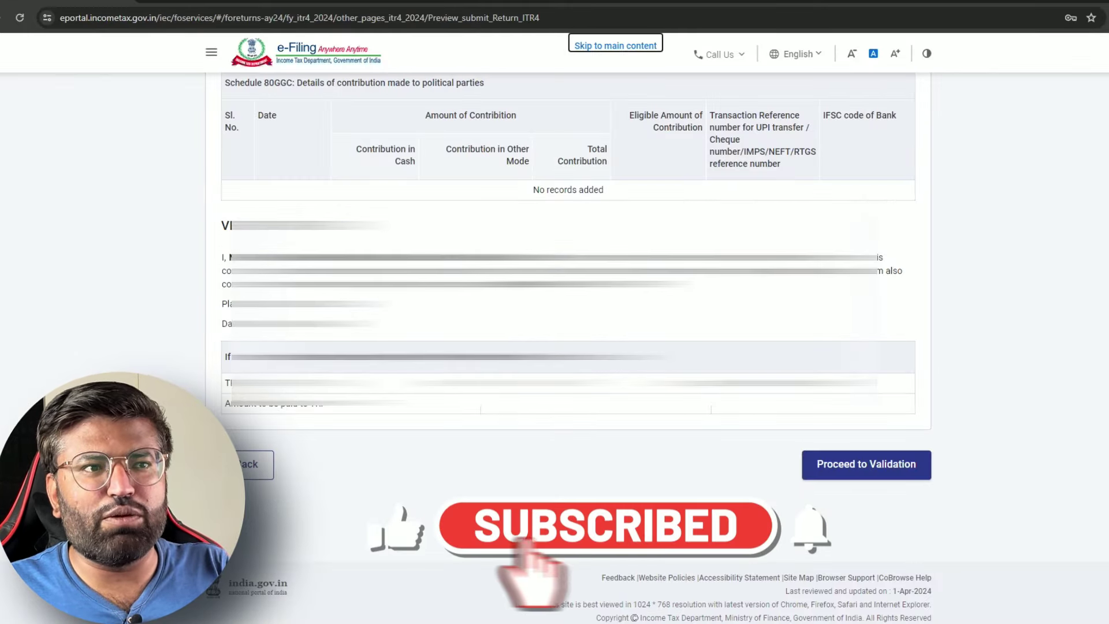
scroll(568, 289, down, 5)
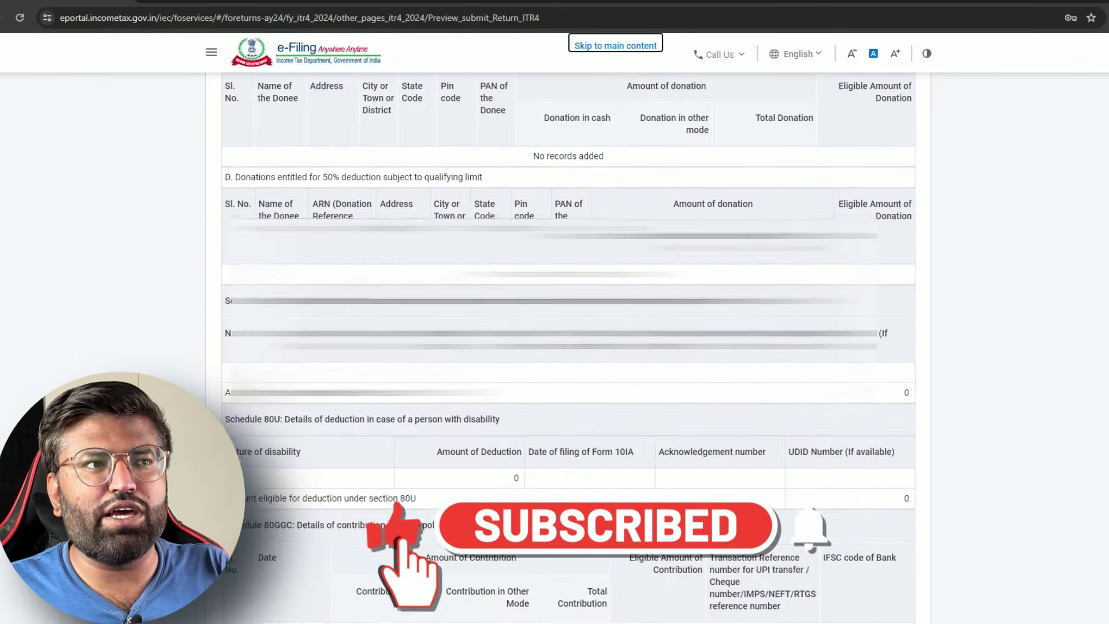